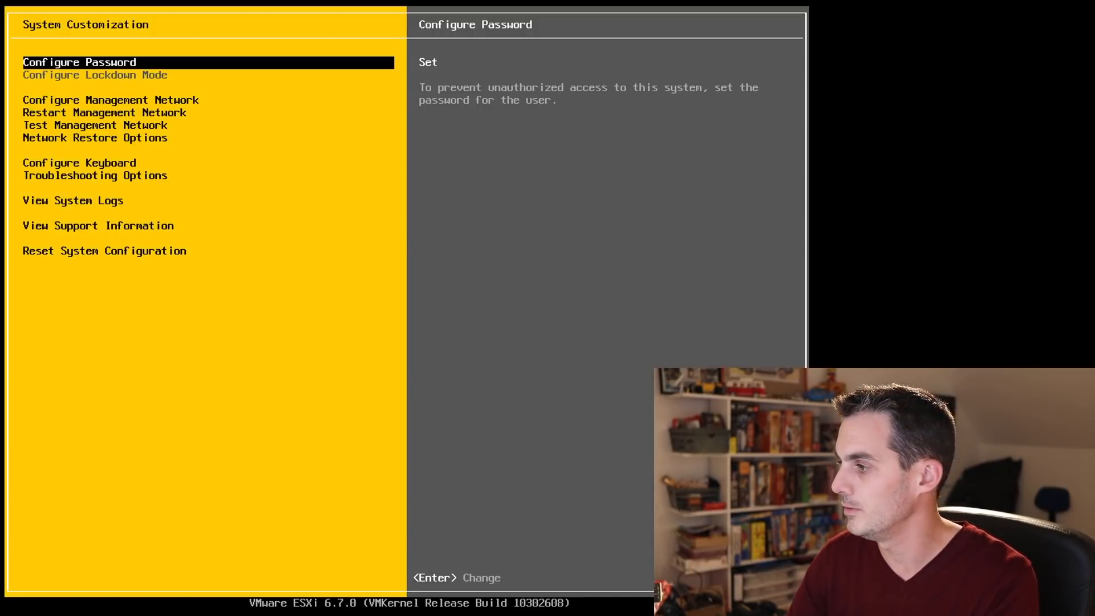
Open the Network Adapters list under Configure Management Network.
{"action": "key", "text": "Down"}
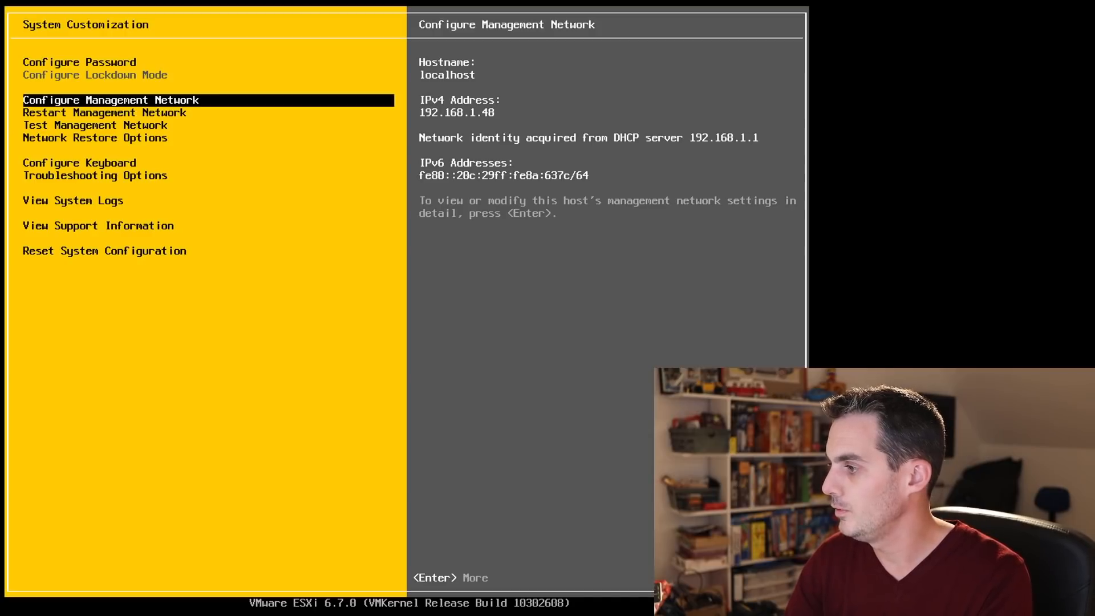
{"action": "key", "text": "Return"}
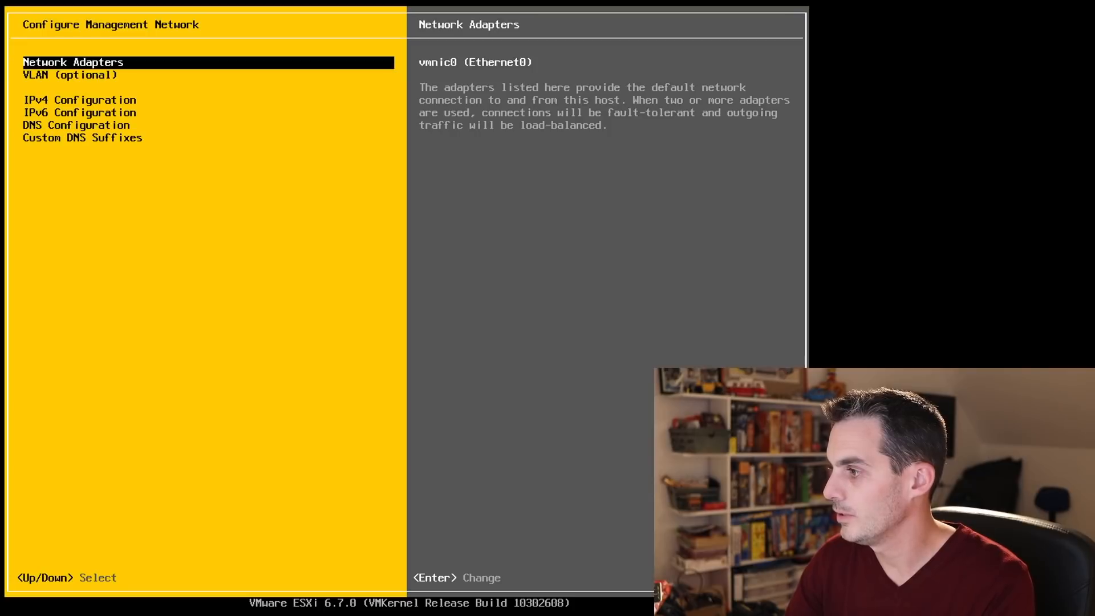
{"action": "key", "text": "Return"}
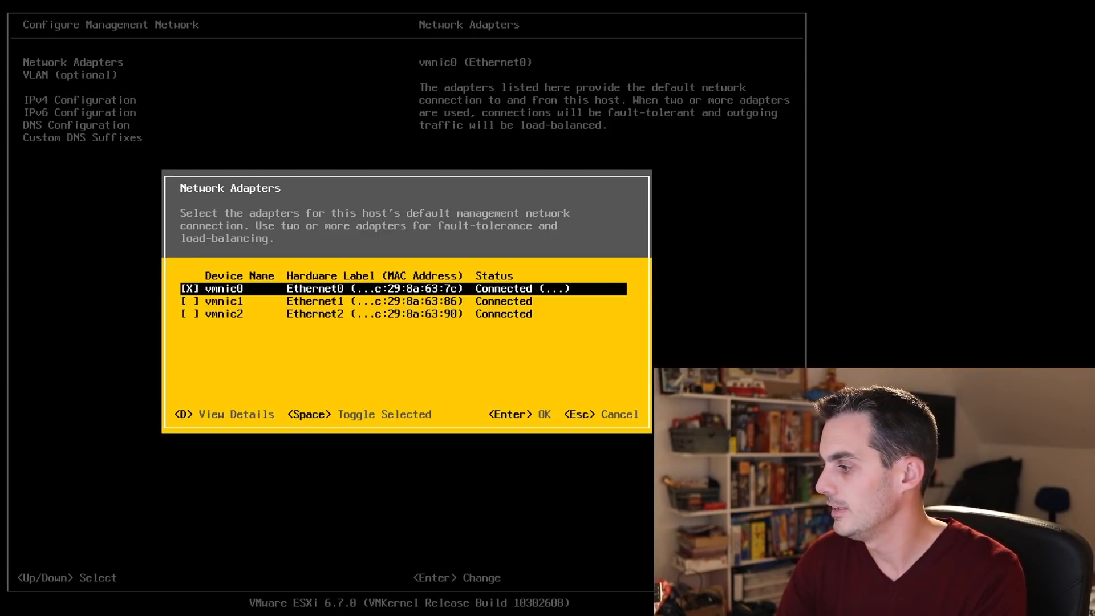
Keep only vmnic0 as the management adapter, with vmnic1 and vmnic2 left unchecked.
{"action": "key", "text": "Down"}
{"action": "key", "text": "space"}
{"action": "key", "text": "Down"}
{"action": "key", "text": "space"}
{"action": "key", "text": "Up"}
{"action": "key", "text": "Up"}
{"action": "key", "text": "Down"}
{"action": "key", "text": "space"}
{"action": "key", "text": "Down"}
{"action": "key", "text": "space"}
{"action": "key", "text": "Up"}
{"action": "key", "text": "space"}
{"action": "key", "text": "Down"}
{"action": "key", "text": "space"}
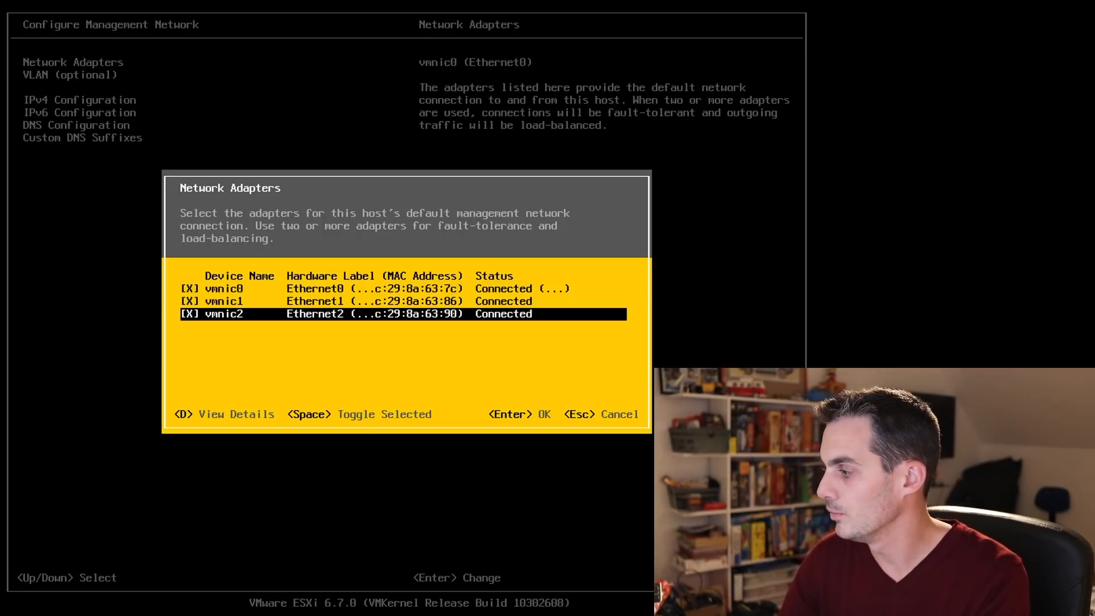
{"action": "key", "text": "Up"}
{"action": "key", "text": "space"}
{"action": "key", "text": "Down"}
{"action": "key", "text": "space"}
{"action": "key", "text": "Up"}
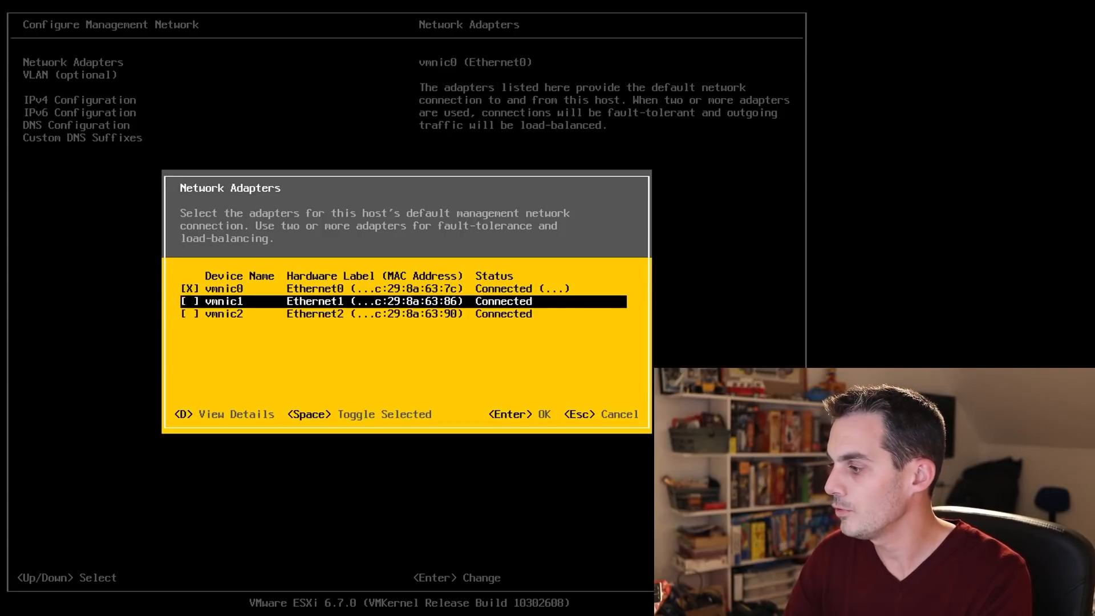
{"action": "key", "text": "Up"}
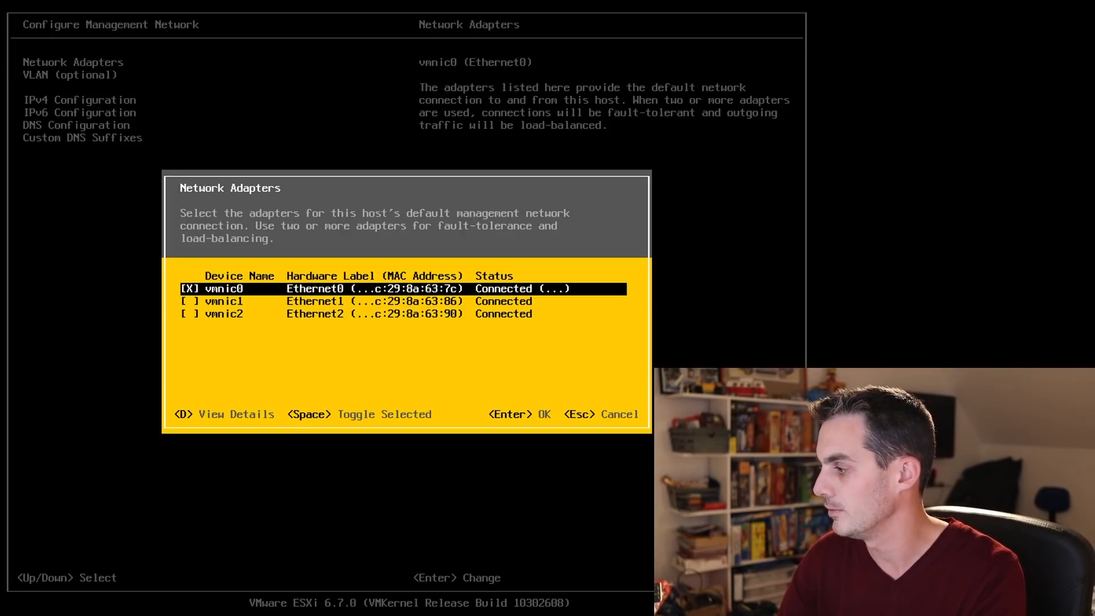
{"action": "key", "text": "Down"}
{"action": "key", "text": "Down"}
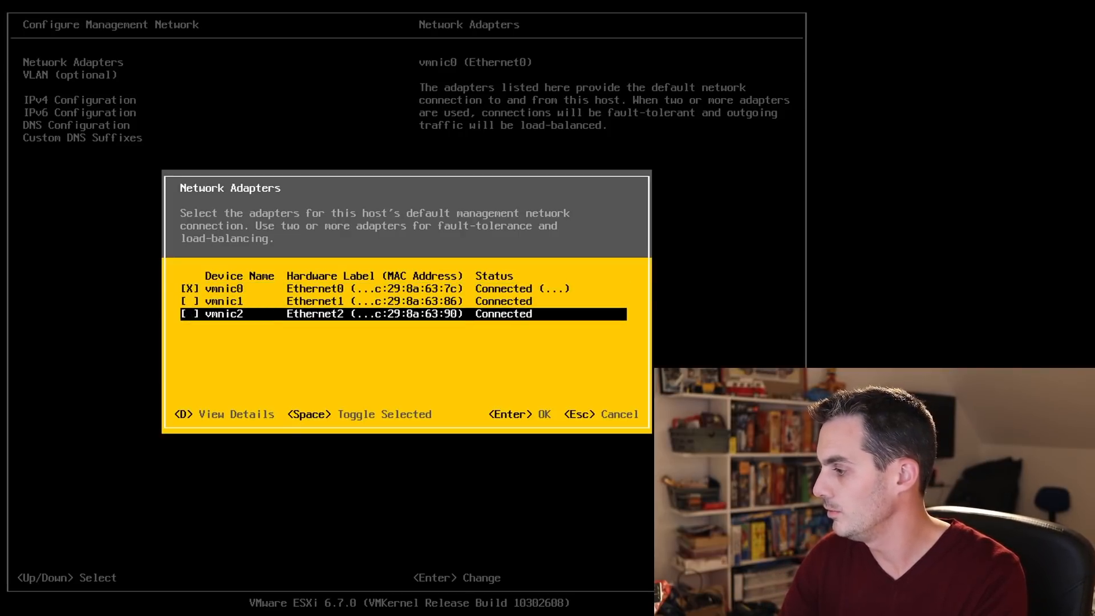
{"action": "key", "text": "Escape"}
{"action": "key", "text": "Down"}
{"action": "key", "text": "Down"}
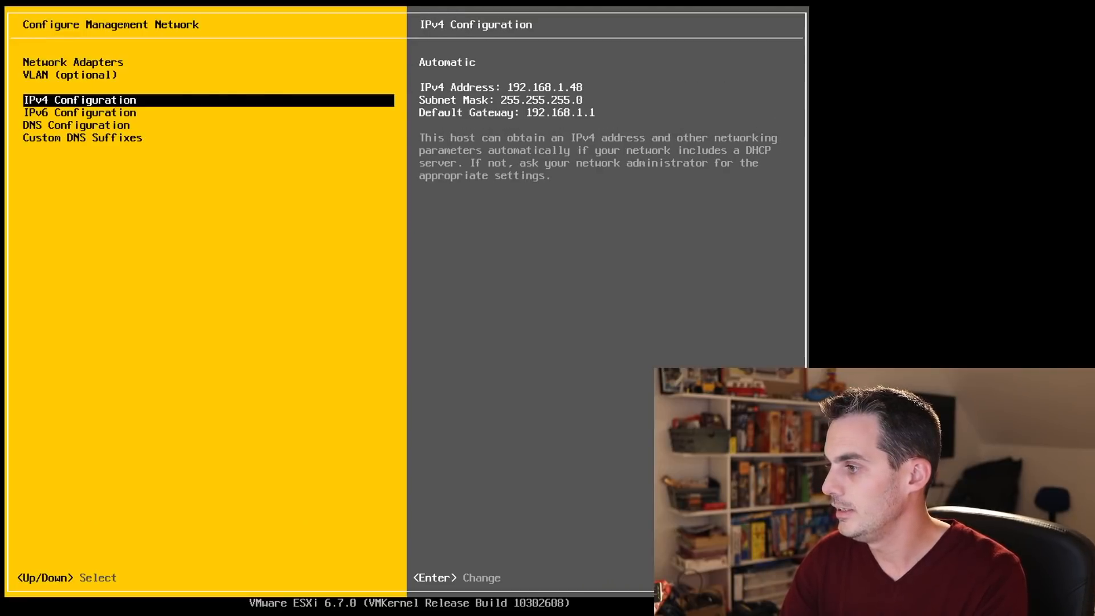
Set static IPv4 192.168.1.110 with mask 255.255.255.0 and gateway 192.168.1.1.
{"action": "key", "text": "Return"}
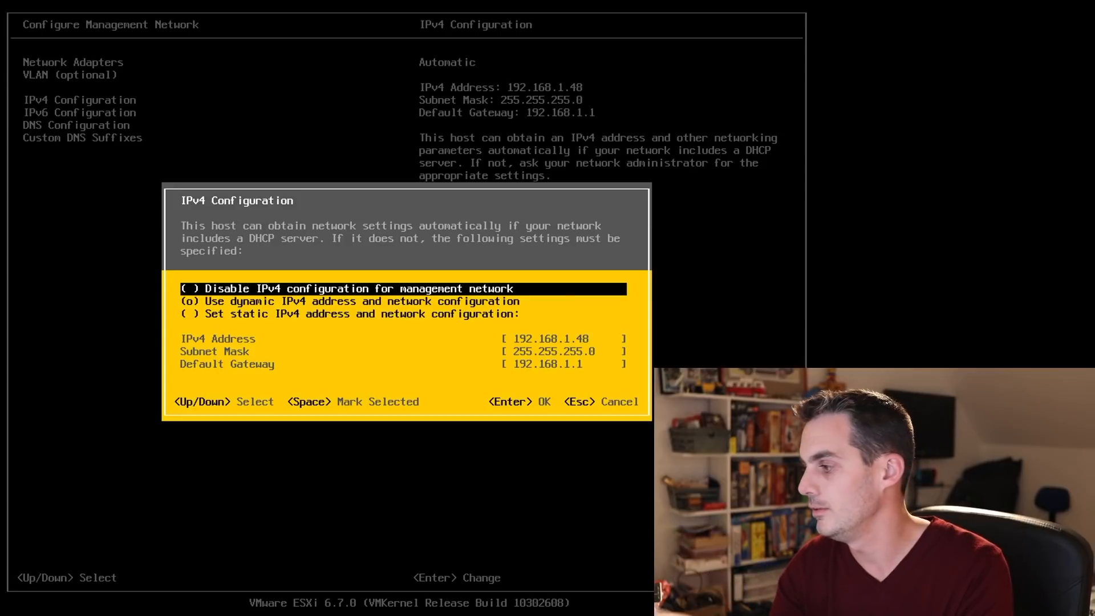
{"action": "key", "text": "Down"}
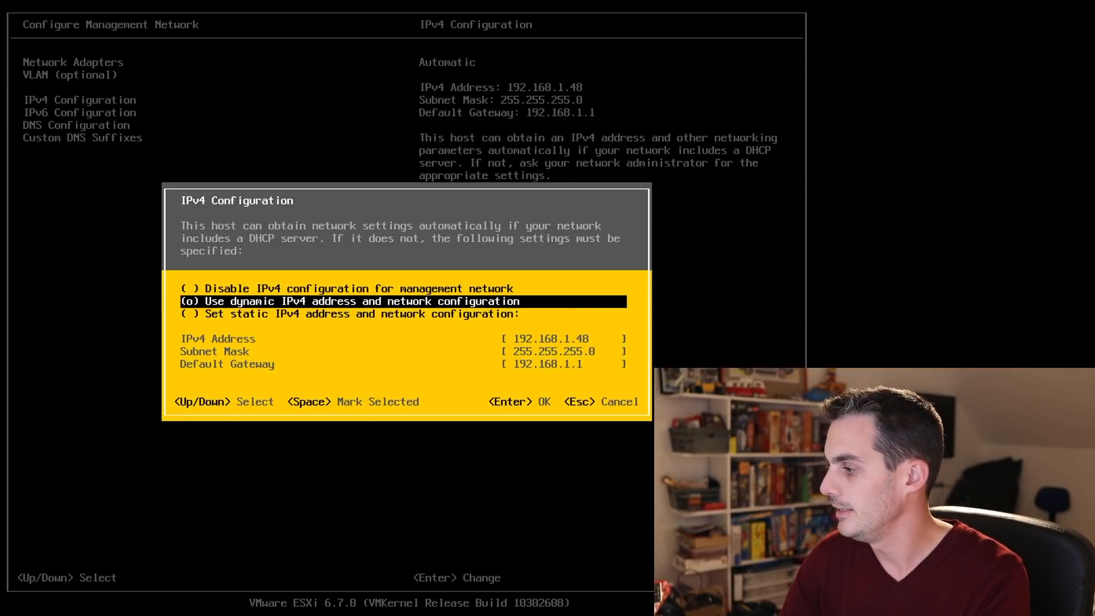
{"action": "key", "text": "Down"}
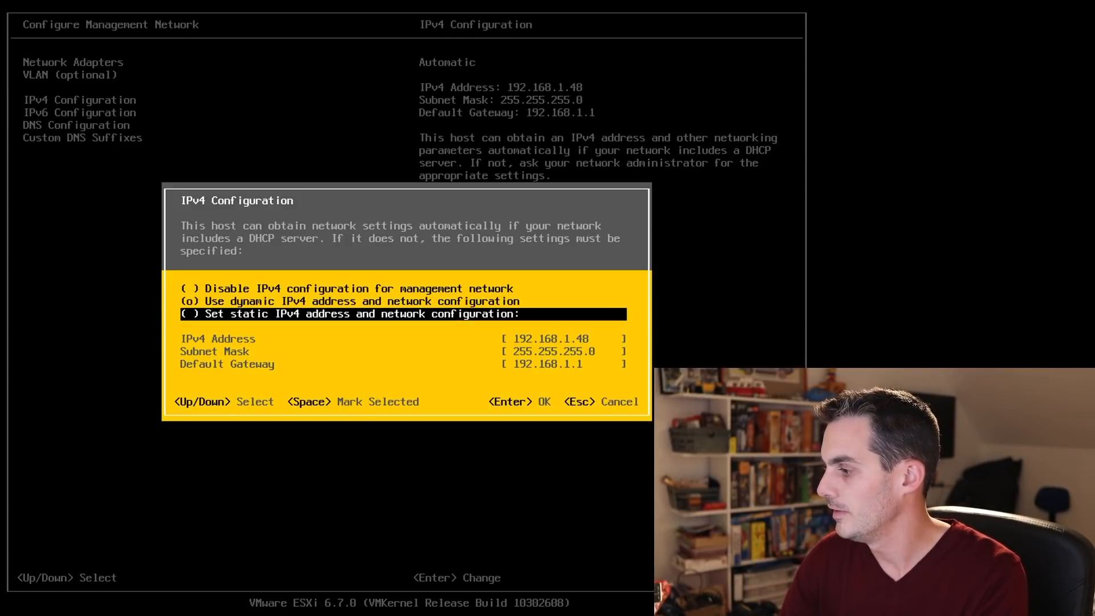
{"action": "key", "text": "space"}
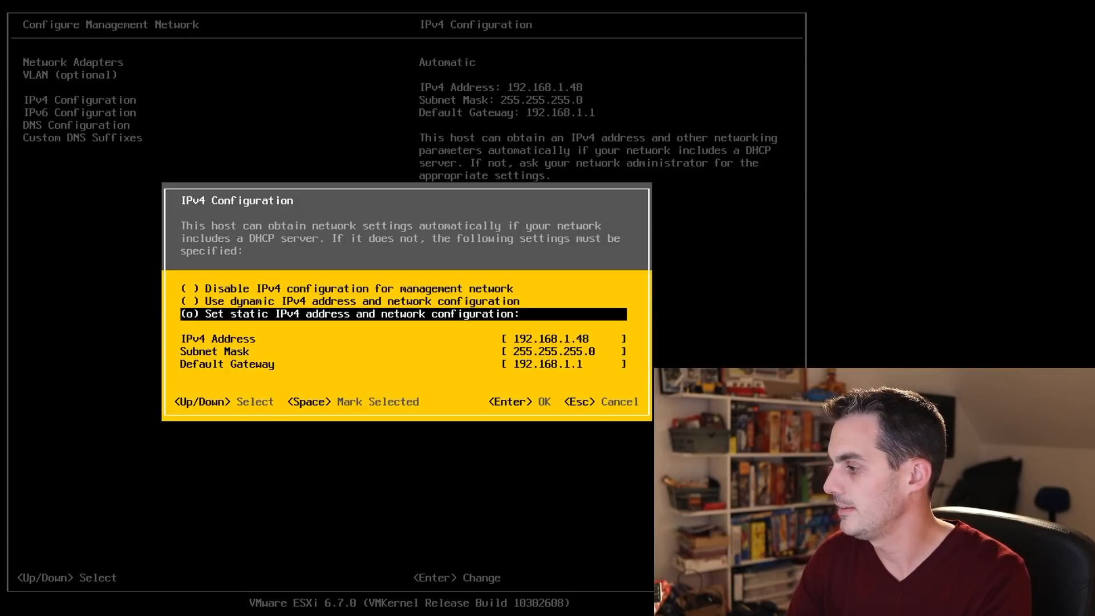
{"action": "key", "text": "Down"}
{"action": "key", "text": "Down"}
{"action": "key", "text": "Up"}
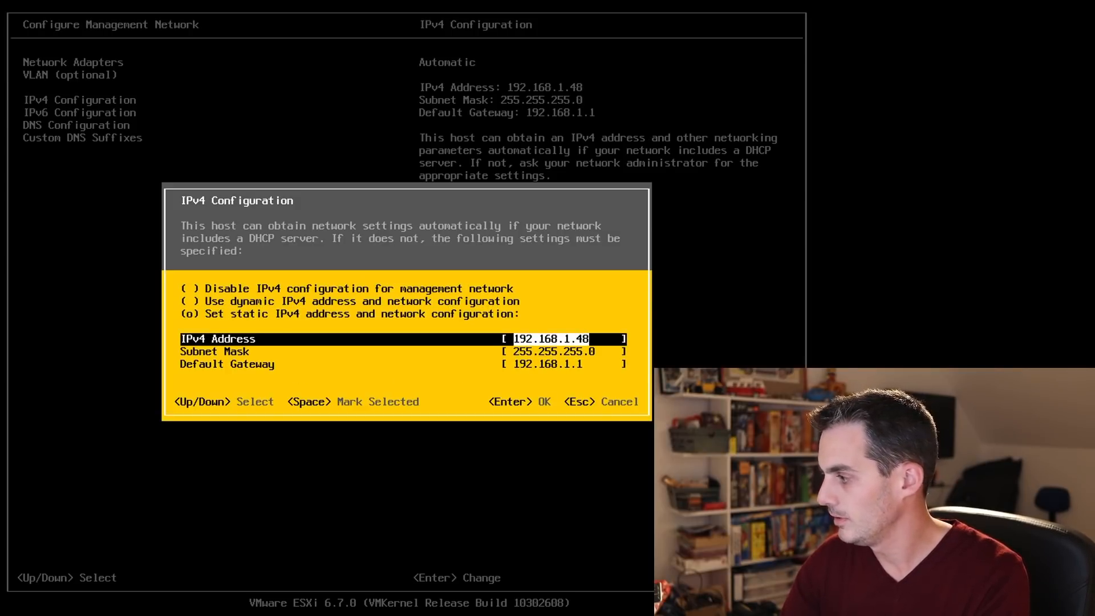
{"action": "type", "text": "19"}
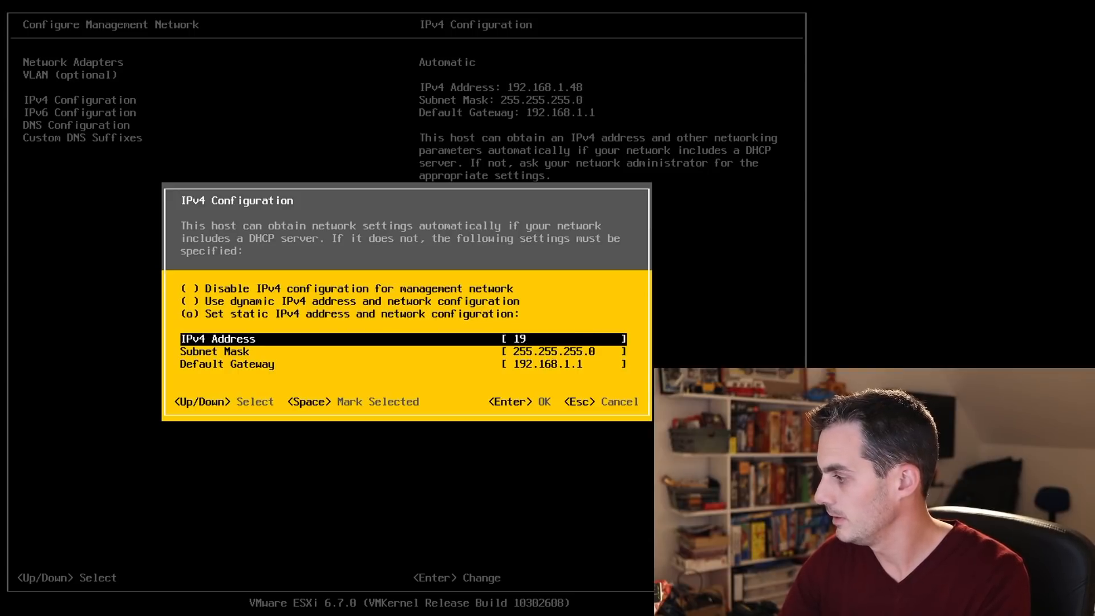
{"action": "type", "text": "2.168."}
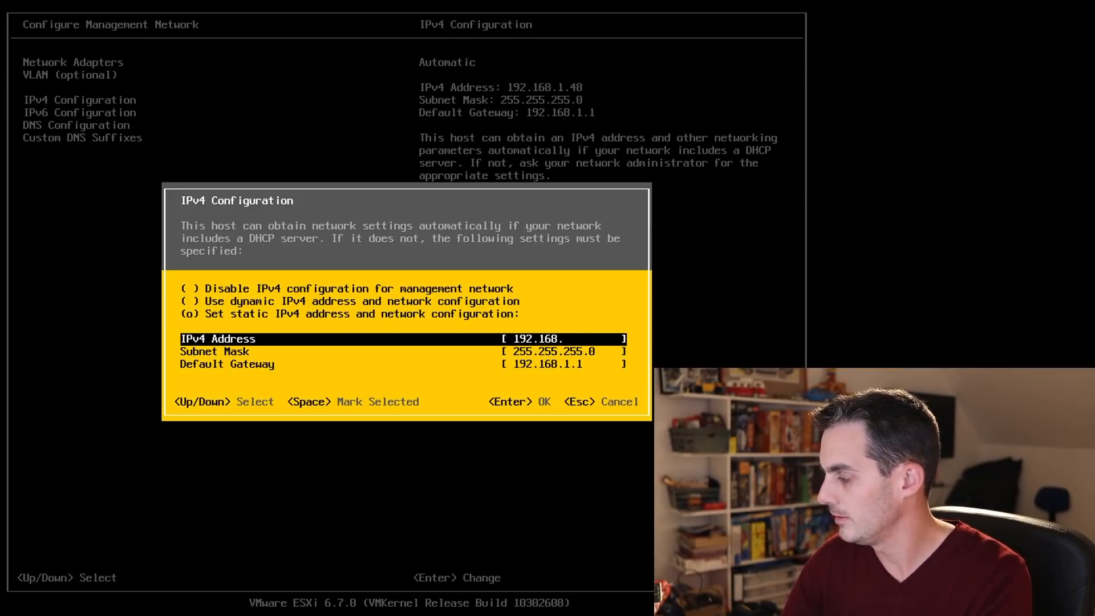
{"action": "type", "text": "1."}
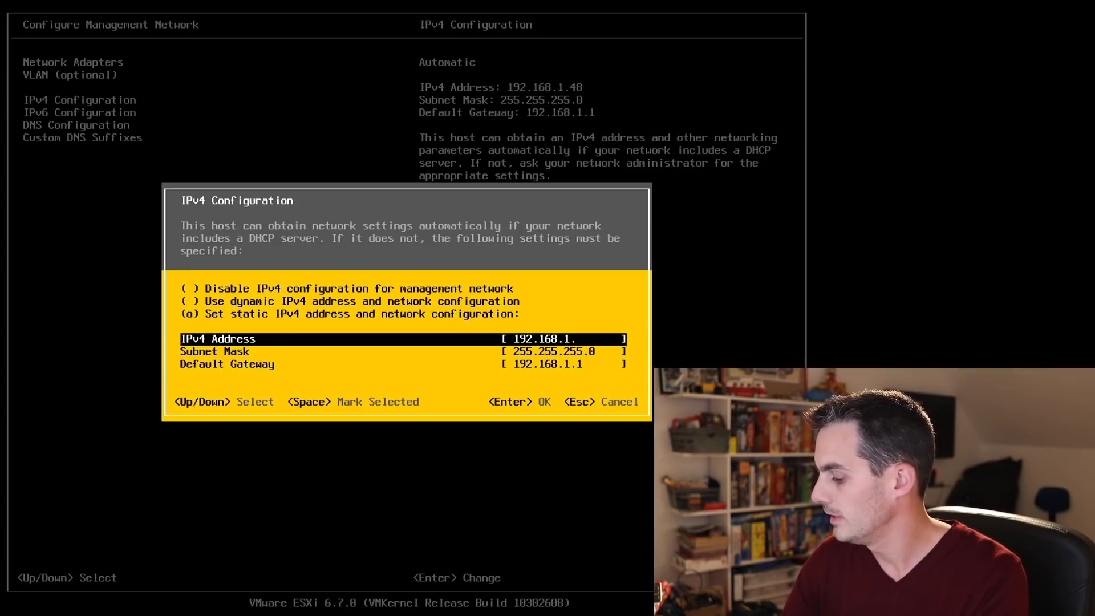
{"action": "type", "text": "110"}
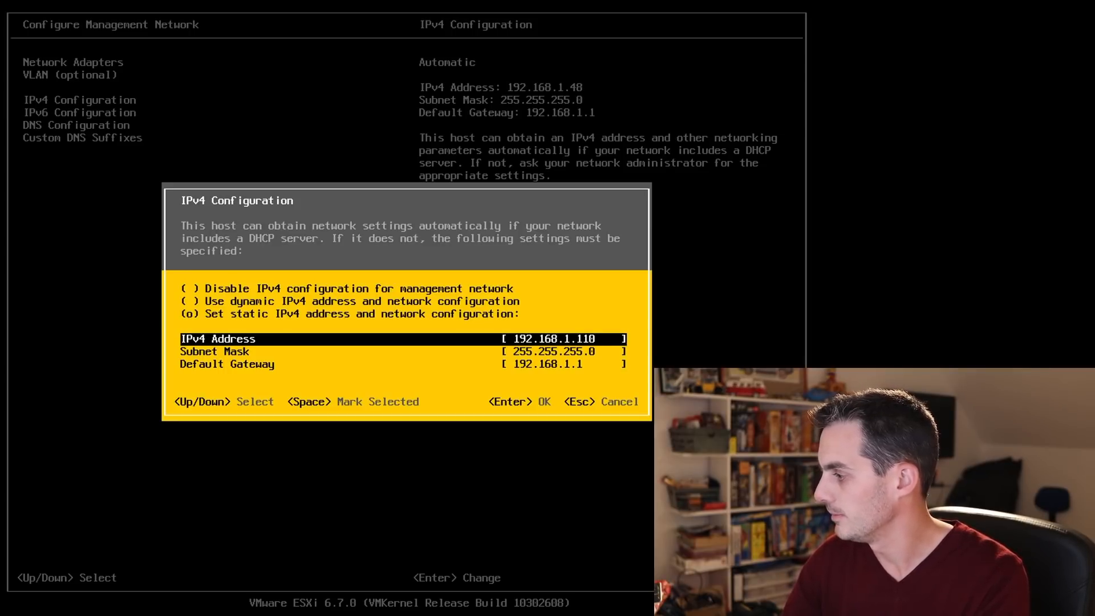
{"action": "key", "text": "Down"}
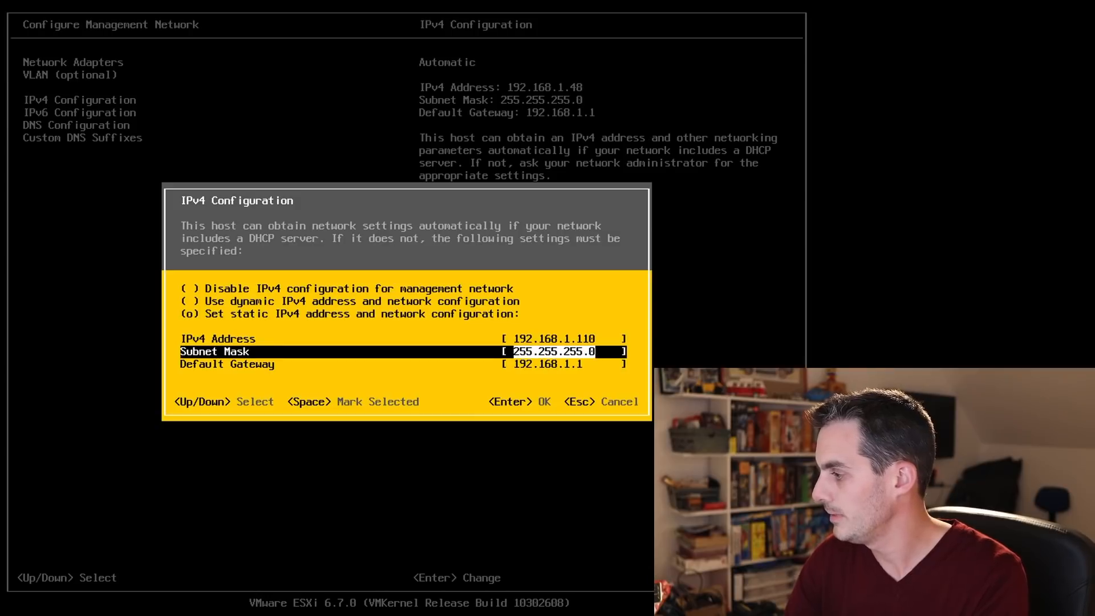
{"action": "key", "text": "Down"}
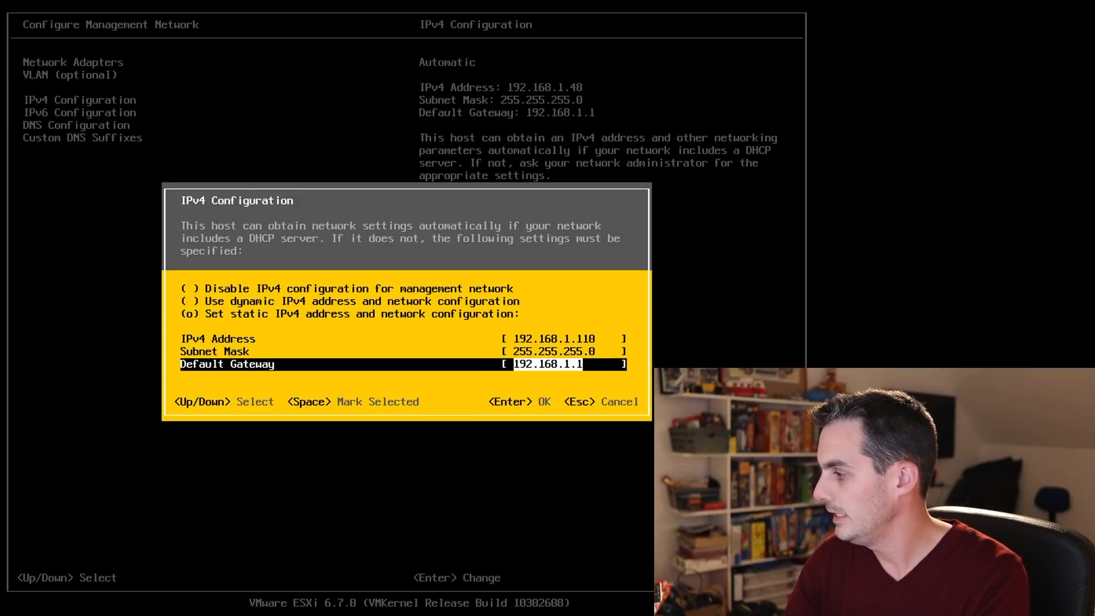
{"action": "key", "text": "Return"}
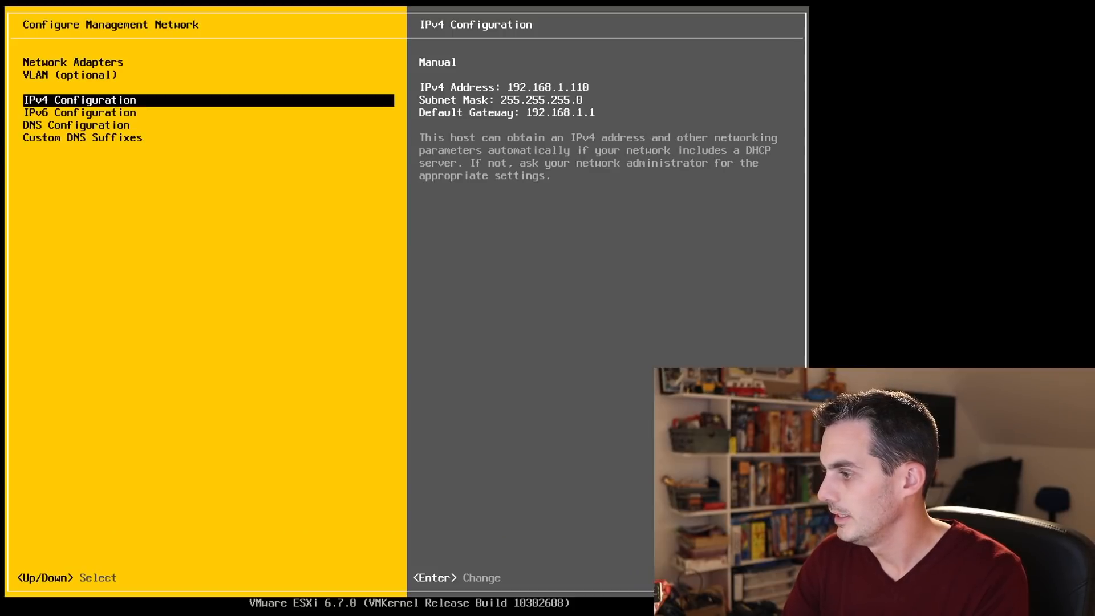
{"action": "key", "text": "Down"}
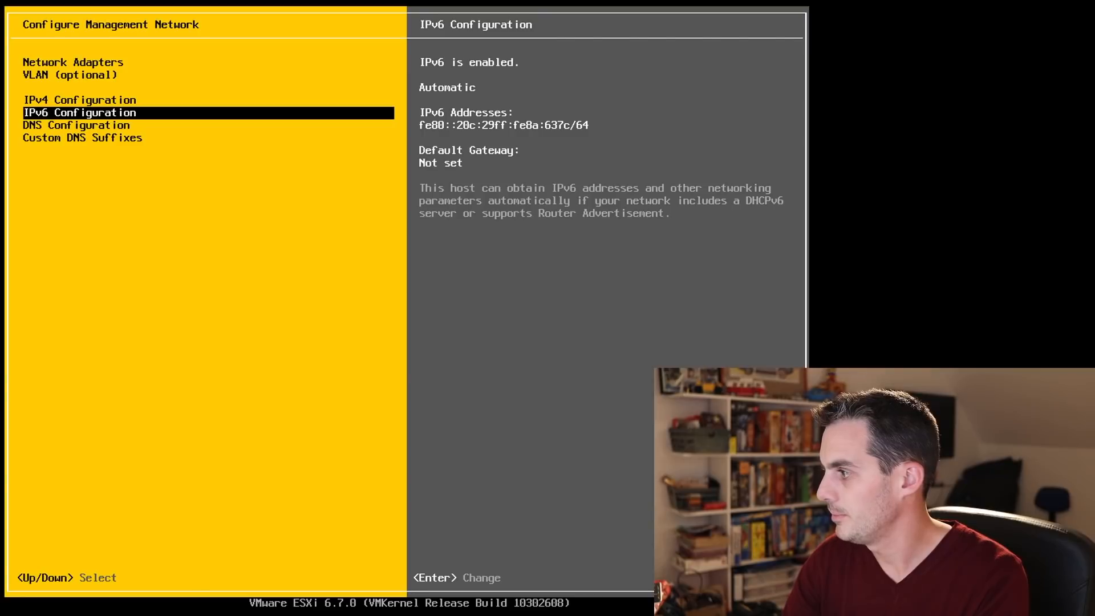
{"action": "key", "text": "Escape"}
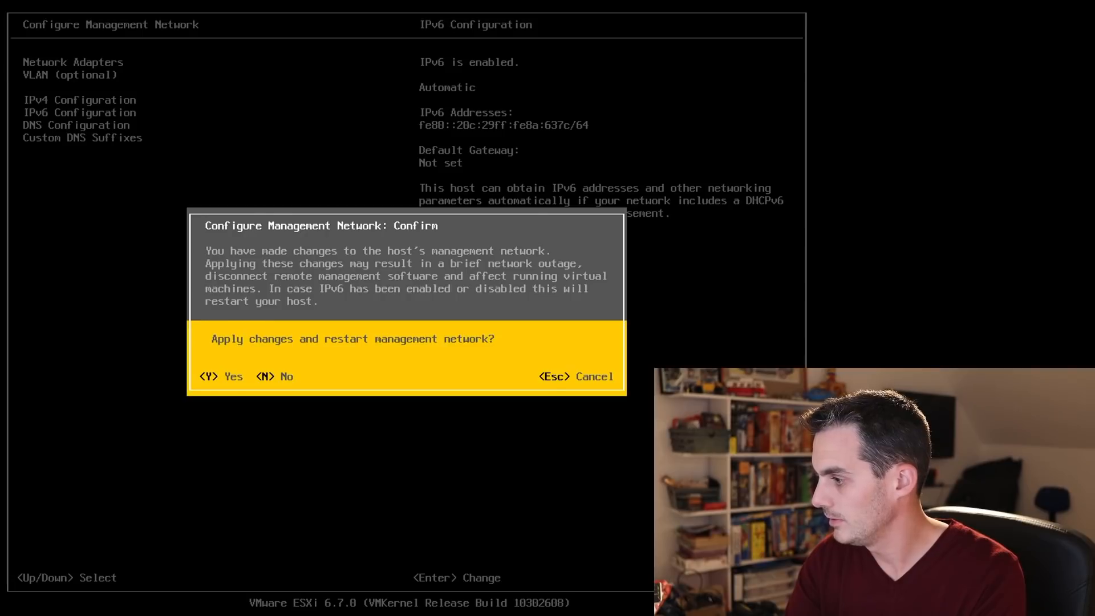
Apply the changes, restart the management network, and return to the main console screen.
{"action": "key", "text": "Escape"}
{"action": "key", "text": "Escape"}
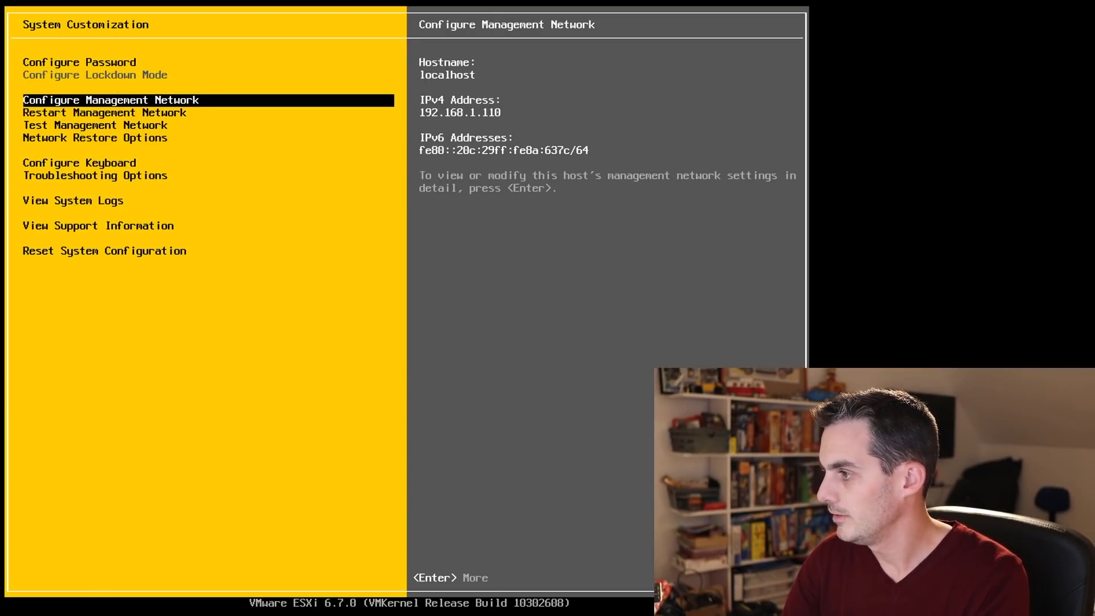
{"action": "key", "text": "Escape"}
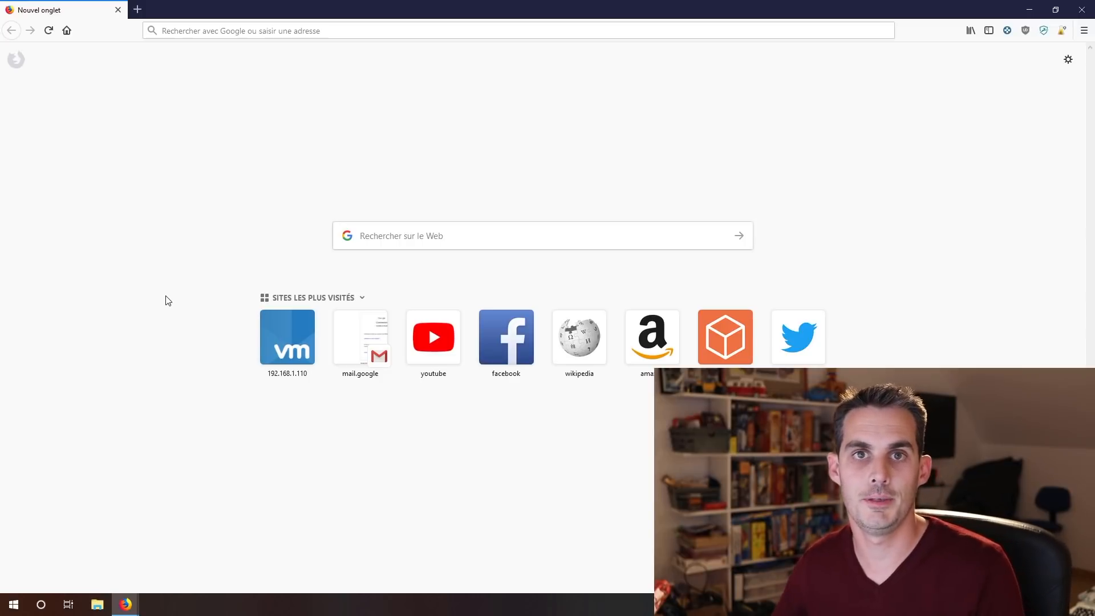
Load the ESXi host web interface at 192.168.1.110 in the browser.
{"action": "left_click", "coordinate": [188, 30]}
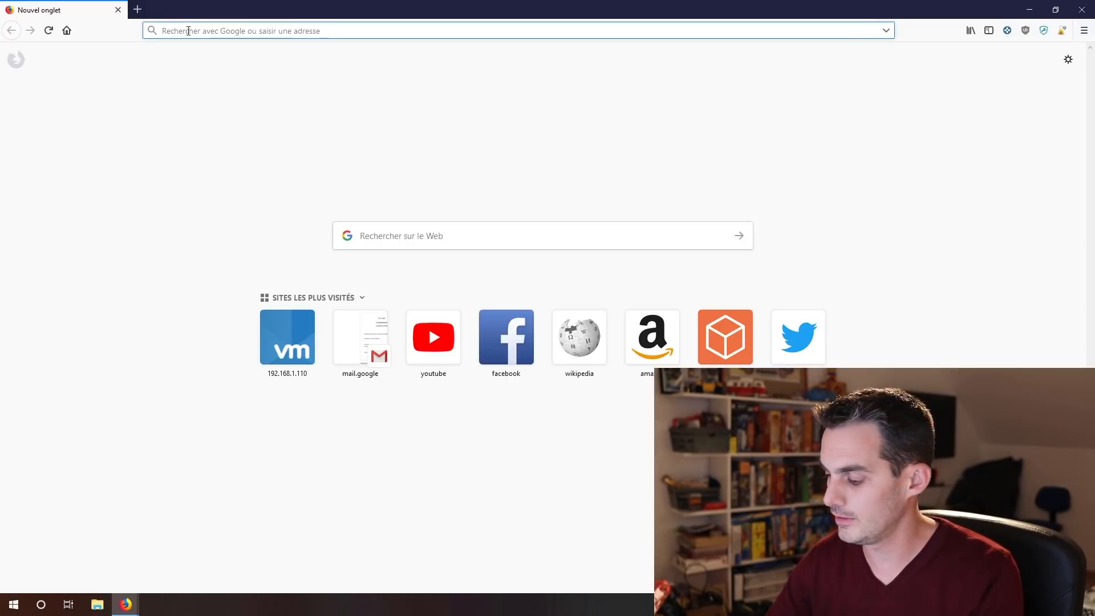
{"action": "type", "text": "192."}
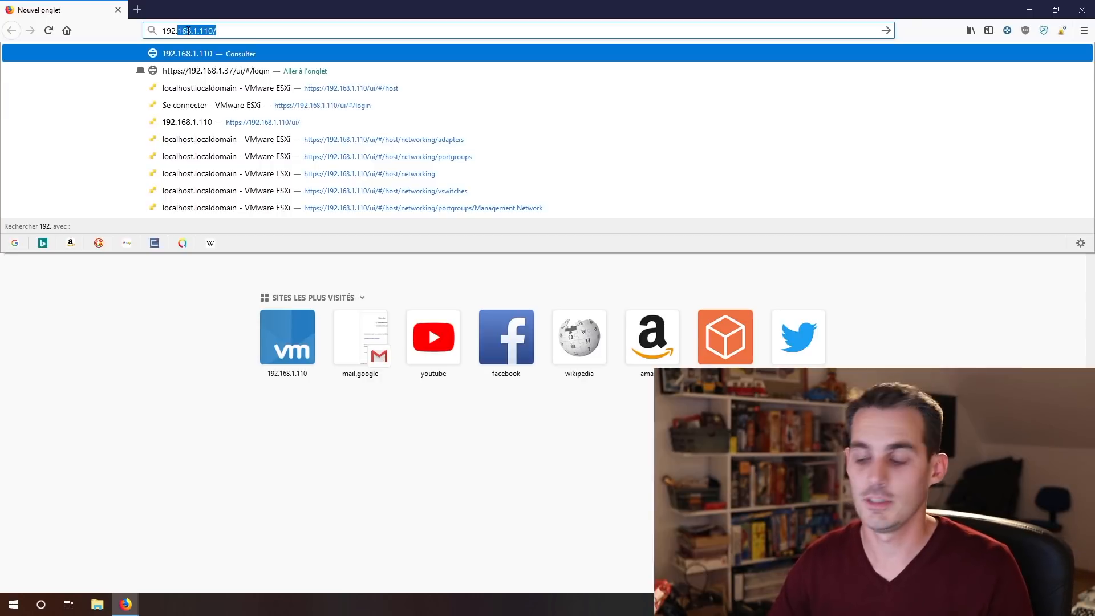
{"action": "type", "text": "168"}
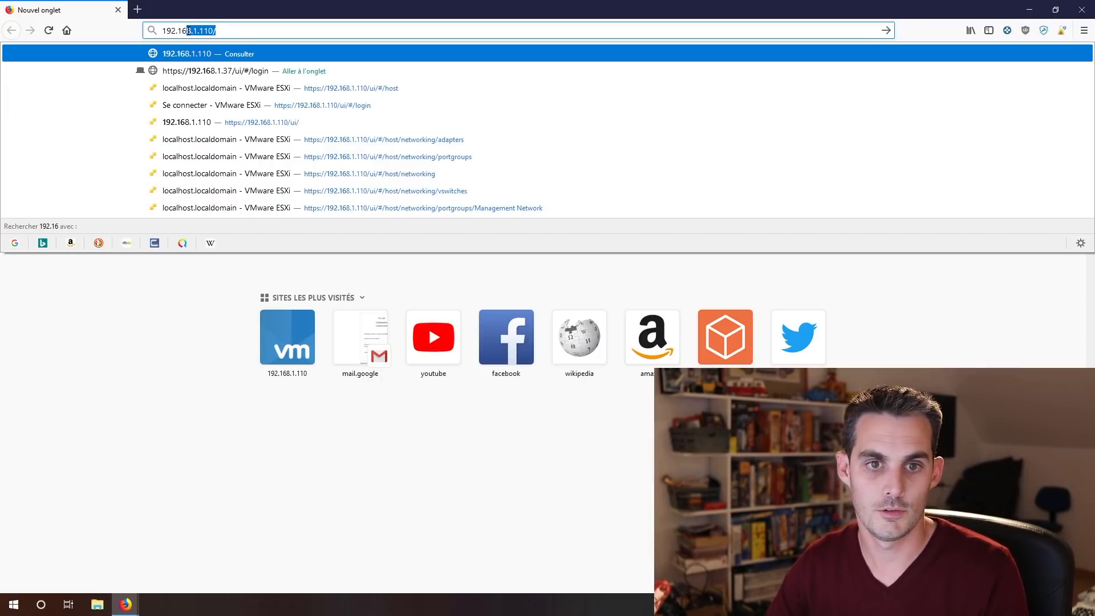
{"action": "type", "text": "."}
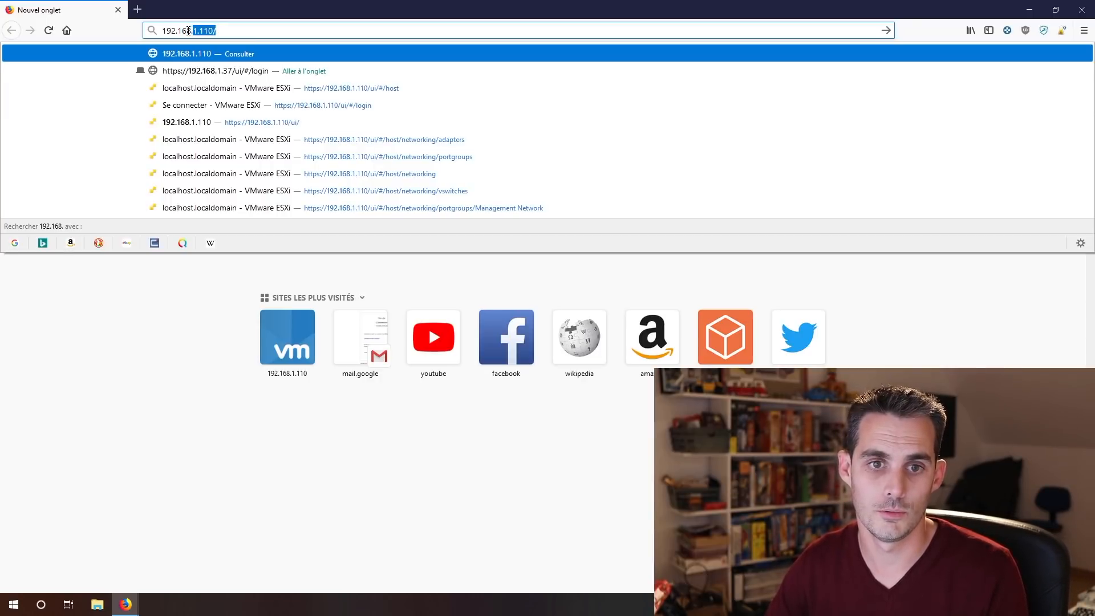
{"action": "type", "text": "1.110"}
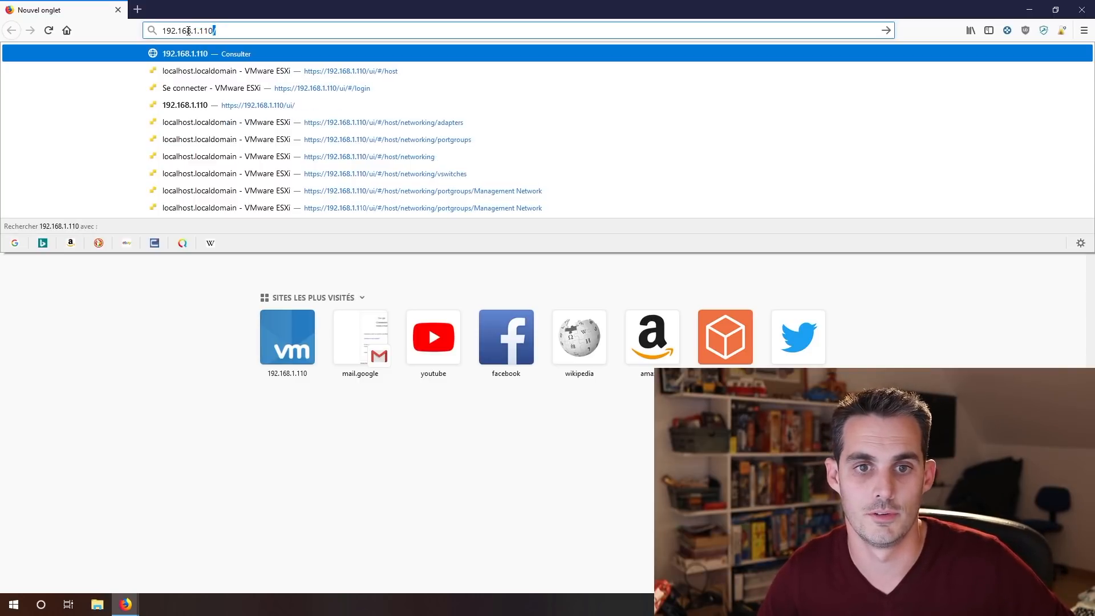
{"action": "key", "text": "Return"}
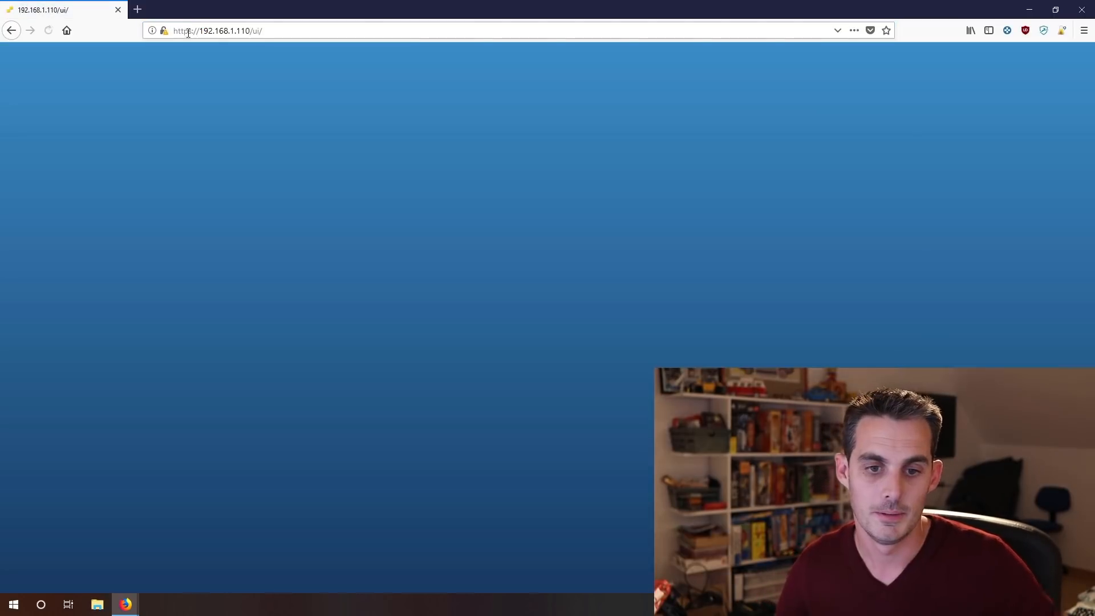
Log in to the Host Client as root with the account password.
{"action": "left_click", "coordinate": [161, 240]}
{"action": "type", "text": "root"}
{"action": "key", "text": "Tab"}
{"action": "type", "text": "••••••••"}
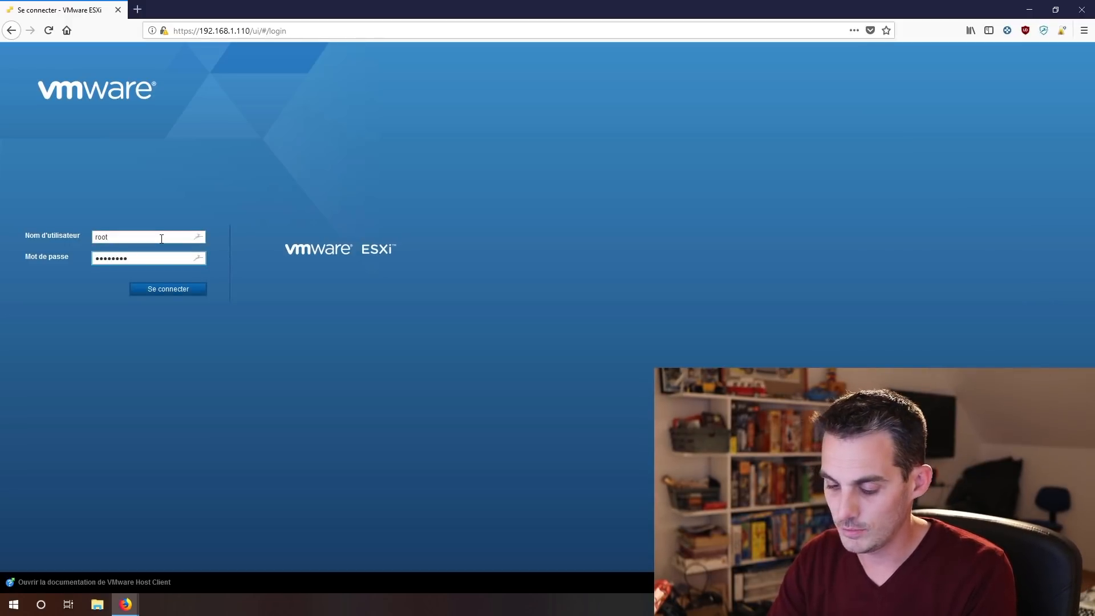
{"action": "key", "text": "Return"}
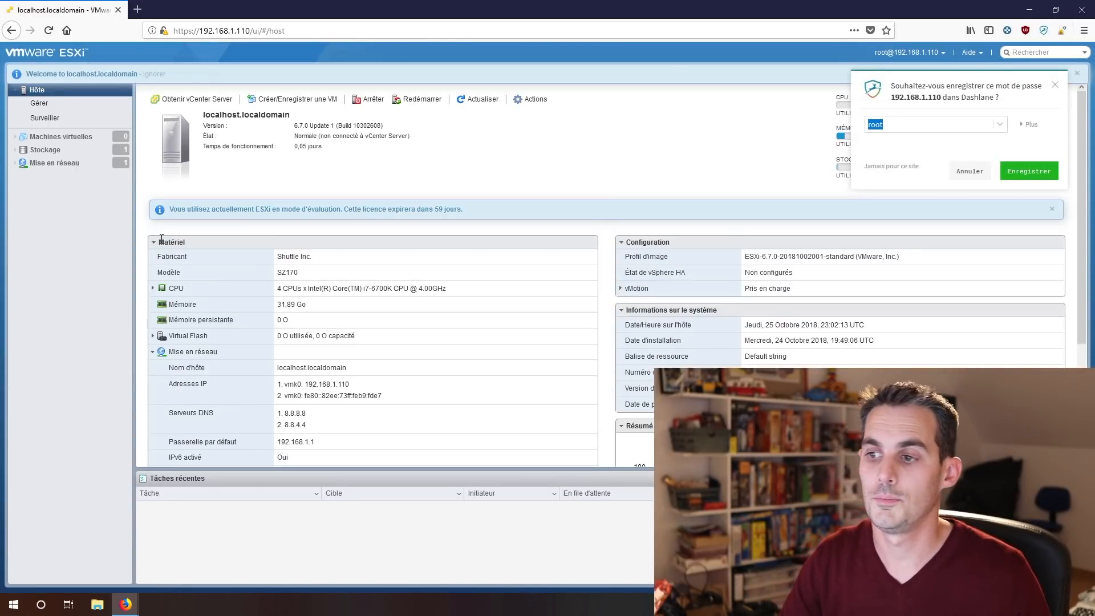
Dismiss the Dashlane password prompt and highlight the manufacturer, CPU model and free storage figures.
{"action": "left_click", "coordinate": [970, 171]}
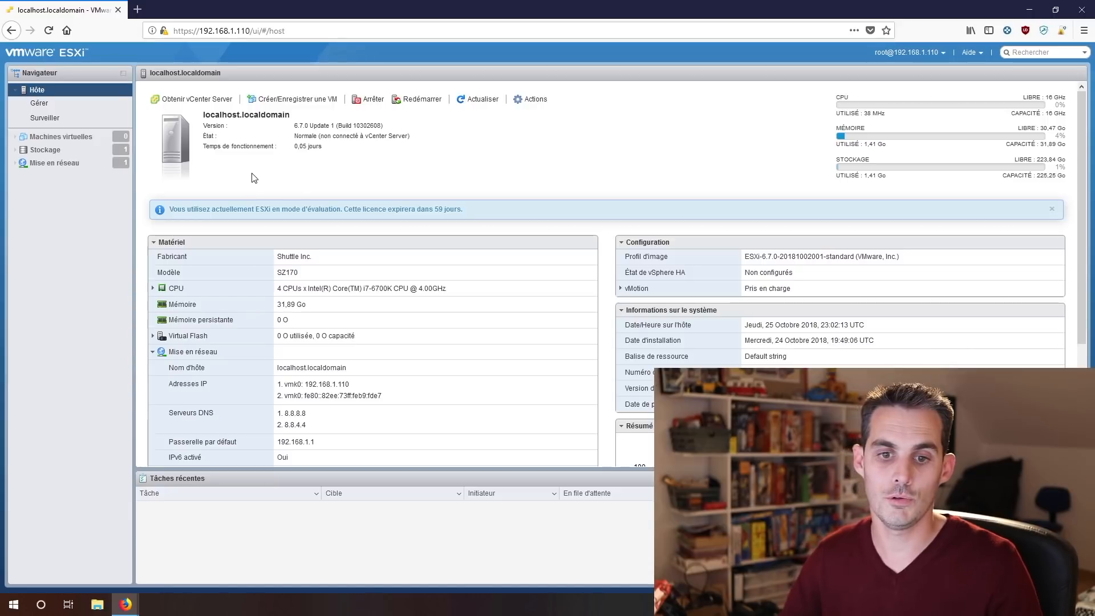
{"action": "left_click_drag", "start_coordinate": [320, 258], "coordinate": [276, 259]}
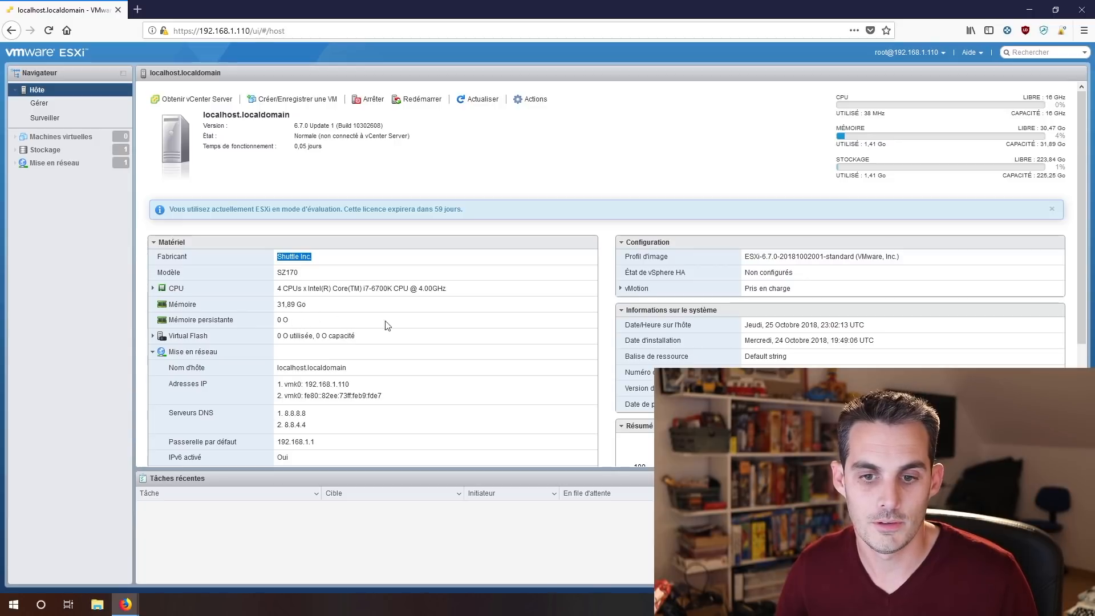
{"action": "left_click_drag", "start_coordinate": [454, 291], "coordinate": [404, 289]}
{"action": "left_click_drag", "start_coordinate": [346, 308], "coordinate": [250, 289]}
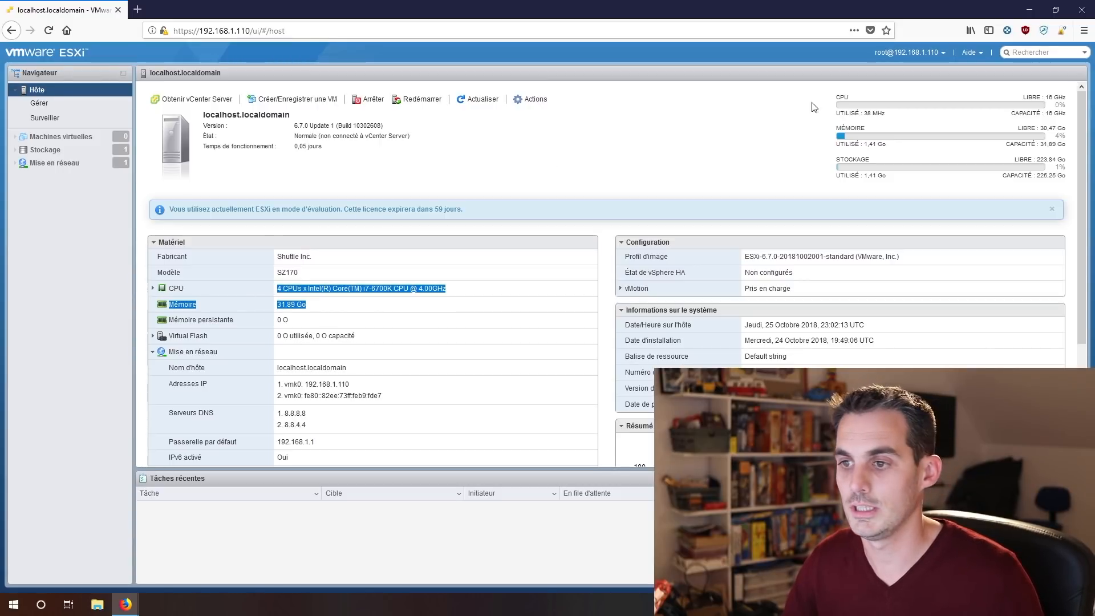
{"action": "left_click_drag", "start_coordinate": [1057, 160], "coordinate": [1037, 162]}
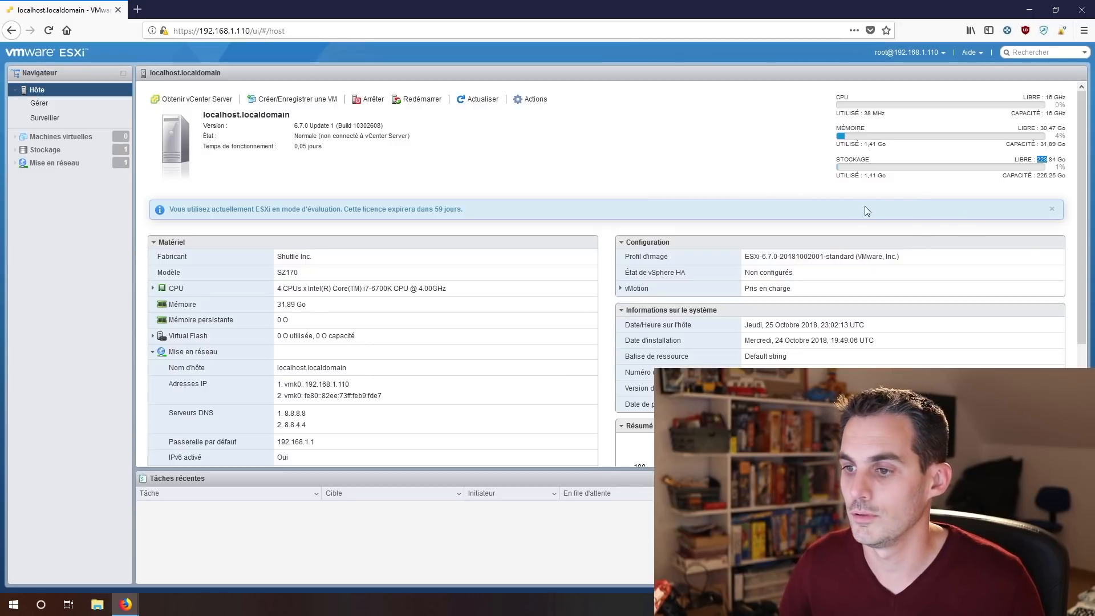
{"action": "left_click", "coordinate": [811, 172]}
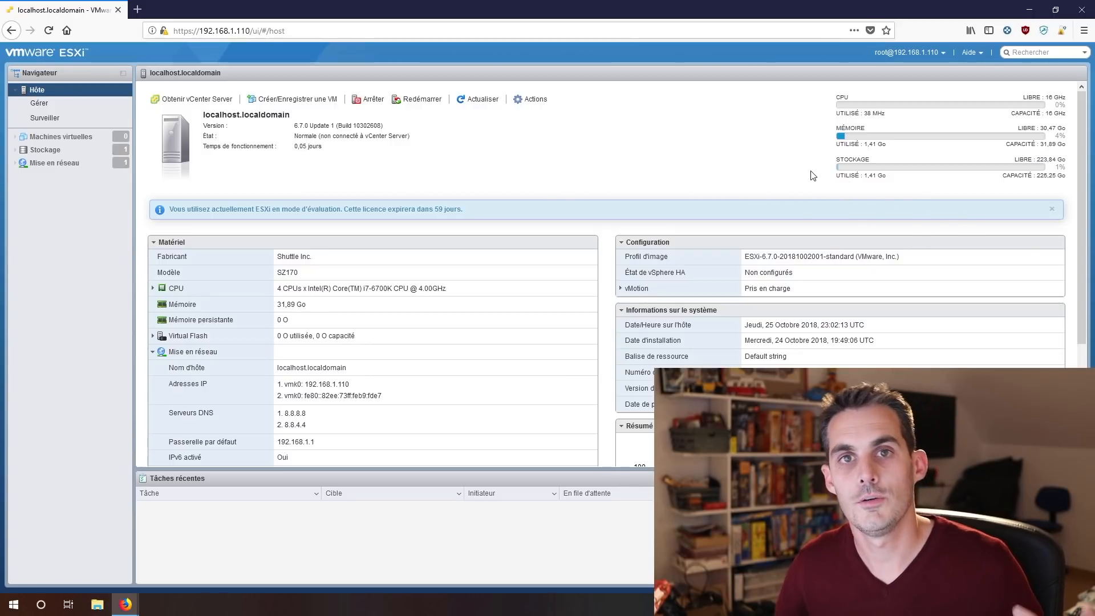
Open Mise en réseau to view the three physical NICs at 1000 Mbit/s full duplex.
{"action": "left_click", "coordinate": [79, 166]}
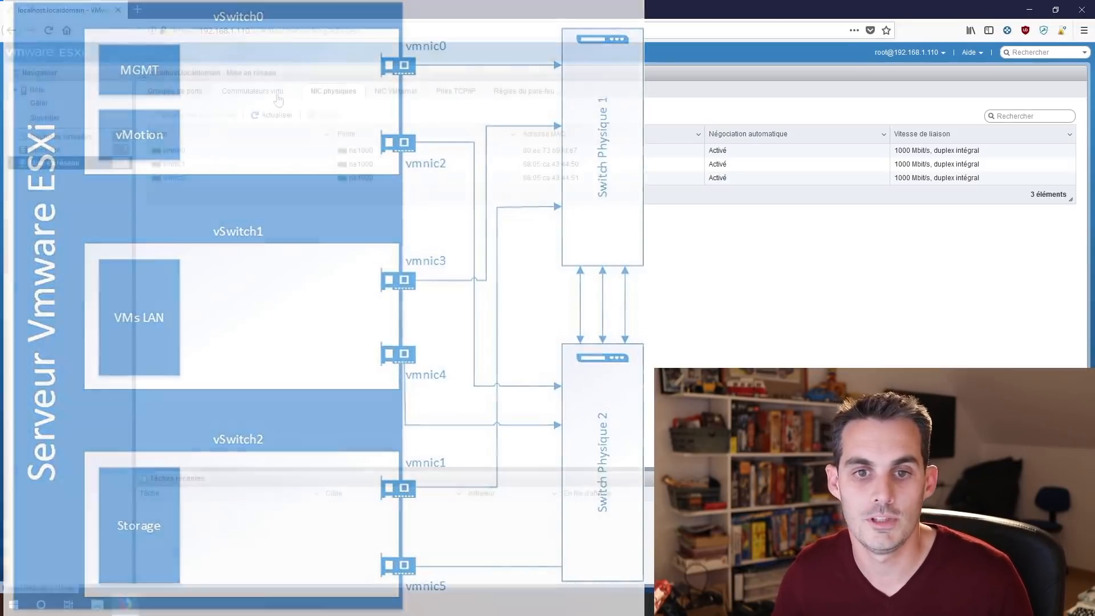
Show the Commutateurs virtuels list containing only vSwitch0 and start adding a standard switch.
{"action": "left_click", "coordinate": [277, 94]}
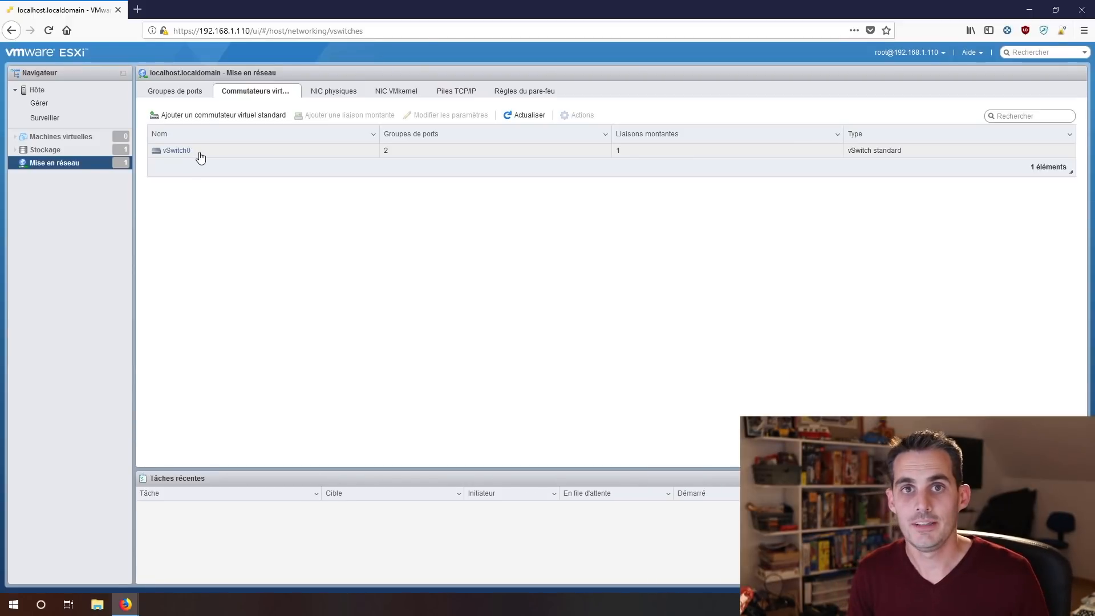
{"action": "left_click", "coordinate": [219, 116]}
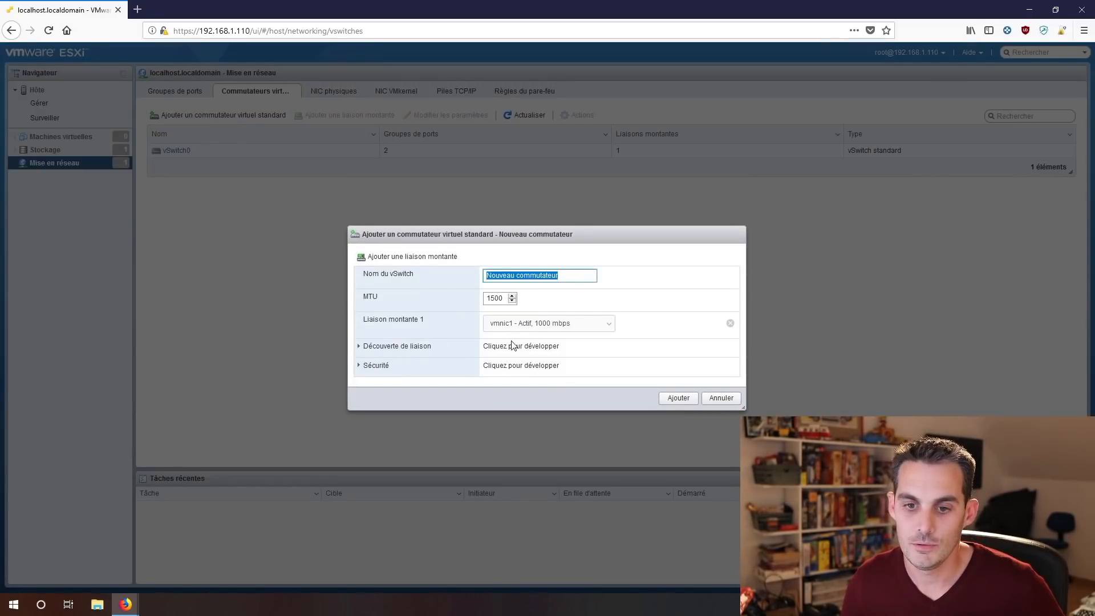
{"action": "left_click", "coordinate": [430, 260]}
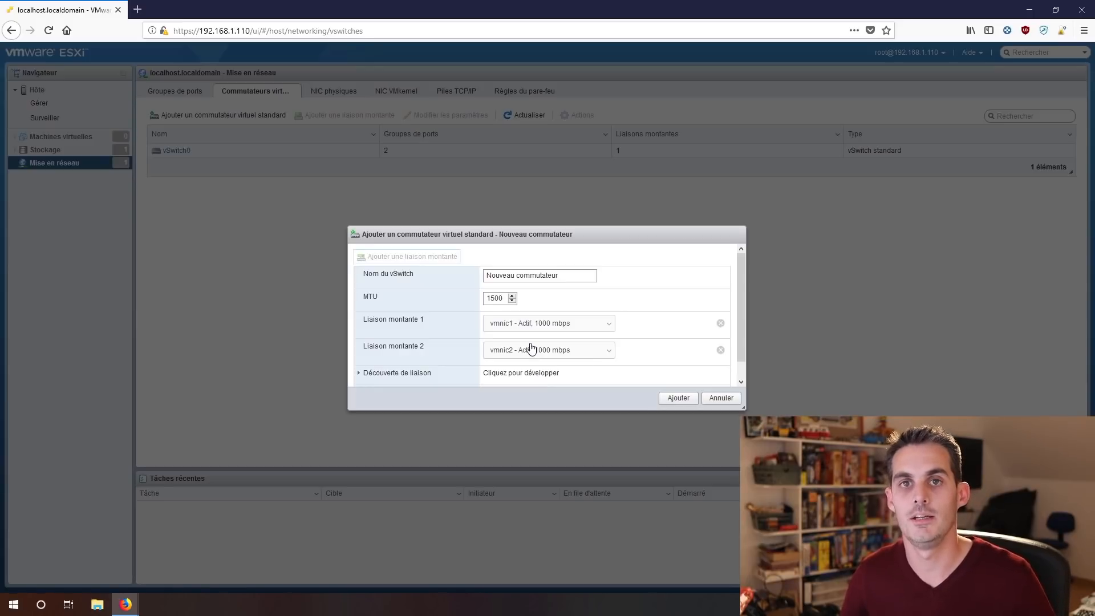
{"action": "left_click", "coordinate": [544, 277]}
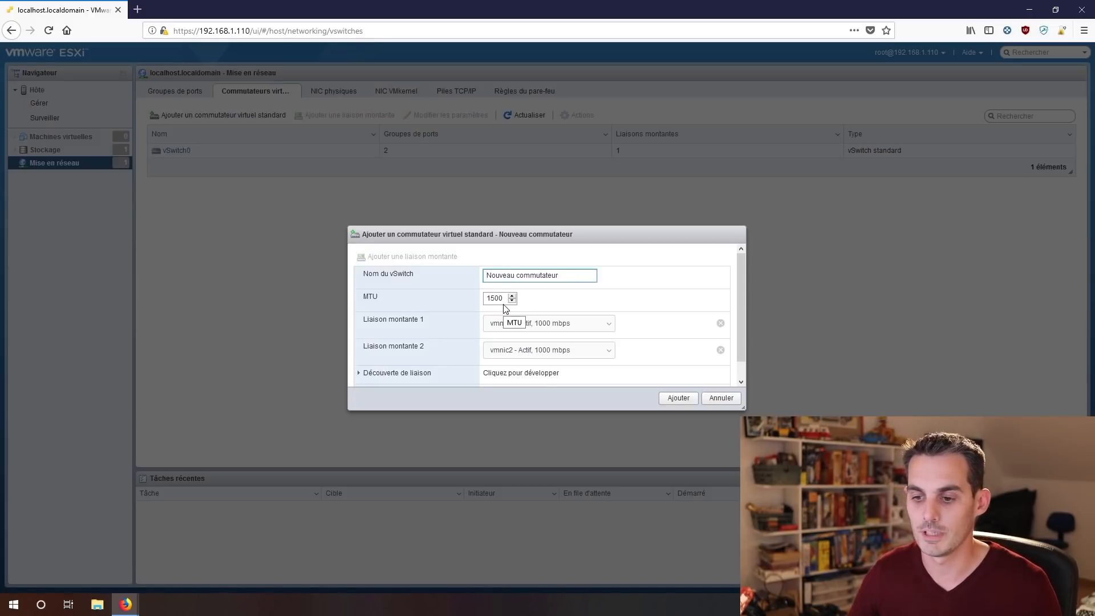
{"action": "left_click", "coordinate": [721, 398]}
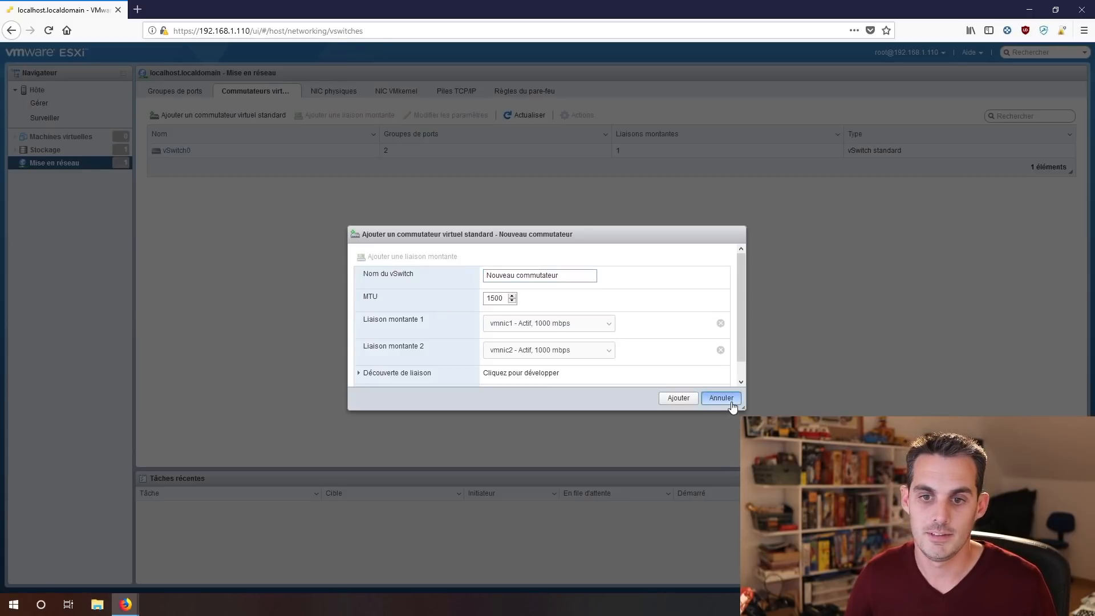
{"action": "left_click", "coordinate": [732, 402]}
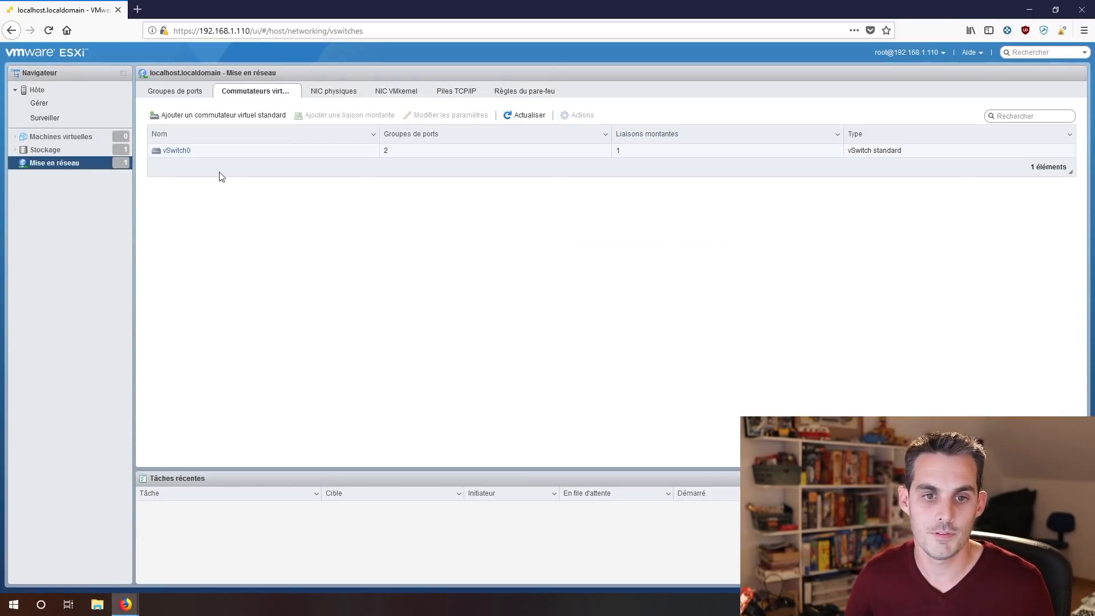
Add vmnic1 and vmnic2 as uplinks to vSwitch0 alongside vmnic0 and save it.
{"action": "left_click", "coordinate": [180, 151]}
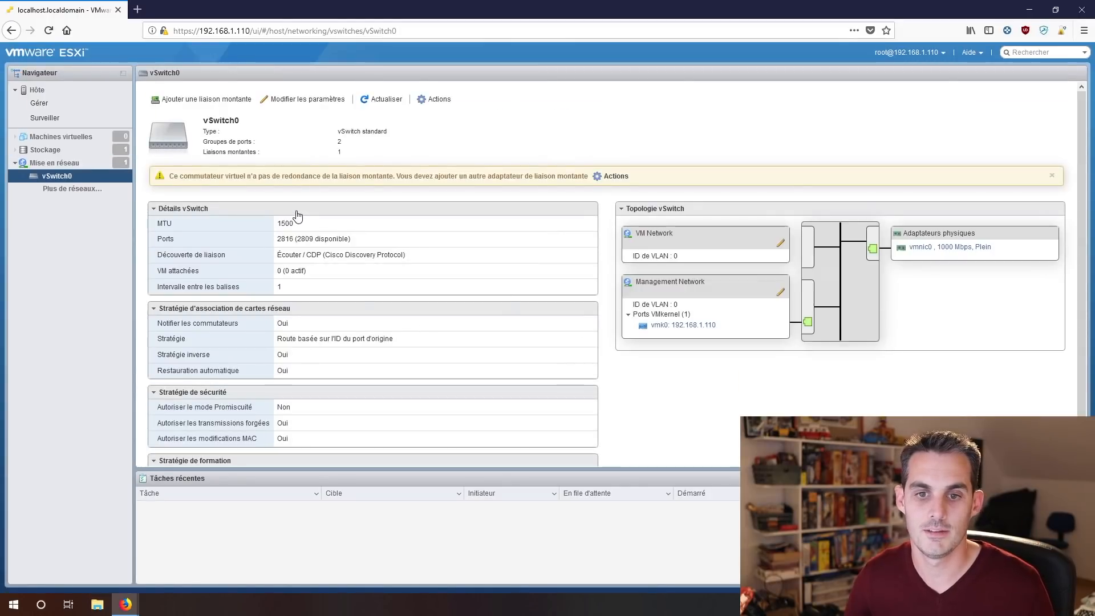
{"action": "left_click_drag", "start_coordinate": [171, 176], "coordinate": [585, 180]}
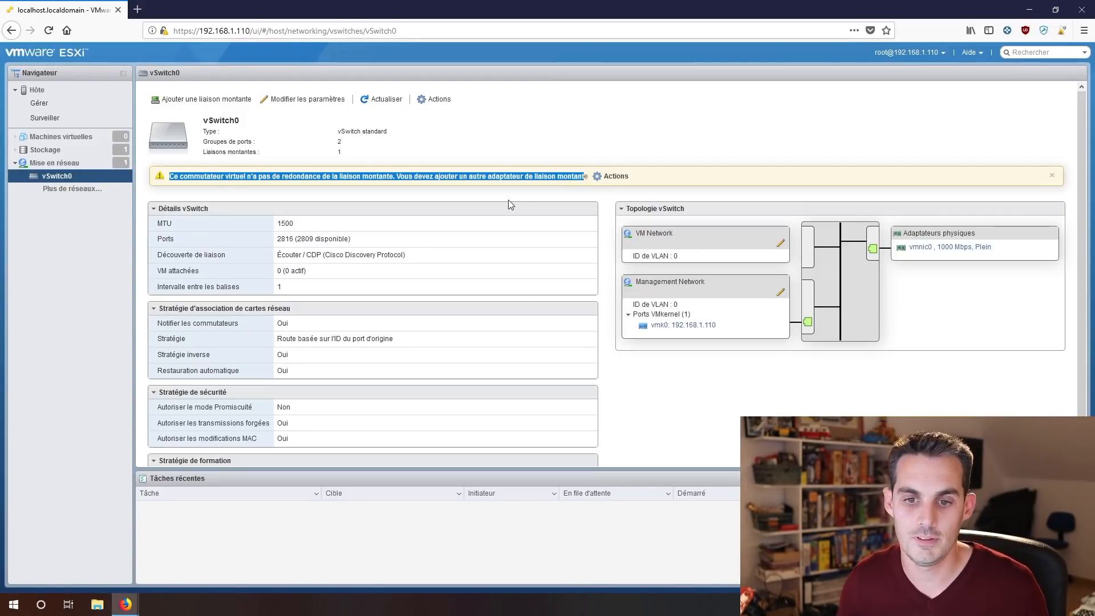
{"action": "left_click", "coordinate": [217, 101]}
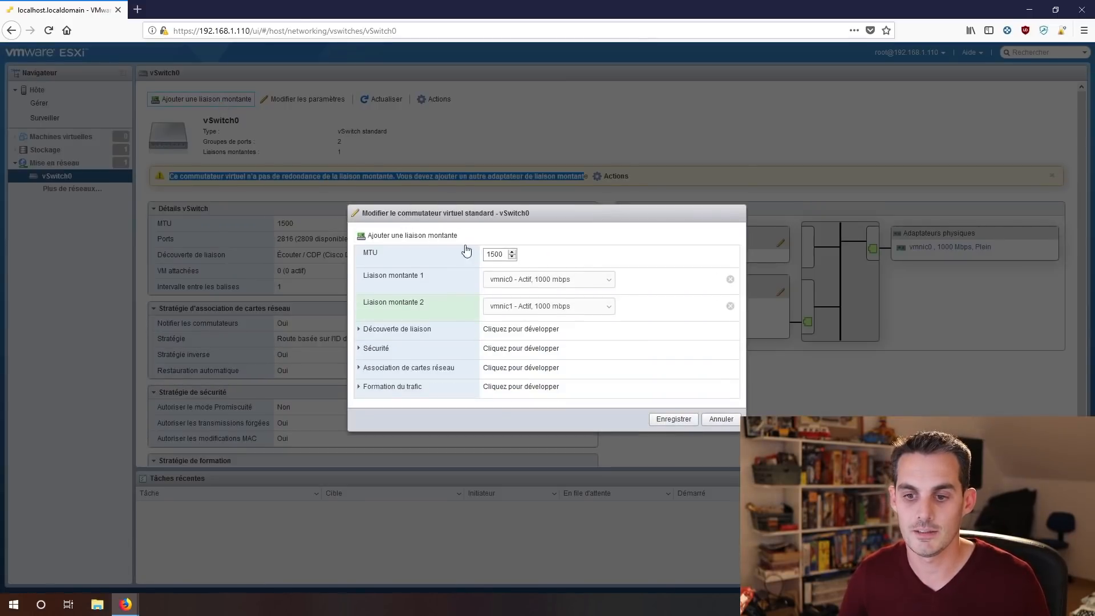
{"action": "left_click", "coordinate": [405, 236]}
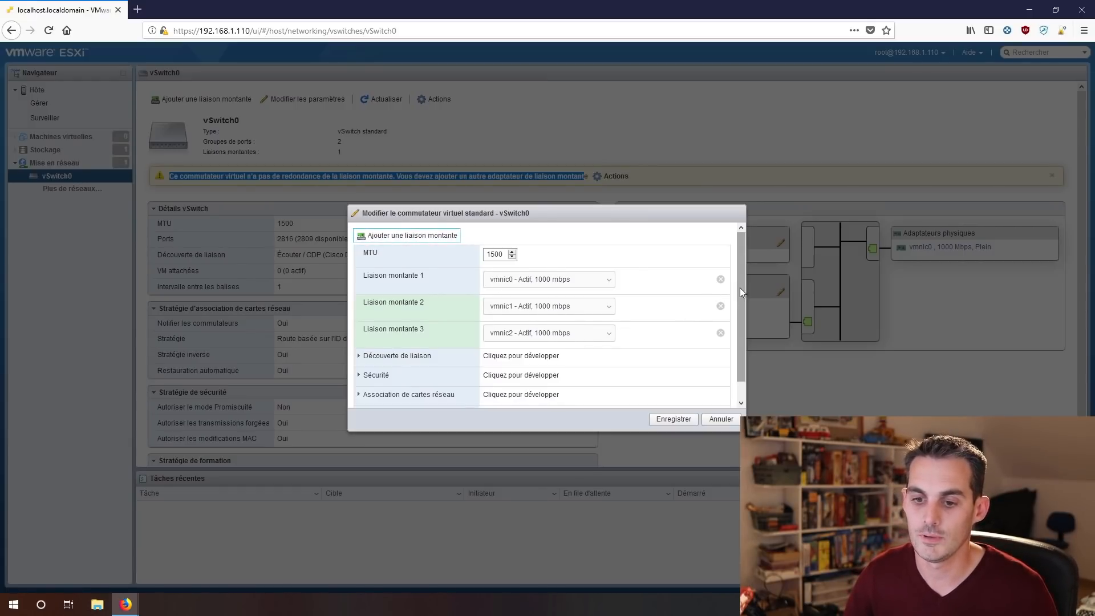
{"action": "scroll", "coordinate": [739, 284], "scroll_direction": "down", "scroll_amount": 1}
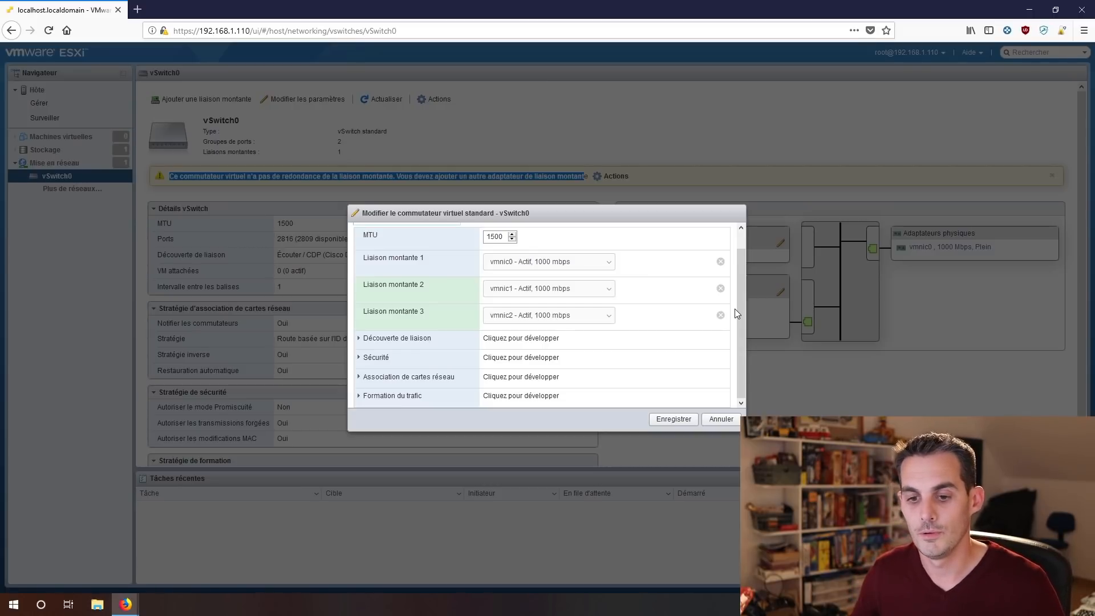
{"action": "left_click", "coordinate": [453, 379]}
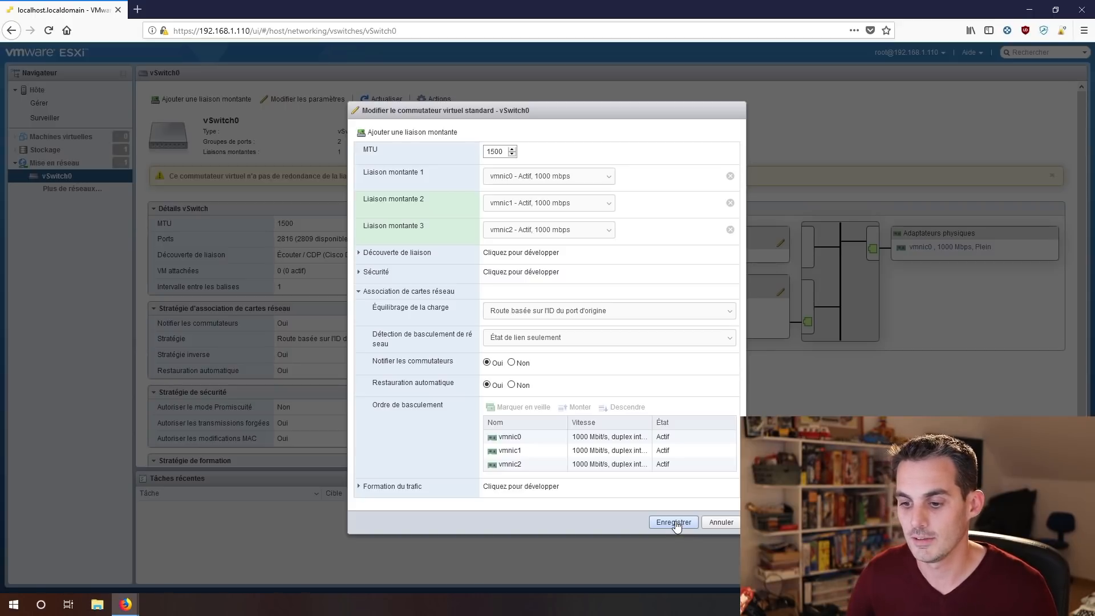
{"action": "left_click", "coordinate": [675, 524]}
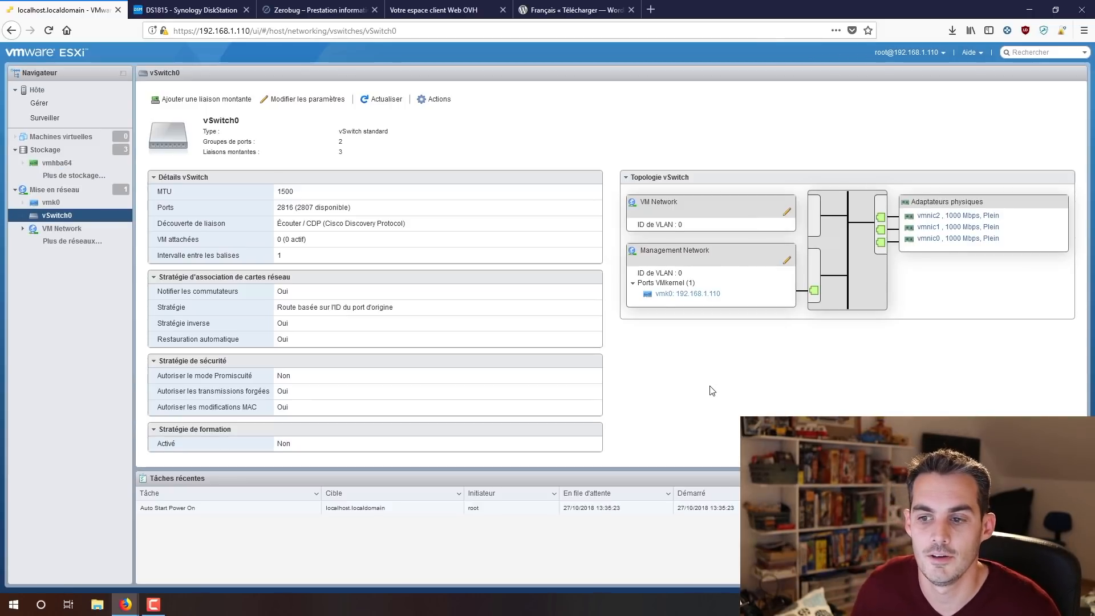
Highlight the VM Network port group and the vSwitch0 name in the switch topology.
{"action": "left_click_drag", "start_coordinate": [684, 203], "coordinate": [640, 203]}
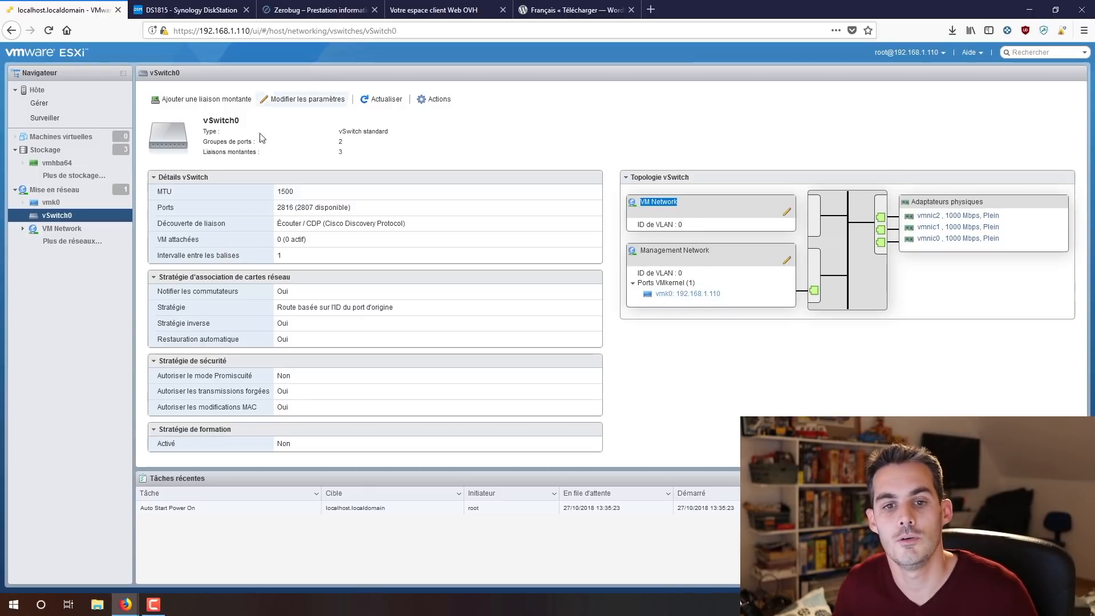
{"action": "left_click_drag", "start_coordinate": [239, 121], "coordinate": [202, 122]}
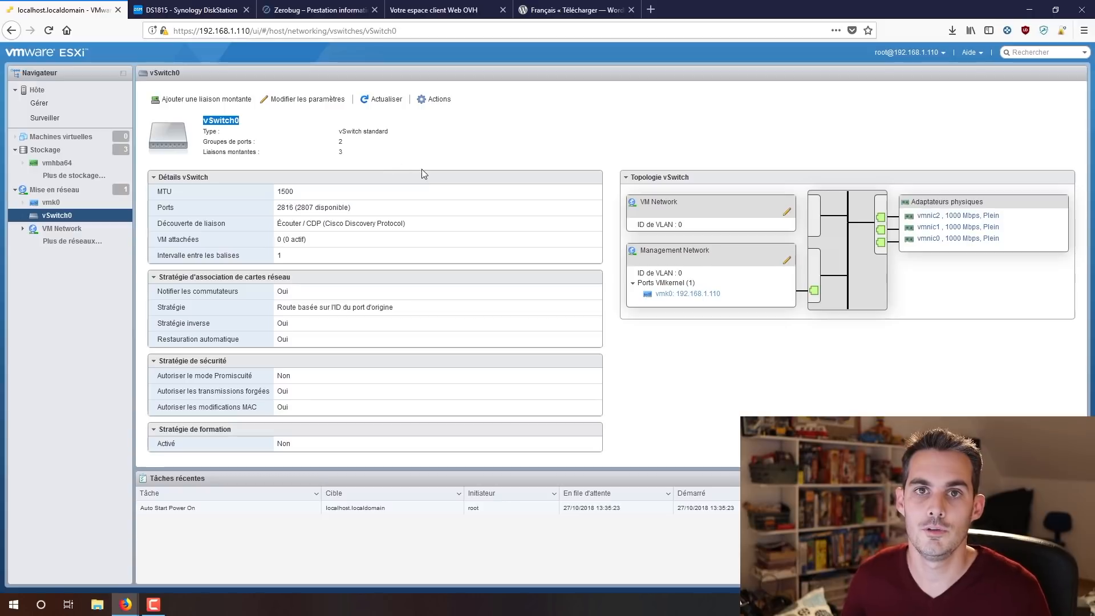
{"action": "left_click", "coordinate": [688, 369]}
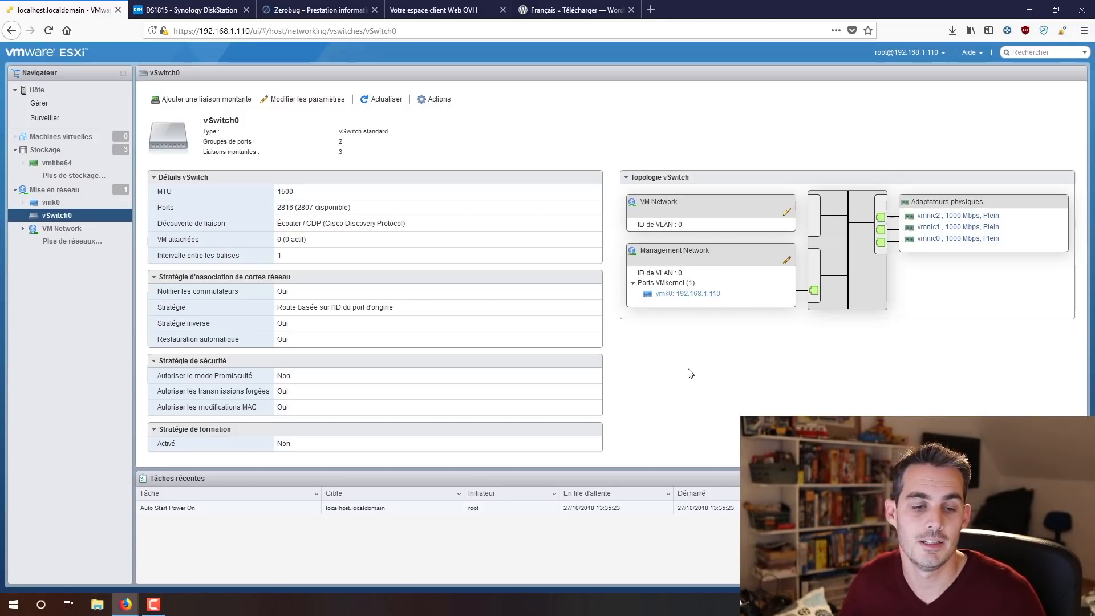
Add a new standard virtual switch named Vswitch1 with default settings.
{"action": "left_click", "coordinate": [56, 190]}
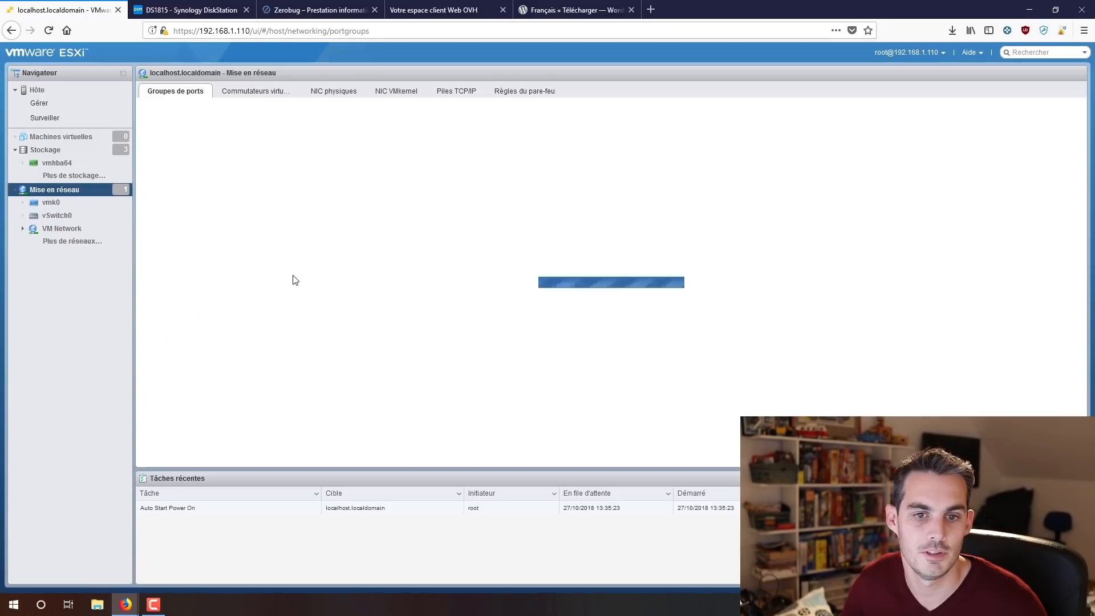
{"action": "left_click", "coordinate": [270, 93]}
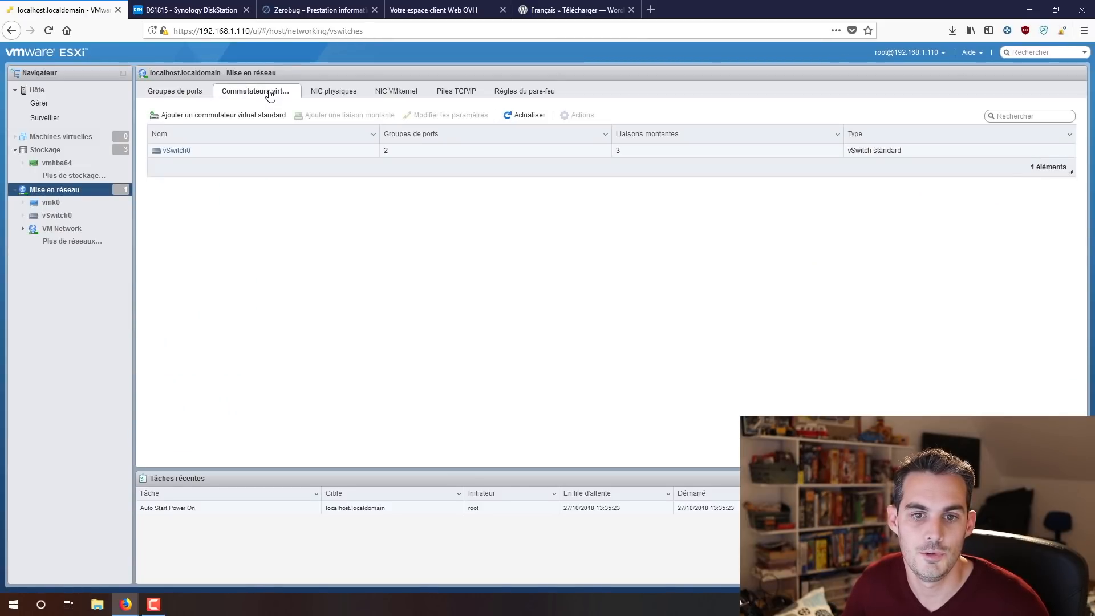
{"action": "left_click", "coordinate": [226, 116]}
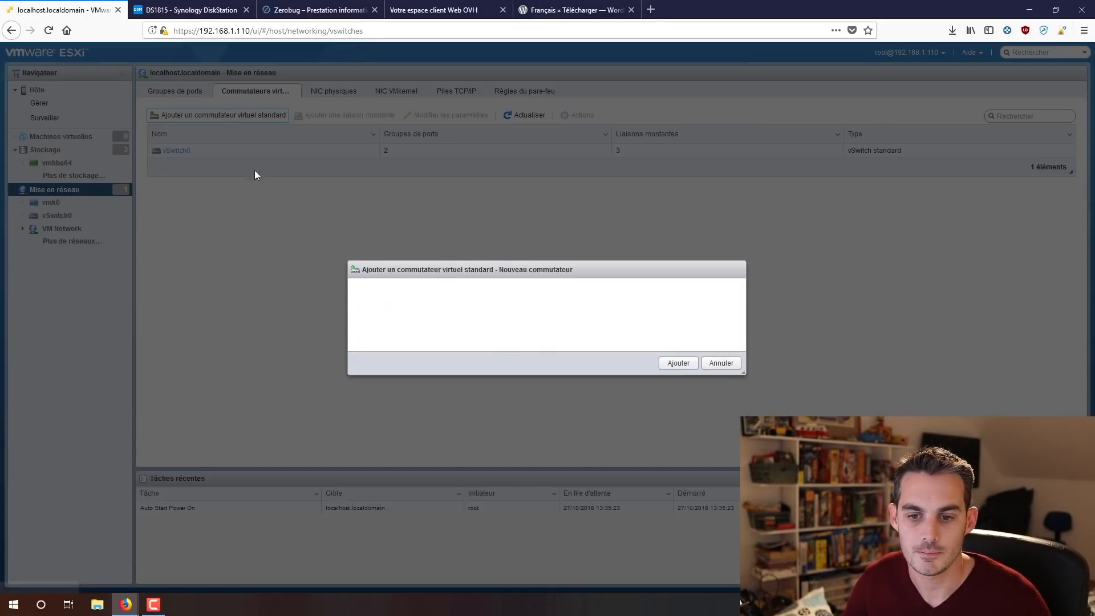
{"action": "left_click_drag", "start_coordinate": [558, 290], "coordinate": [434, 301]}
{"action": "key", "text": "BackSpace"}
{"action": "type", "text": "V"}
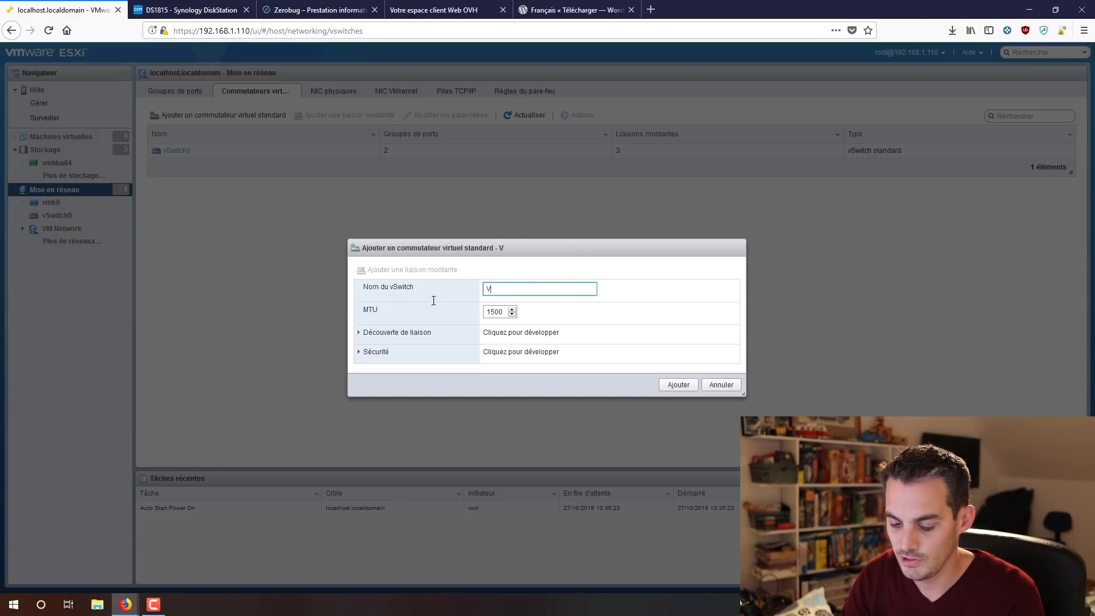
{"action": "type", "text": "switch1"}
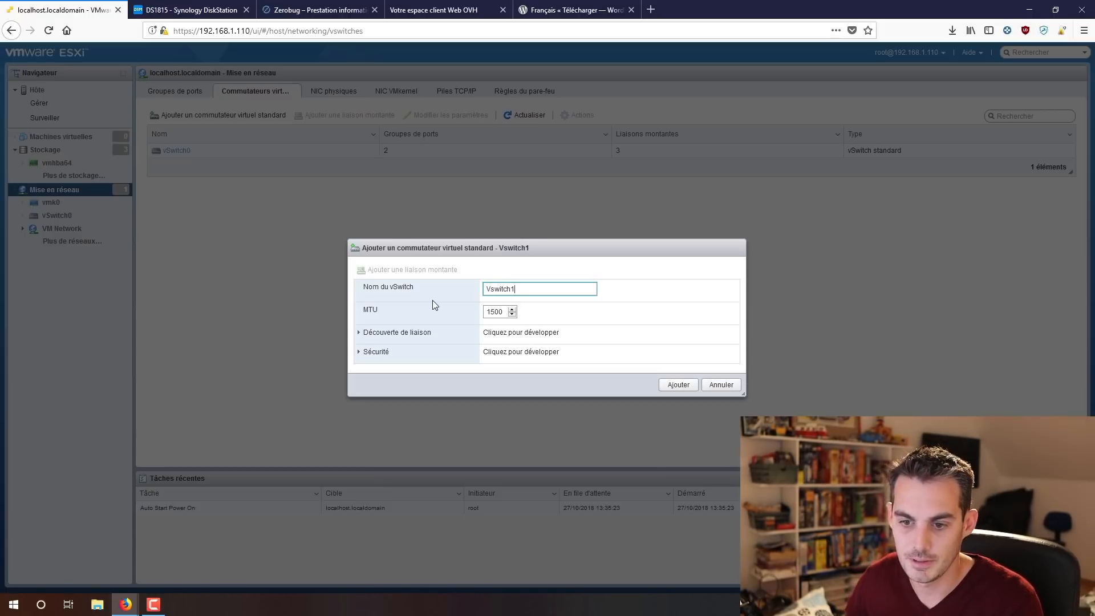
{"action": "left_click", "coordinate": [665, 385]}
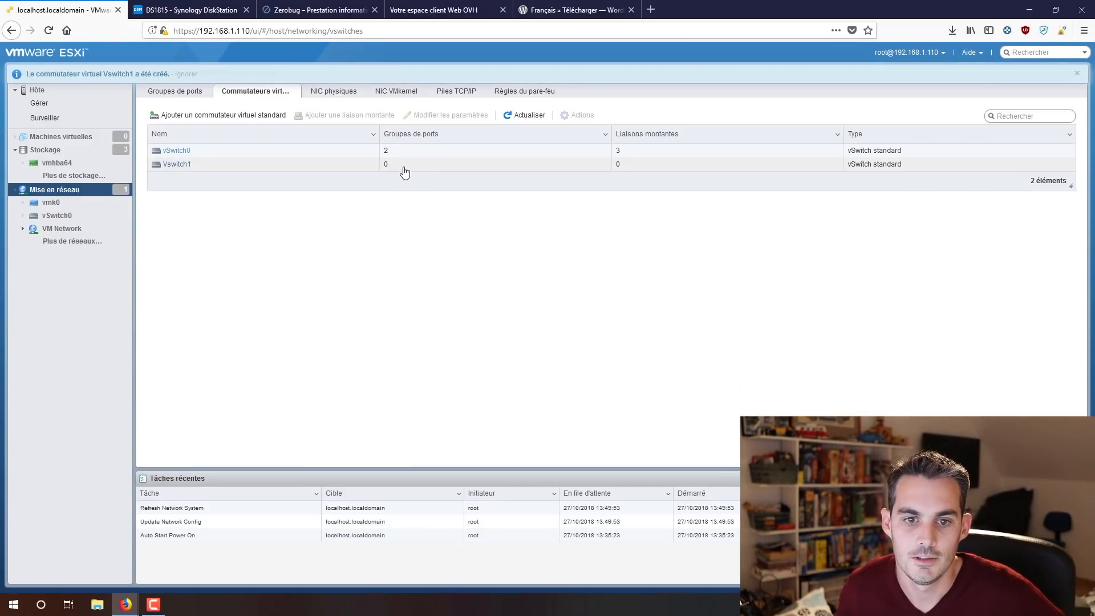
{"action": "left_click", "coordinate": [178, 95]}
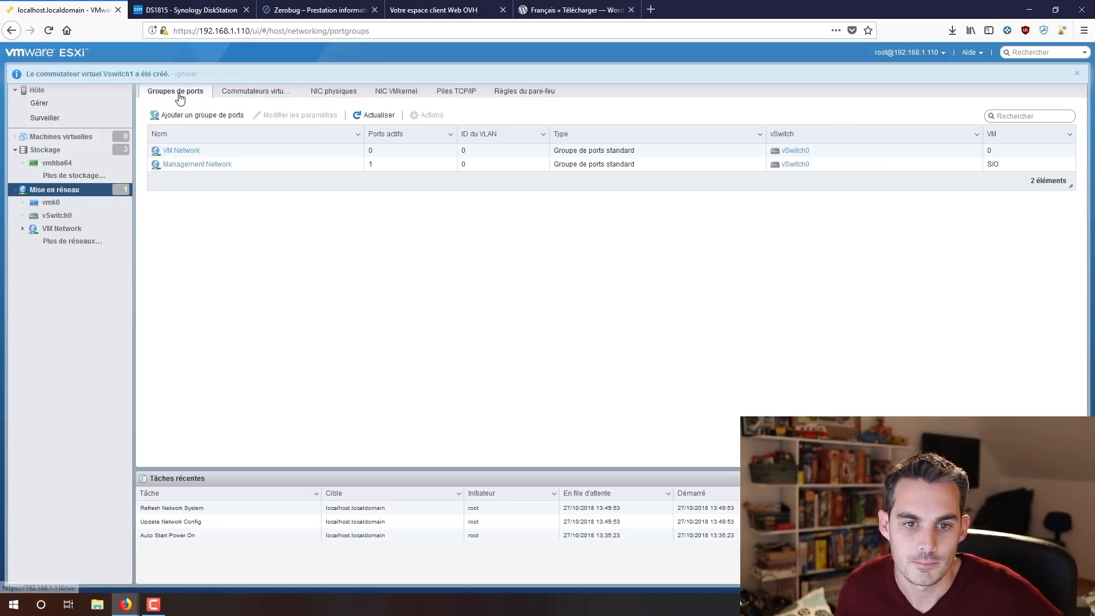
Add port group VMISOLEES on Vswitch1 with VLAN ID 0.
{"action": "left_click", "coordinate": [214, 116]}
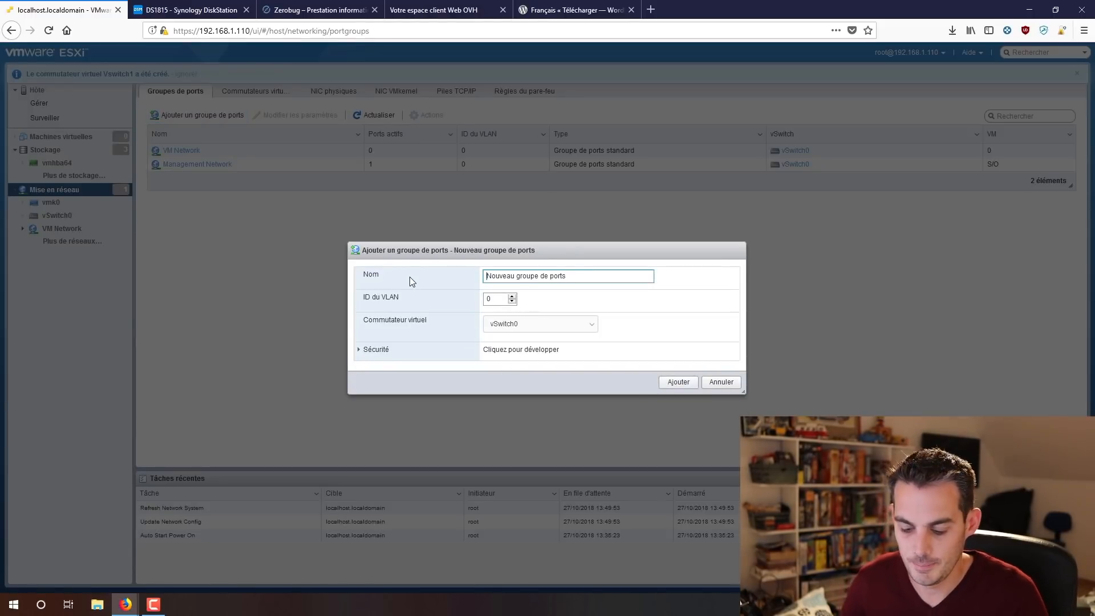
{"action": "type", "text": "VM"}
{"action": "key", "text": "ctrl+a"}
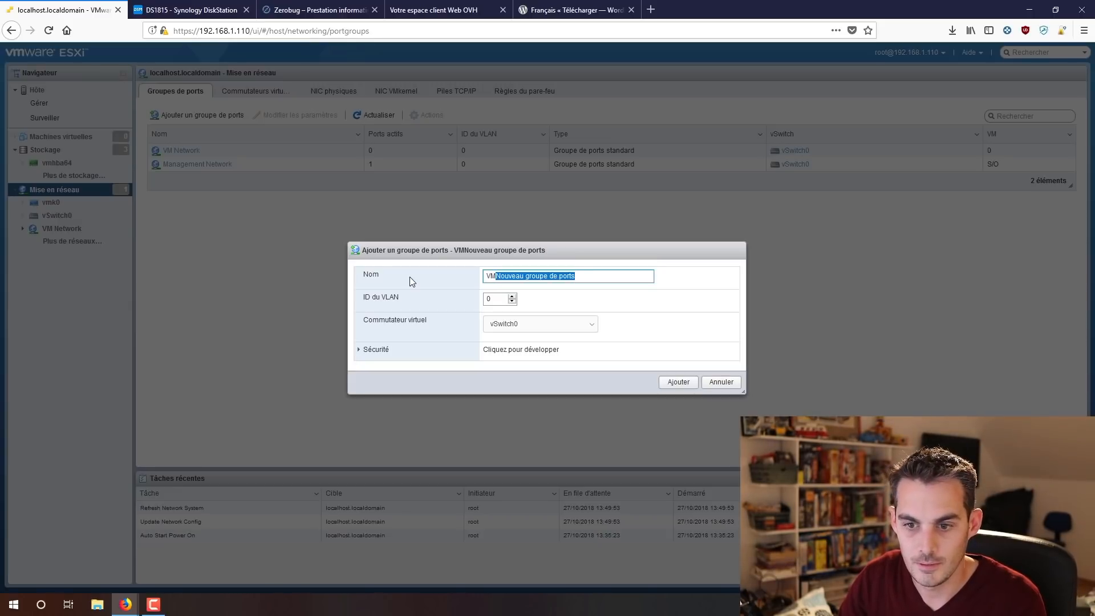
{"action": "type", "text": "VMISOLES"}
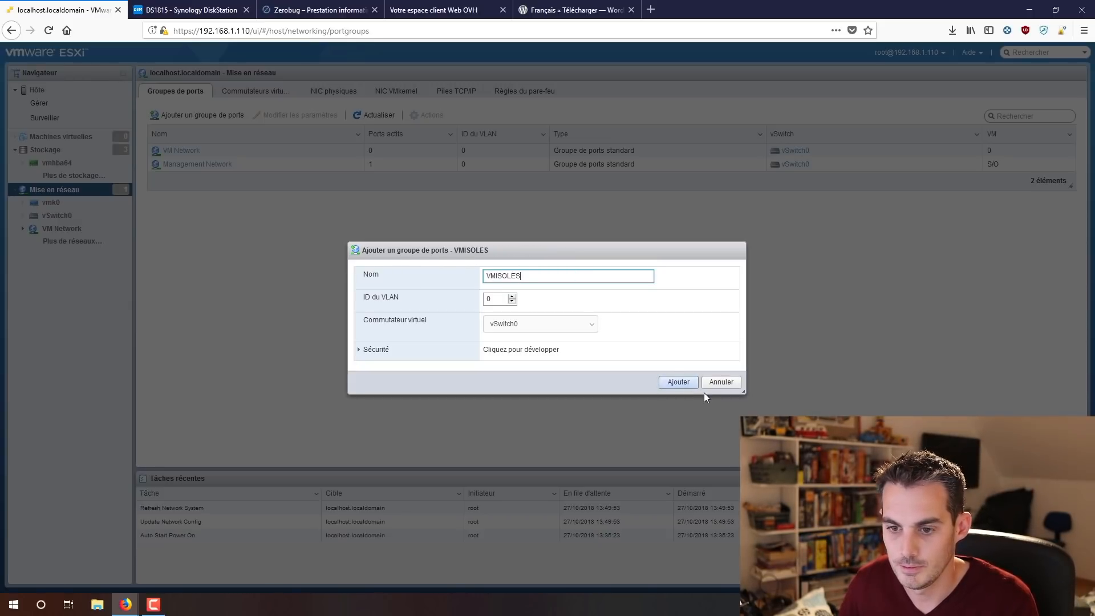
{"action": "key", "text": "BackSpace"}
{"action": "type", "text": "ES"}
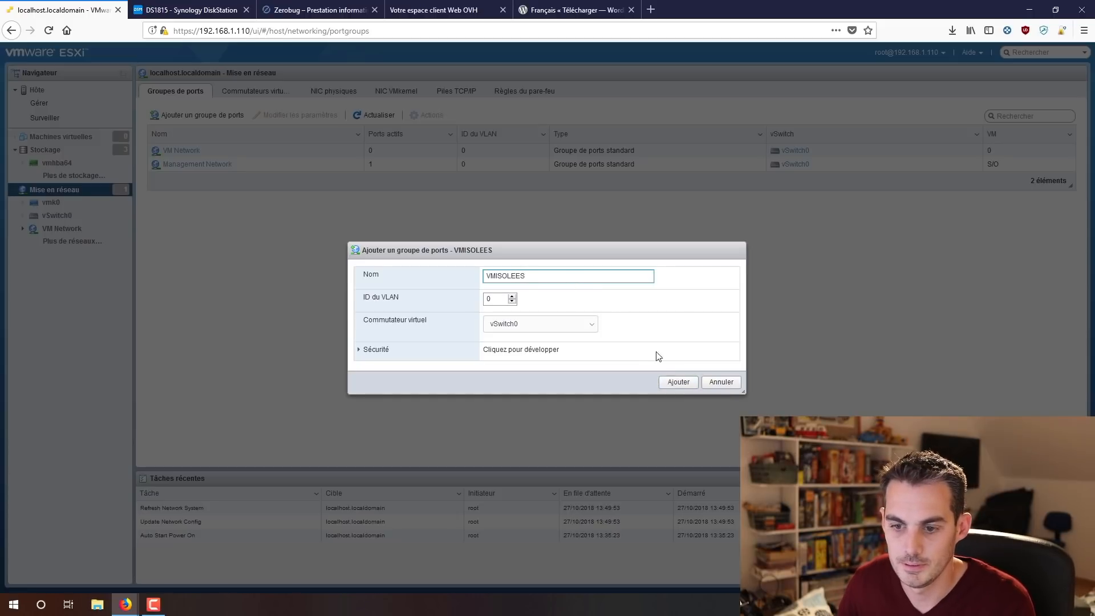
{"action": "left_click", "coordinate": [586, 332]}
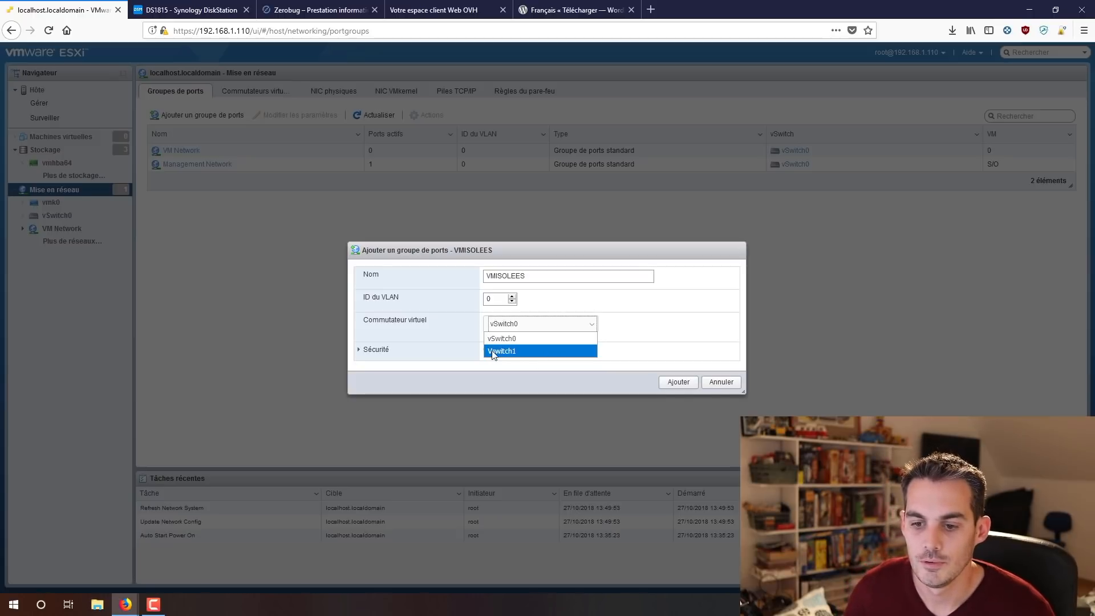
{"action": "left_click", "coordinate": [507, 351]}
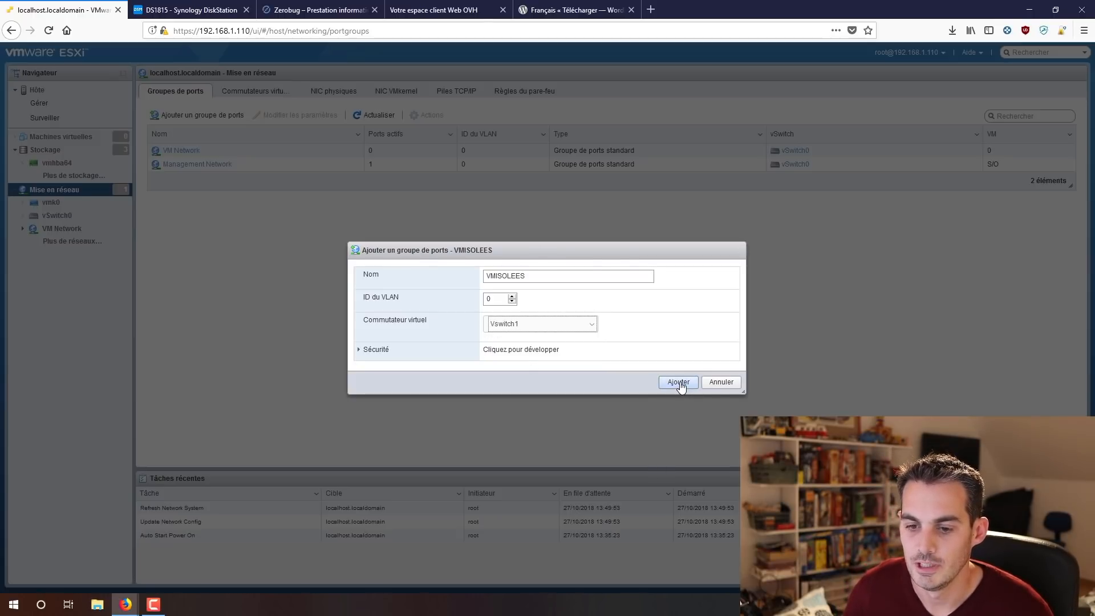
{"action": "left_click", "coordinate": [678, 382]}
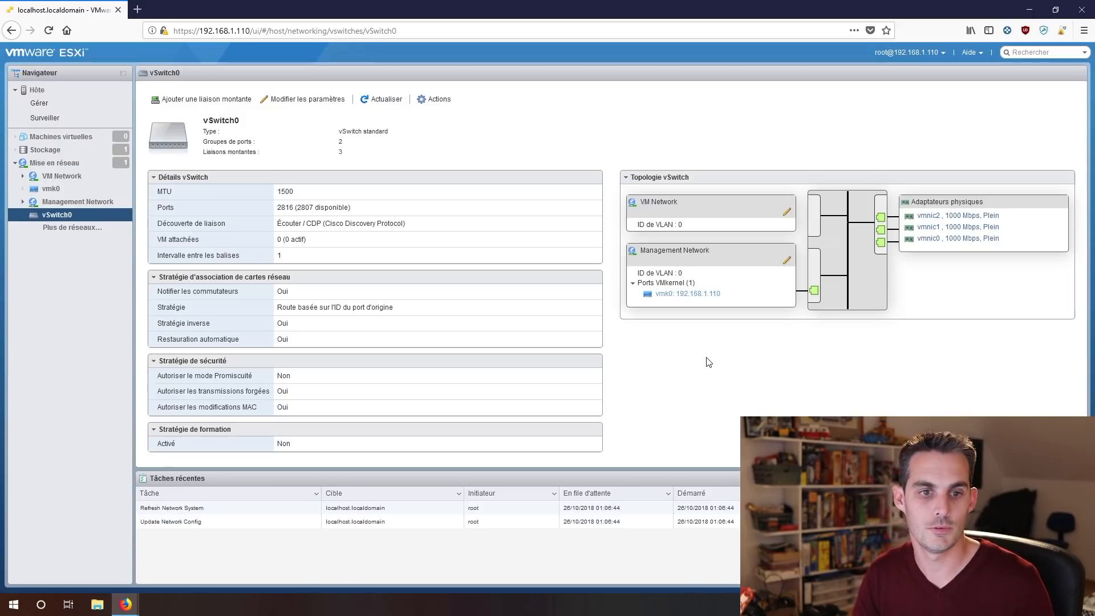
Begin a new VMFS datastore from the Storage view and reach device selection.
{"action": "left_click", "coordinate": [46, 153]}
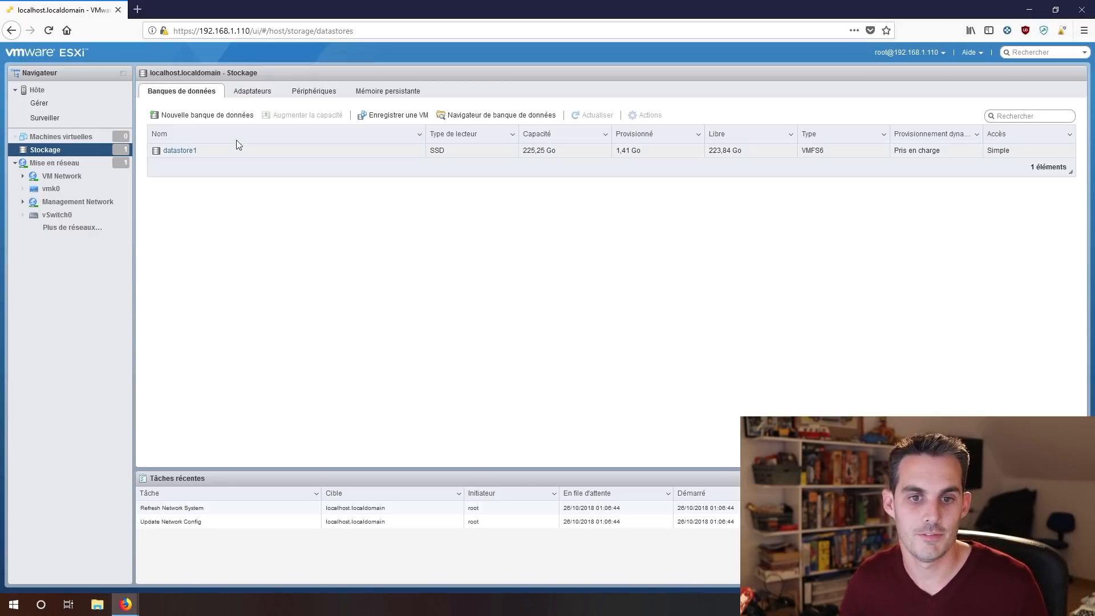
{"action": "left_click", "coordinate": [221, 123]}
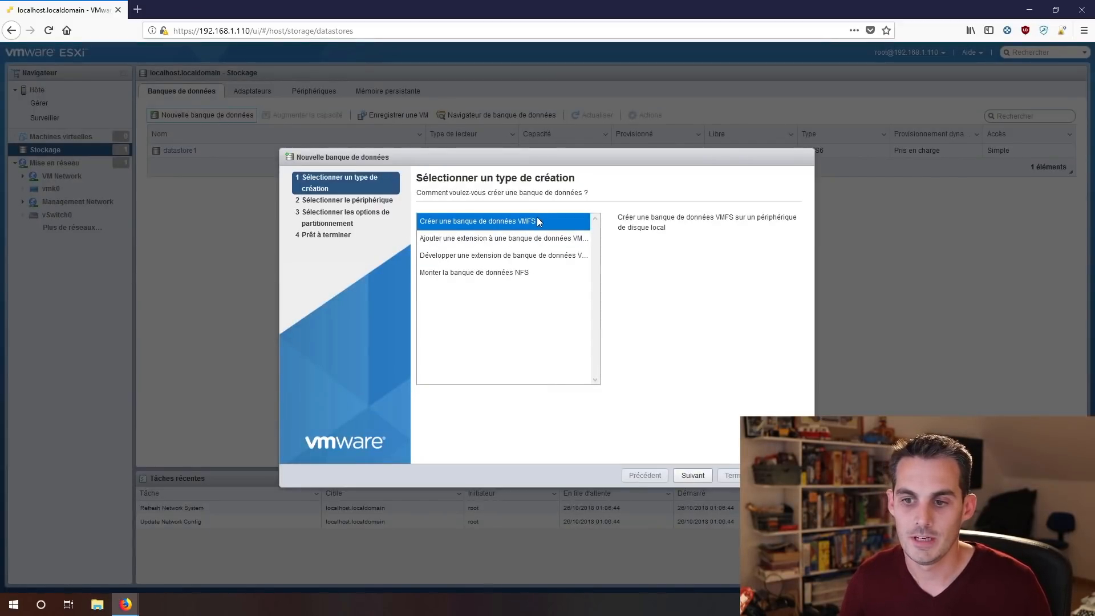
{"action": "left_click", "coordinate": [694, 479]}
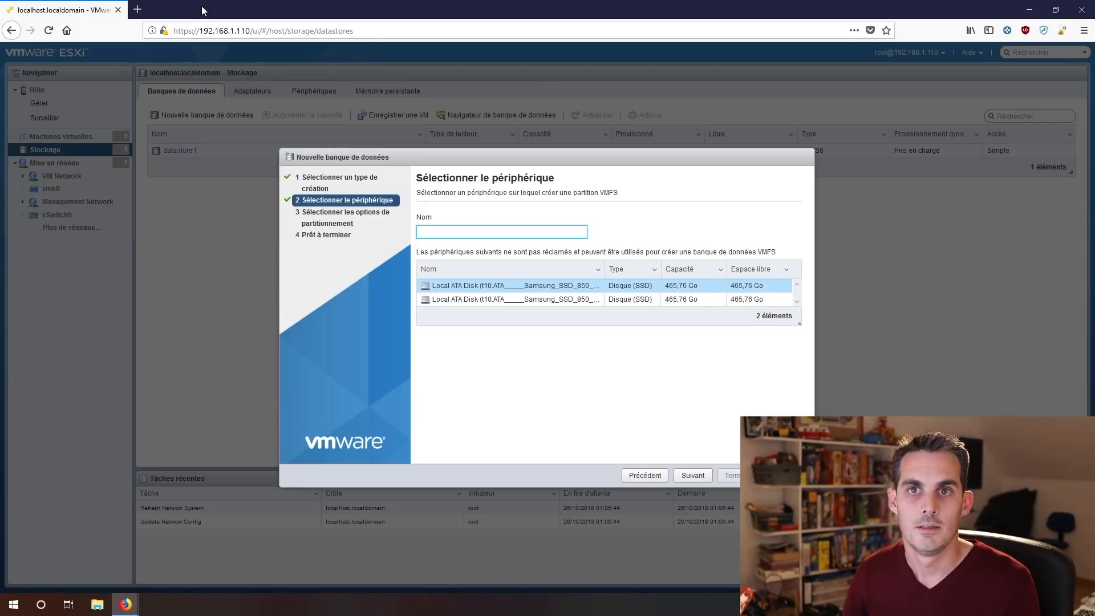
Load the Synology NAS login page in a new browser tab.
{"action": "left_click", "coordinate": [137, 9]}
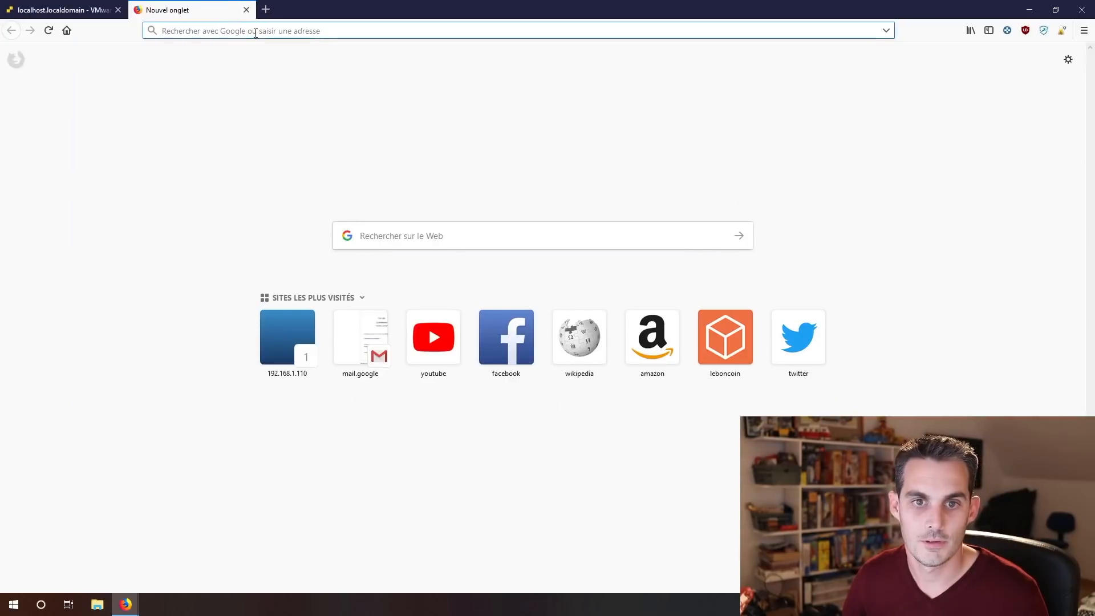
{"action": "type", "text": "synology"}
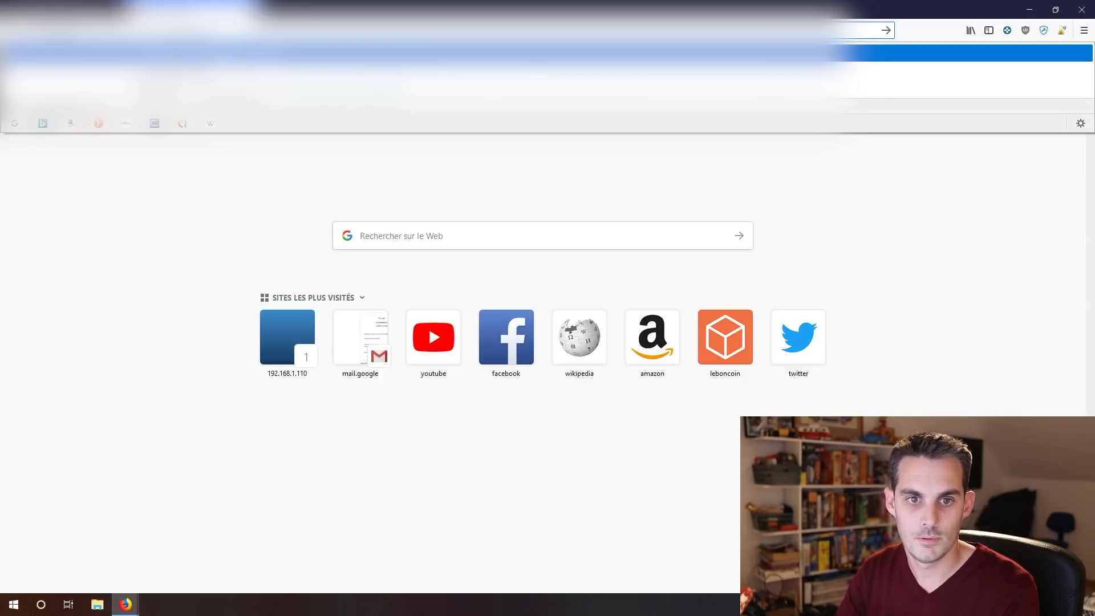
{"action": "key", "text": "Escape"}
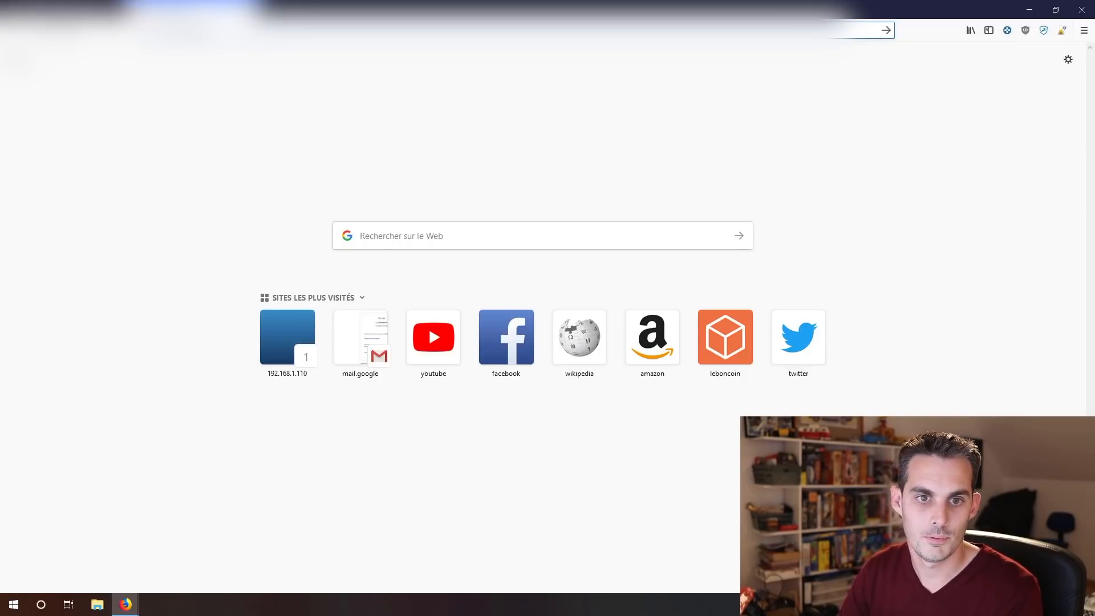
{"action": "key", "text": "Down"}
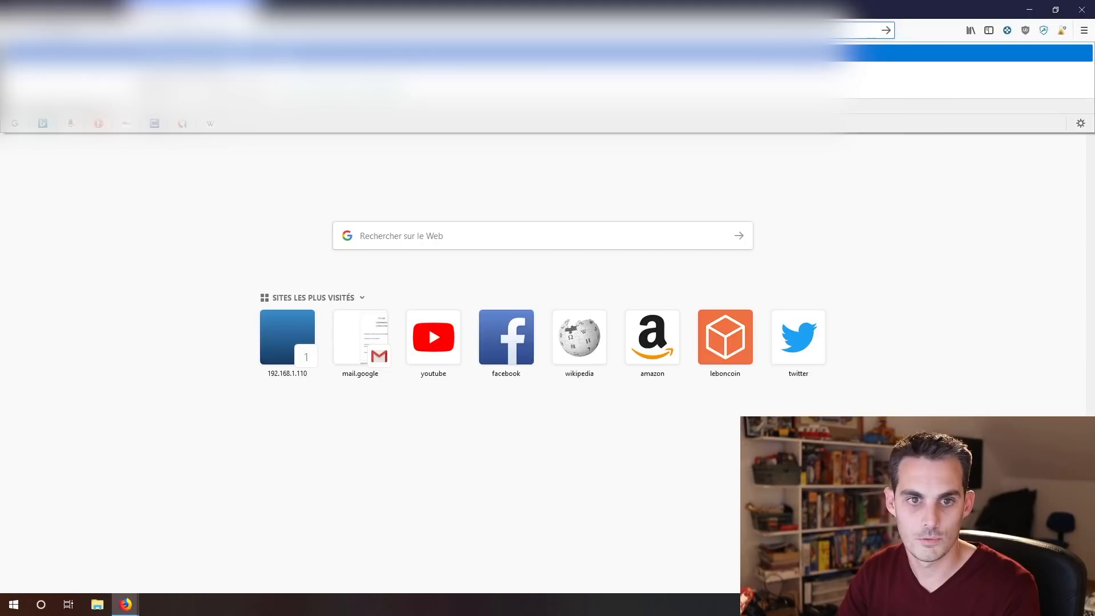
{"action": "key", "text": "Return"}
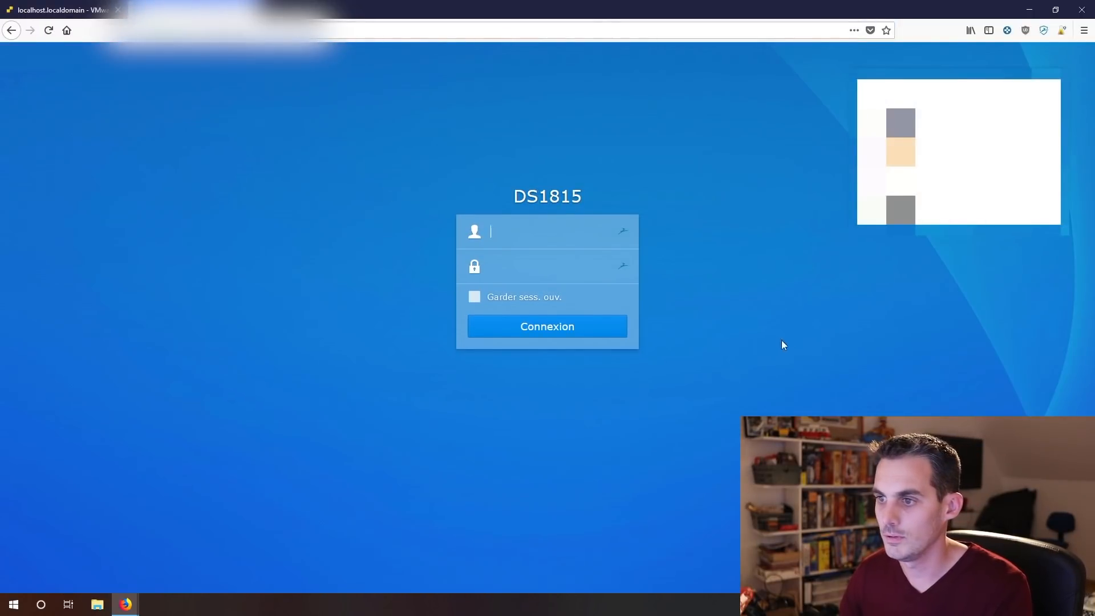
Sign in to DSM with the saved credentials and launch Storage Manager.
{"action": "left_click", "coordinate": [518, 234]}
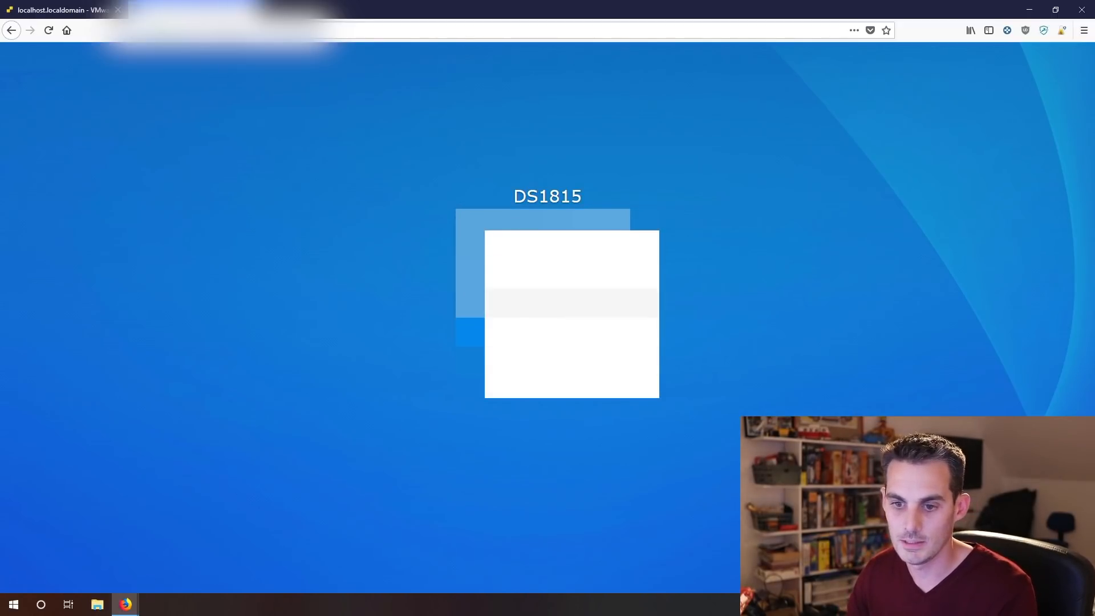
{"action": "left_click", "coordinate": [554, 303]}
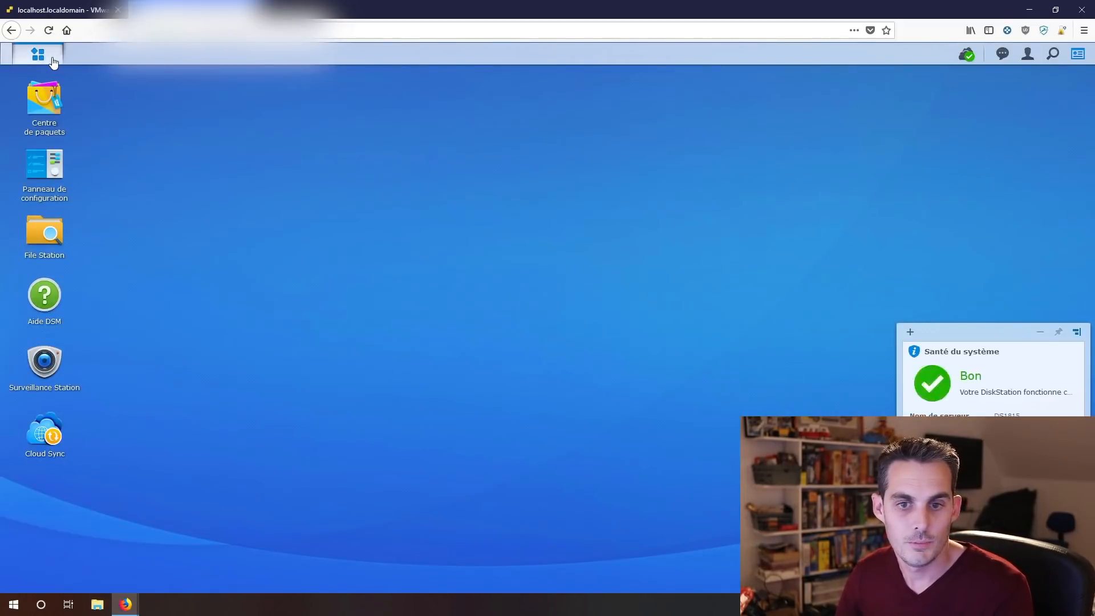
{"action": "left_click", "coordinate": [53, 62]}
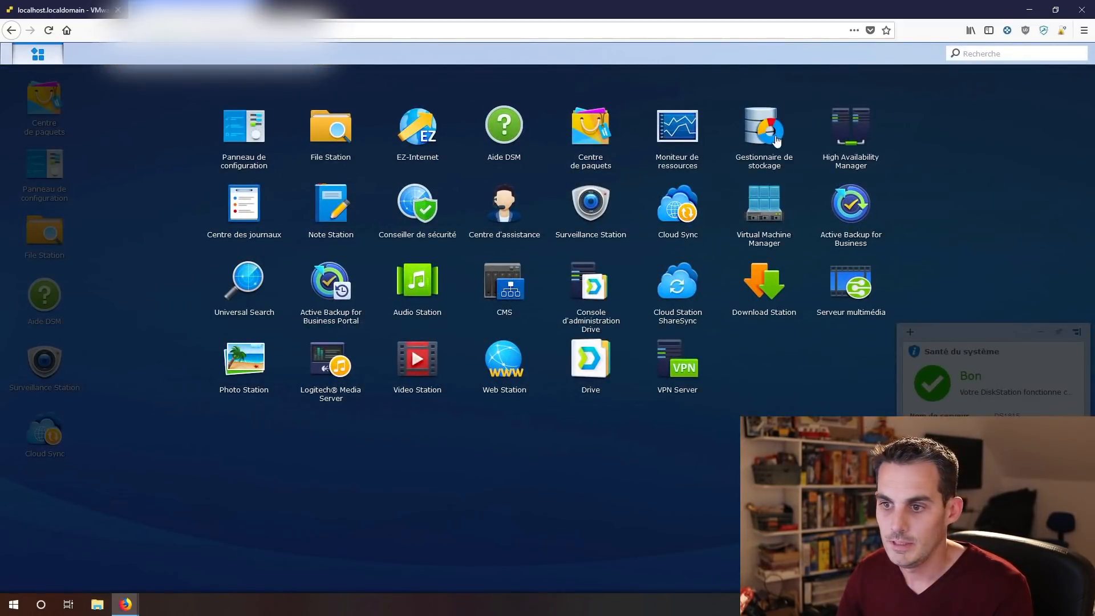
{"action": "left_click", "coordinate": [762, 135]}
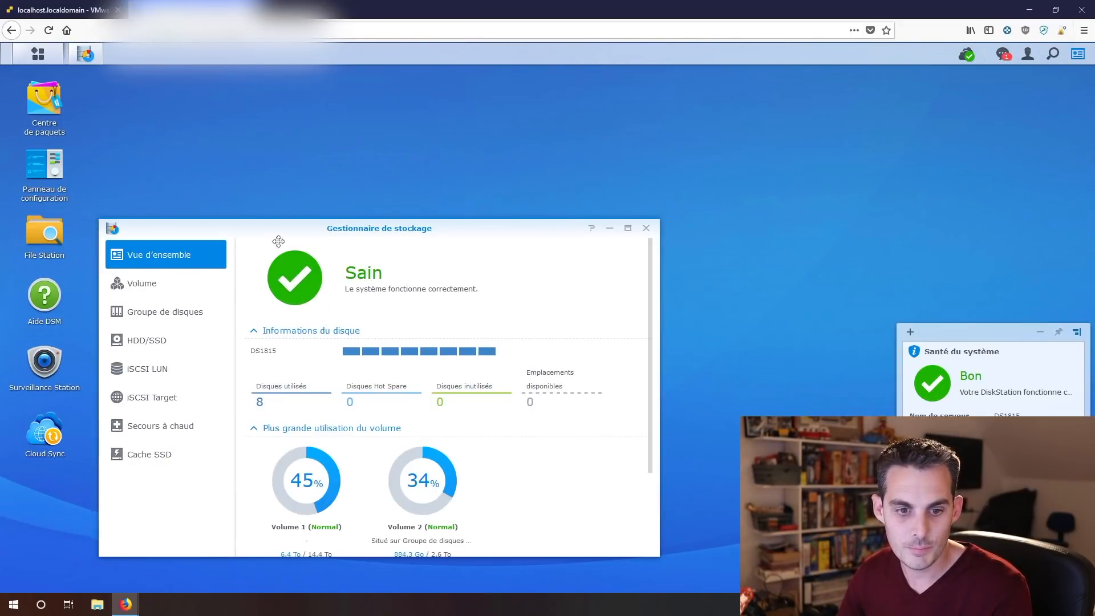
Show the iSCSI LUN list and start creating a file-level iSCSI LUN.
{"action": "left_click", "coordinate": [170, 369]}
{"action": "left_click_drag", "start_coordinate": [332, 206], "coordinate": [389, 143]}
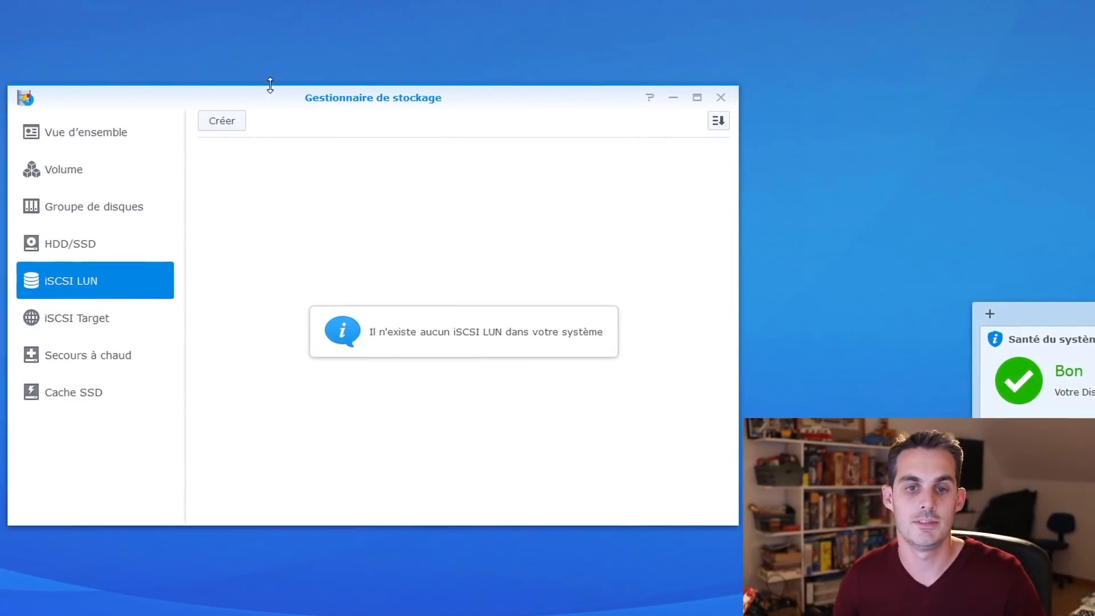
{"action": "left_click", "coordinate": [223, 123]}
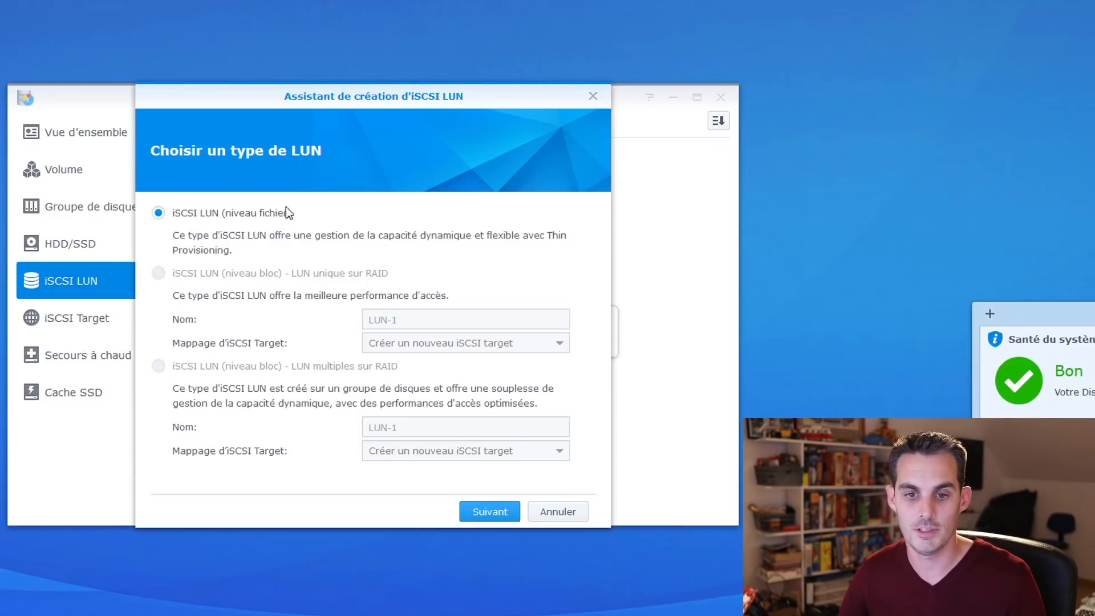
Define LUN VMs on Volume 2 as an advanced file LUN of 1500 GB.
{"action": "left_click", "coordinate": [497, 515]}
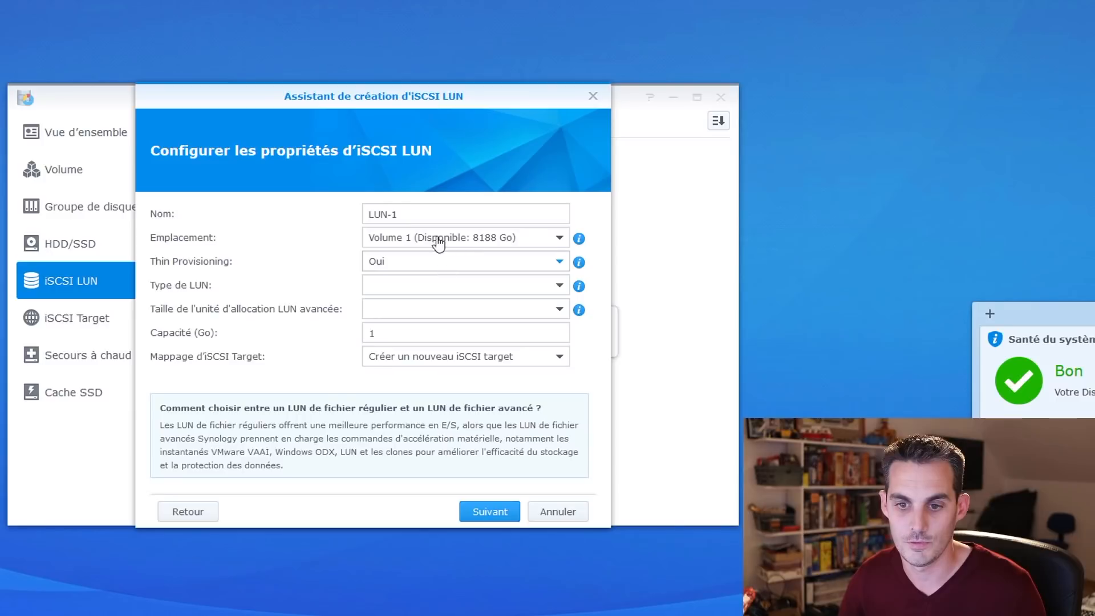
{"action": "left_click_drag", "start_coordinate": [407, 215], "coordinate": [334, 230]}
{"action": "type", "text": "VMs"}
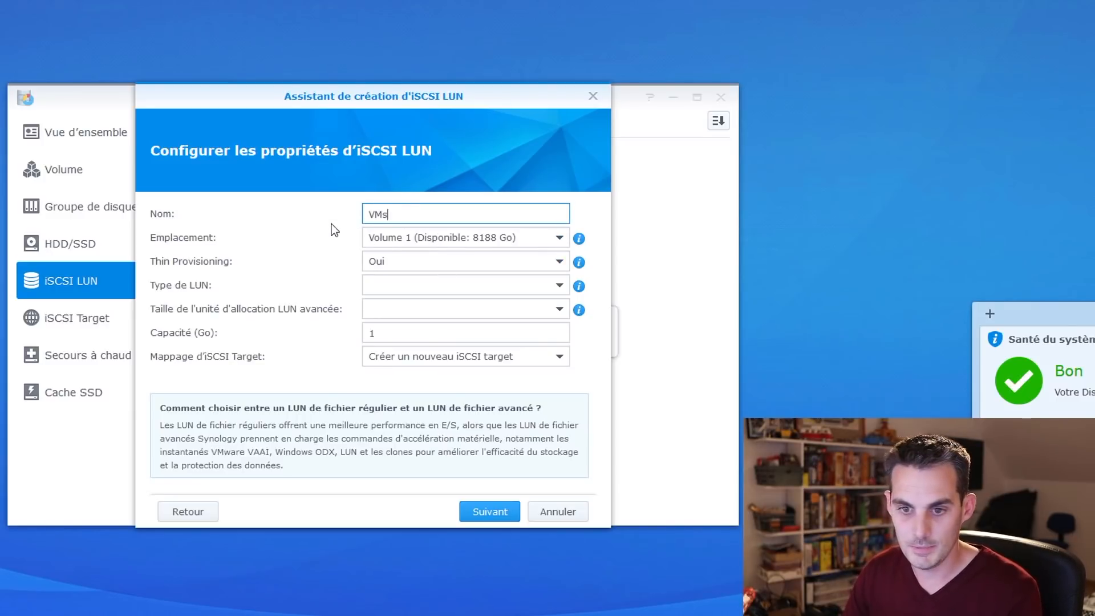
{"action": "left_click", "coordinate": [482, 242]}
{"action": "left_click", "coordinate": [455, 308]}
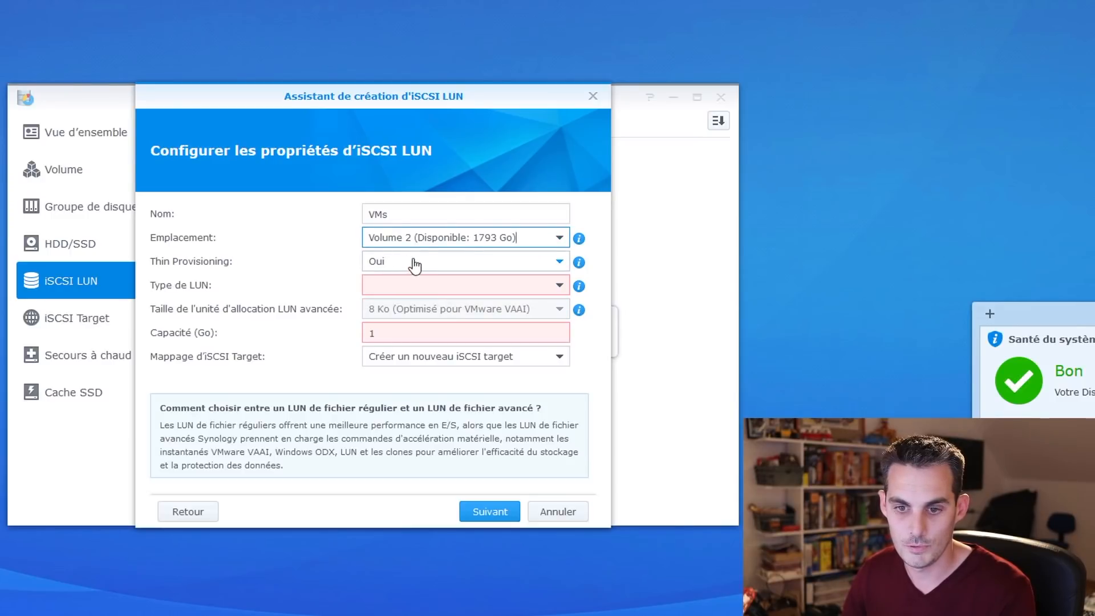
{"action": "left_click", "coordinate": [415, 290]}
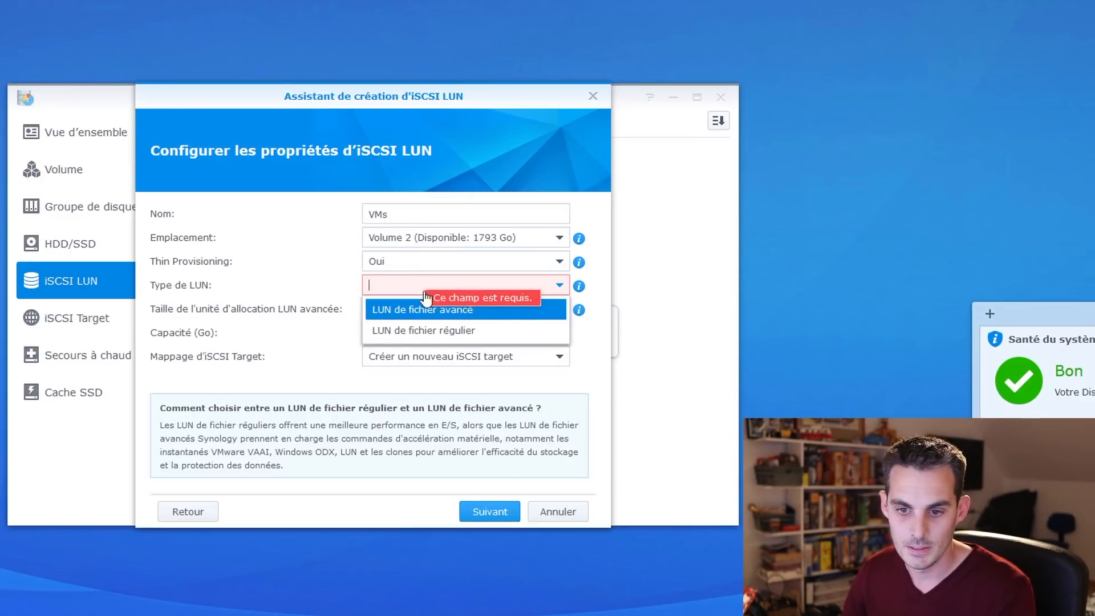
{"action": "left_click", "coordinate": [458, 311]}
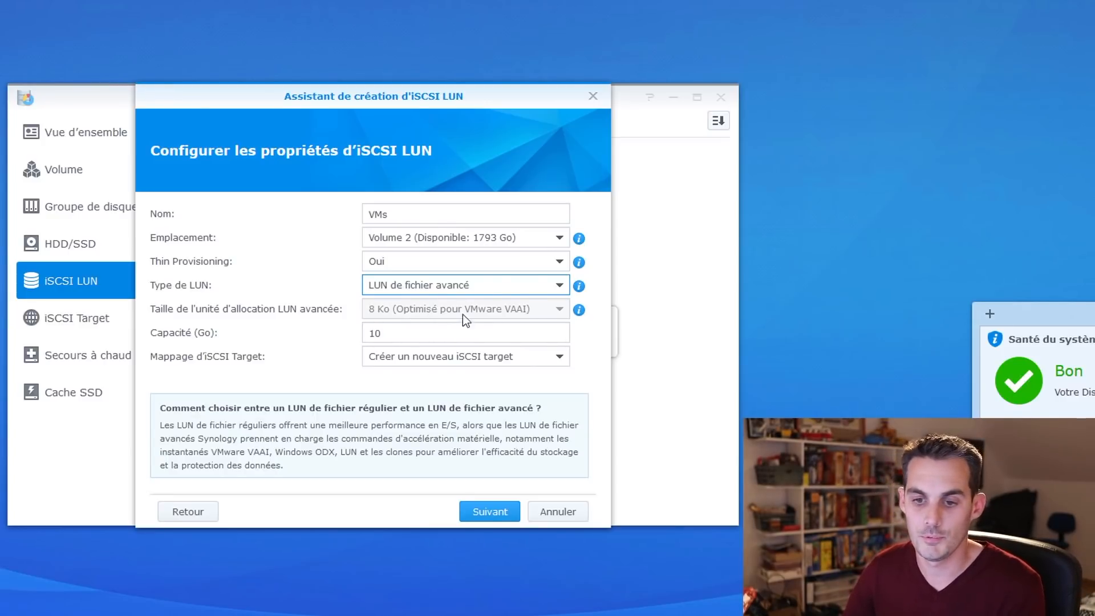
{"action": "double_click", "coordinate": [435, 334]}
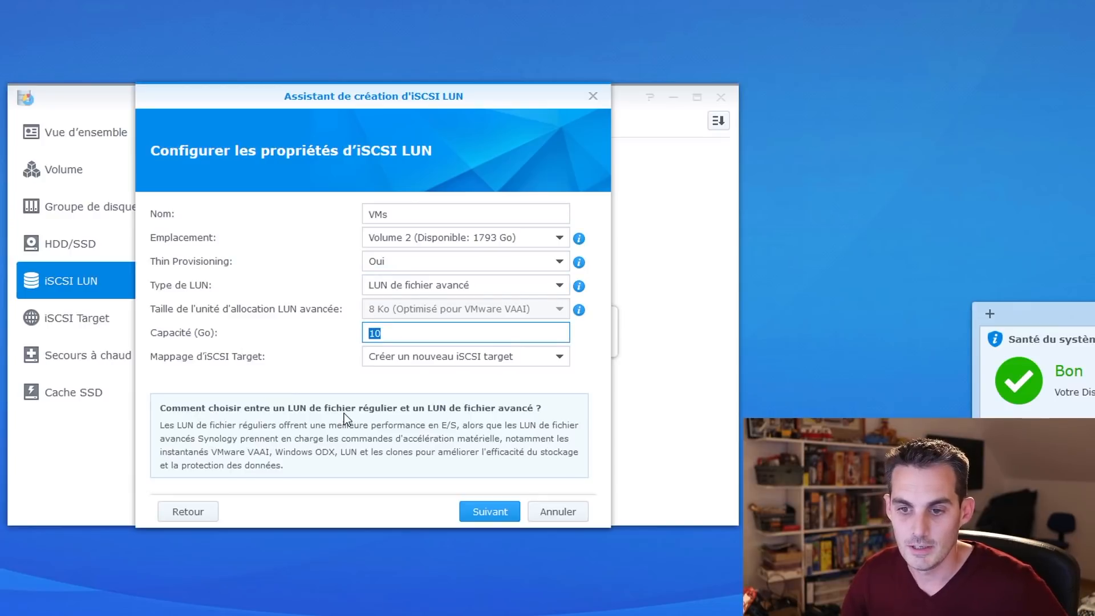
{"action": "type", "text": "1500"}
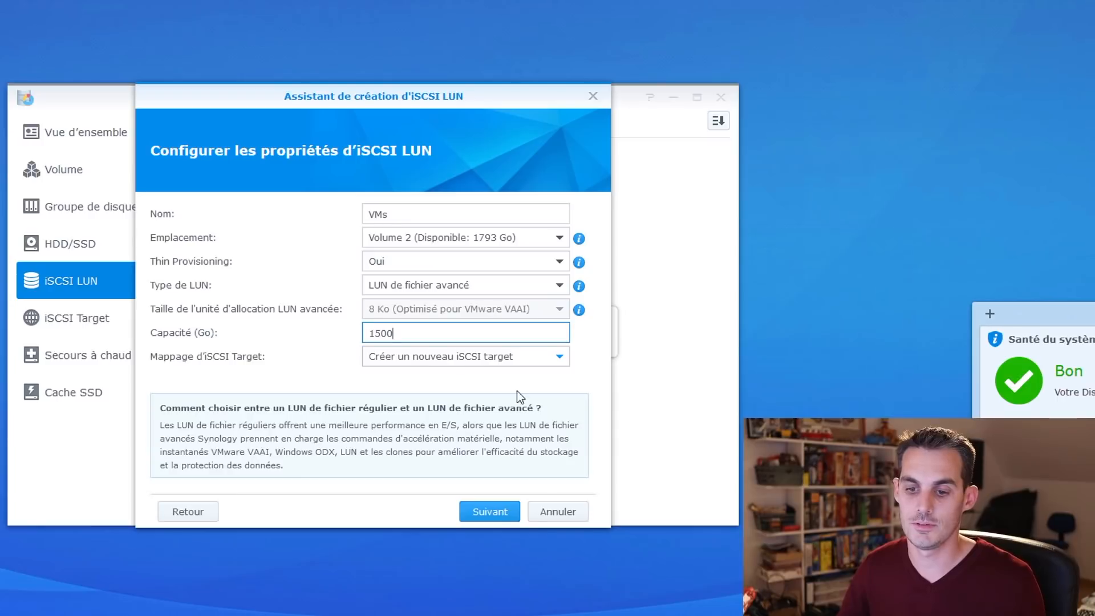
{"action": "left_click", "coordinate": [486, 512]}
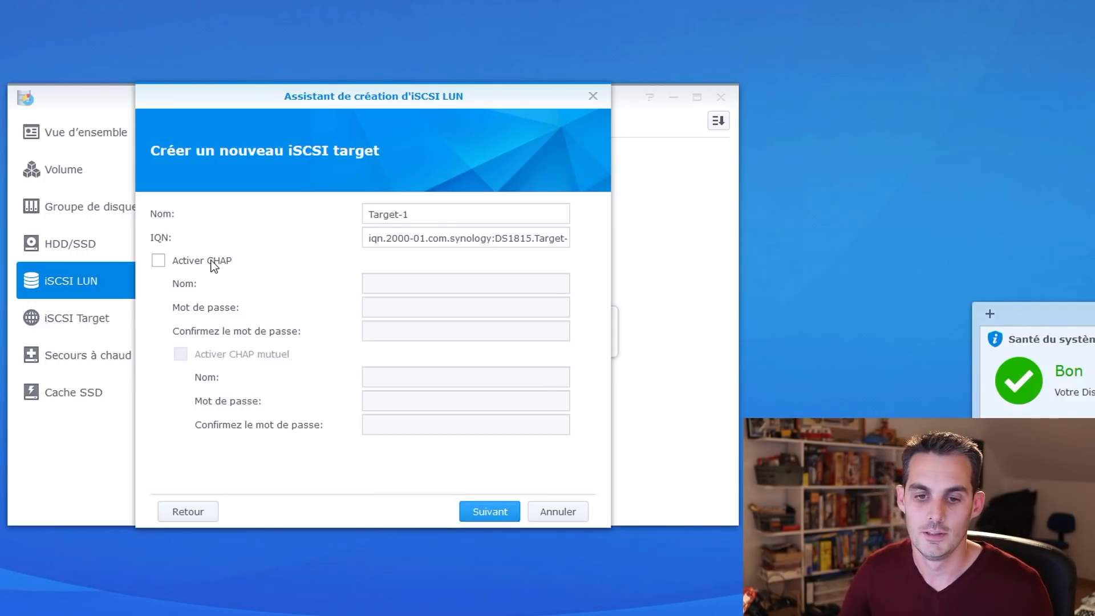
Create the LUN with target Target-1, leaving CHAP authentication off.
{"action": "left_click", "coordinate": [215, 260]}
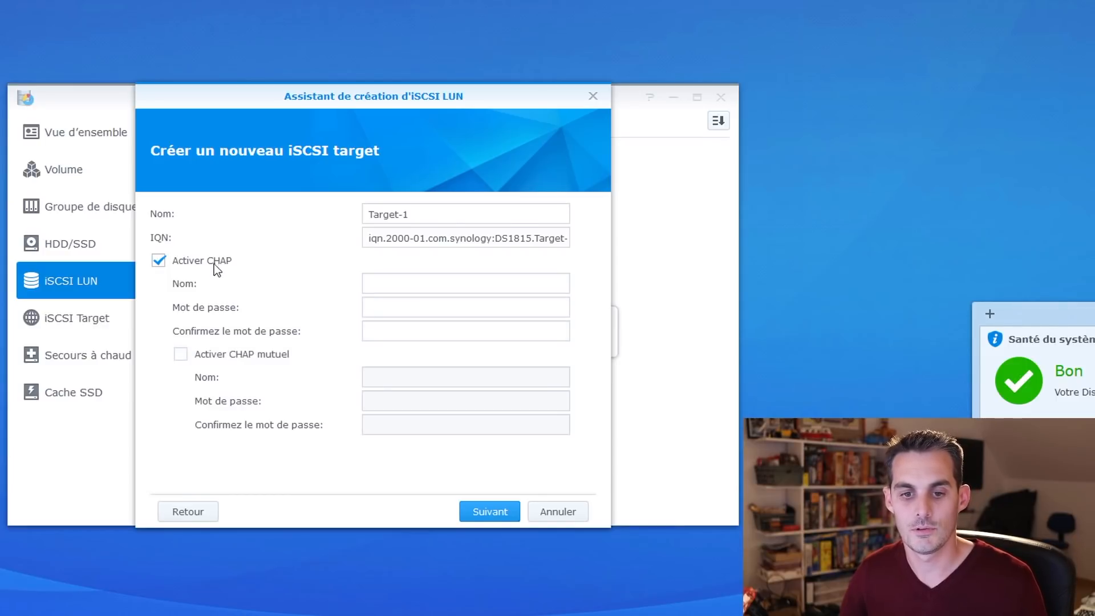
{"action": "left_click", "coordinate": [177, 261]}
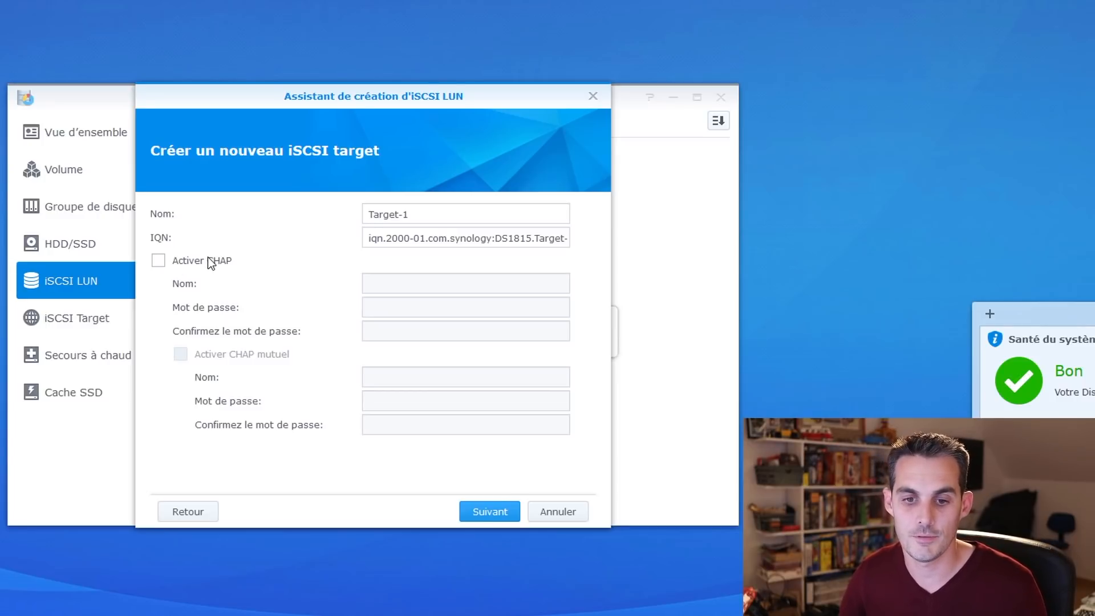
{"action": "left_click", "coordinate": [430, 215]}
{"action": "left_click_drag", "start_coordinate": [430, 215], "coordinate": [274, 243]}
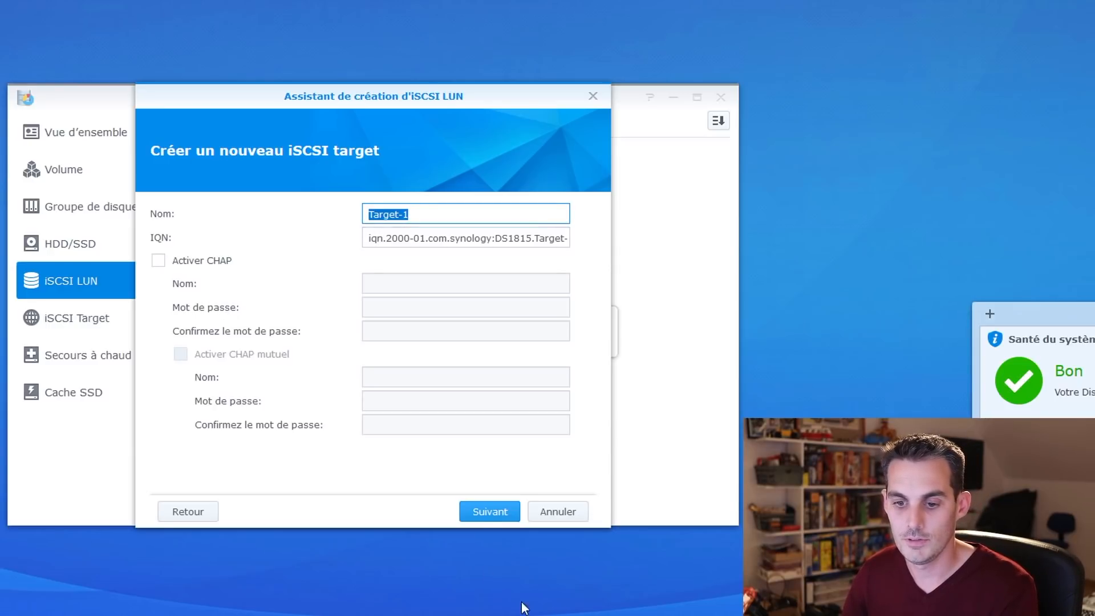
{"action": "left_click", "coordinate": [492, 516]}
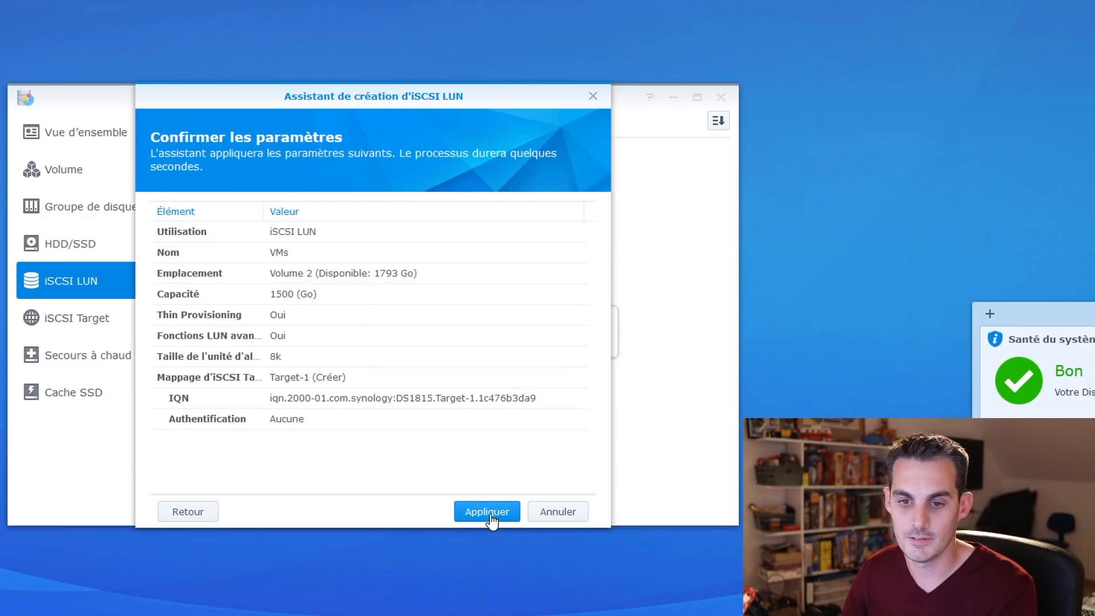
{"action": "left_click", "coordinate": [490, 516]}
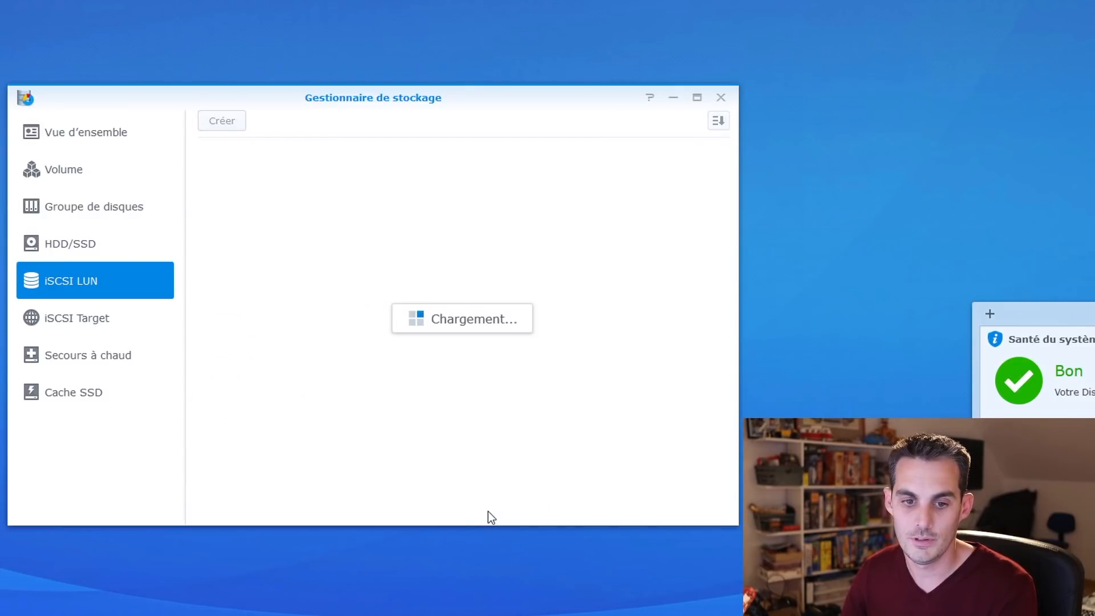
Copy the Target-1 IQN and return to the ESXi host client tab.
{"action": "left_click", "coordinate": [102, 320]}
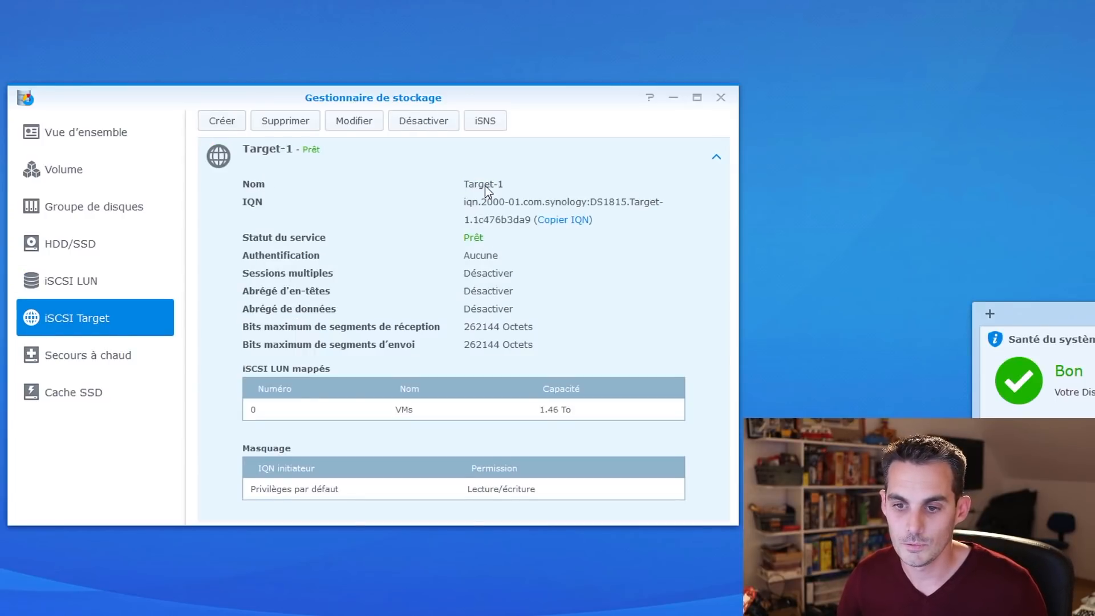
{"action": "left_click", "coordinate": [556, 222]}
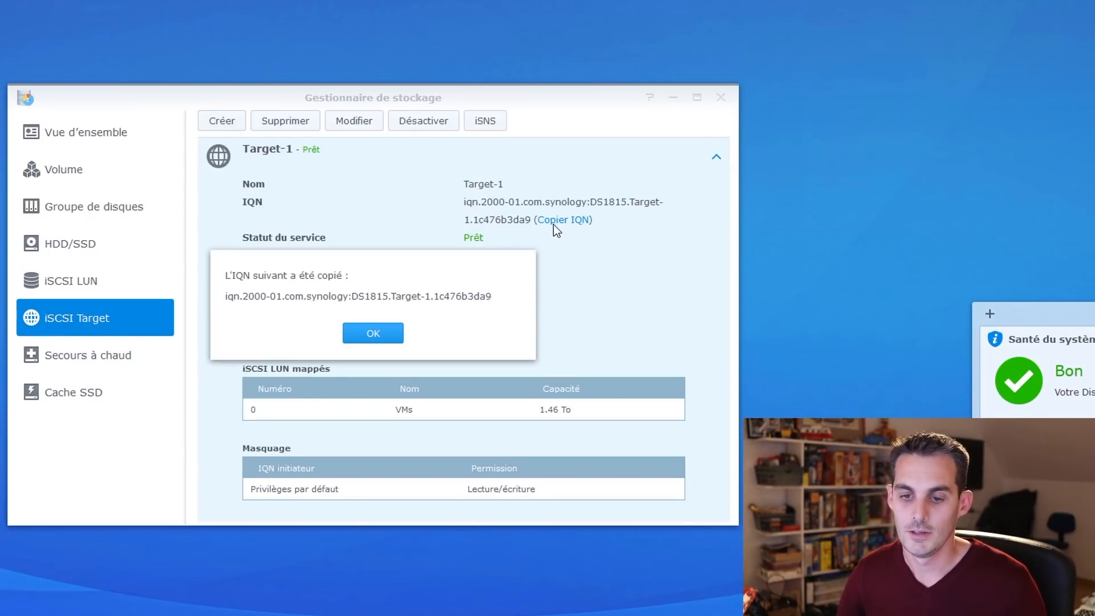
{"action": "left_click", "coordinate": [392, 332]}
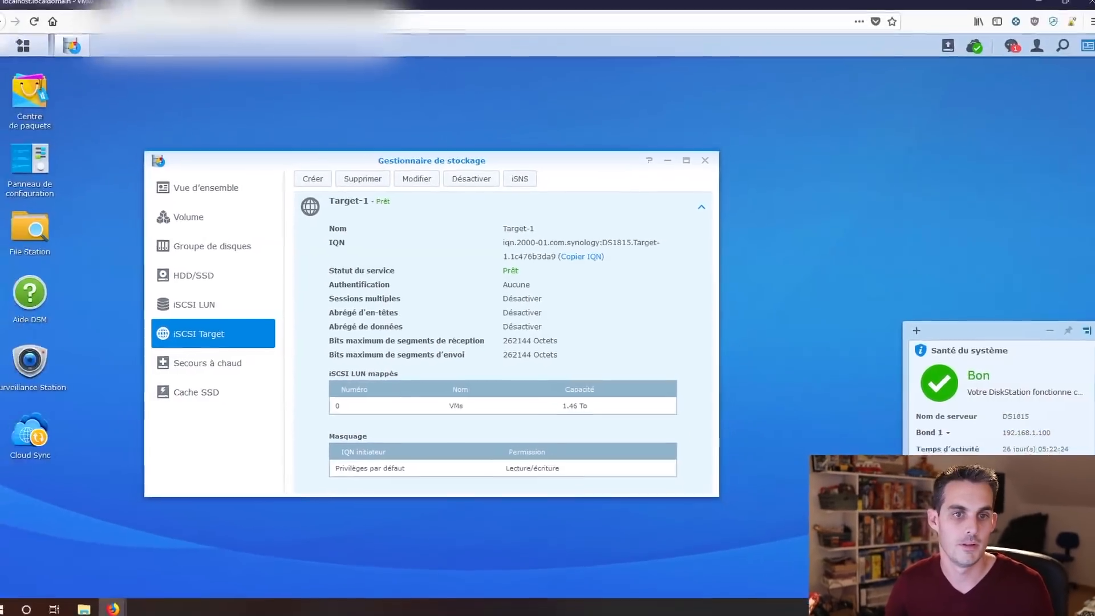
{"action": "left_click", "coordinate": [93, 10]}
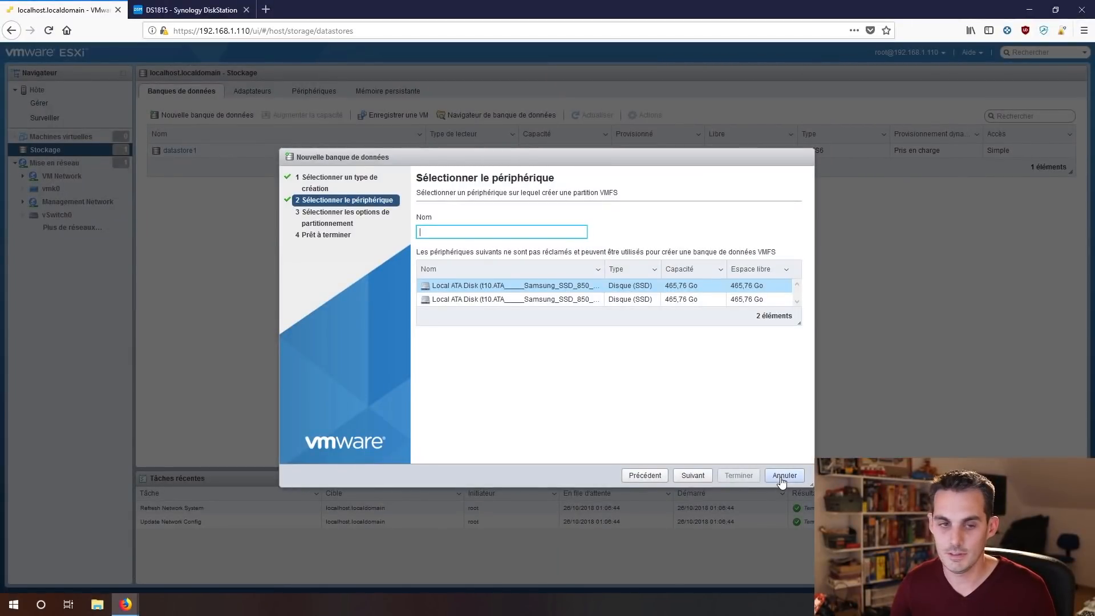
Cancel the datastore wizard and show the host's storage adapters.
{"action": "left_click", "coordinate": [784, 475]}
{"action": "left_click", "coordinate": [55, 162]}
{"action": "left_click", "coordinate": [45, 150]}
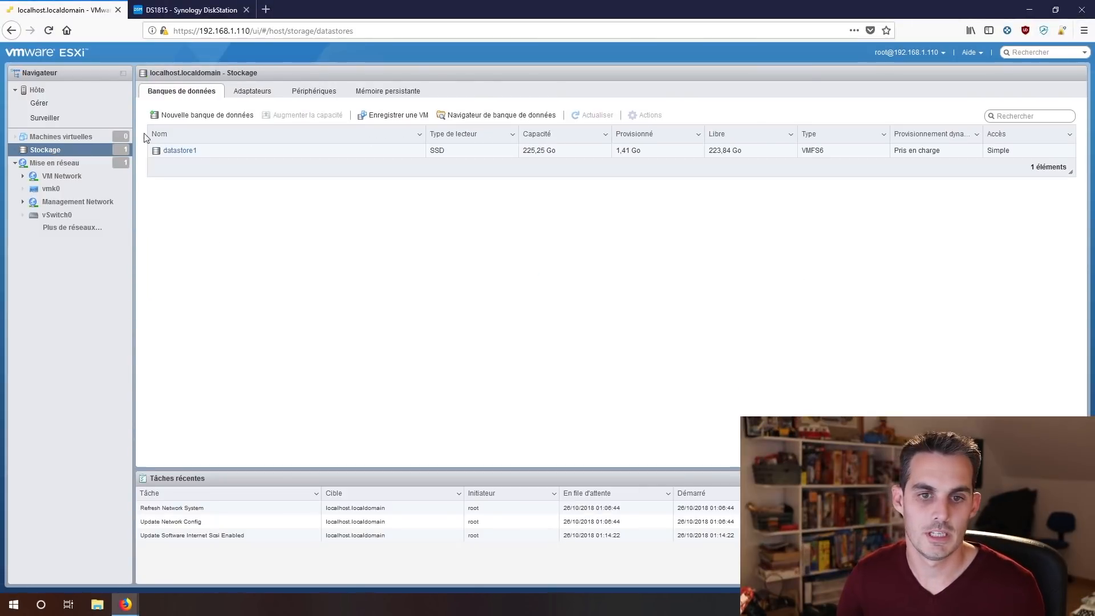
{"action": "left_click", "coordinate": [246, 93]}
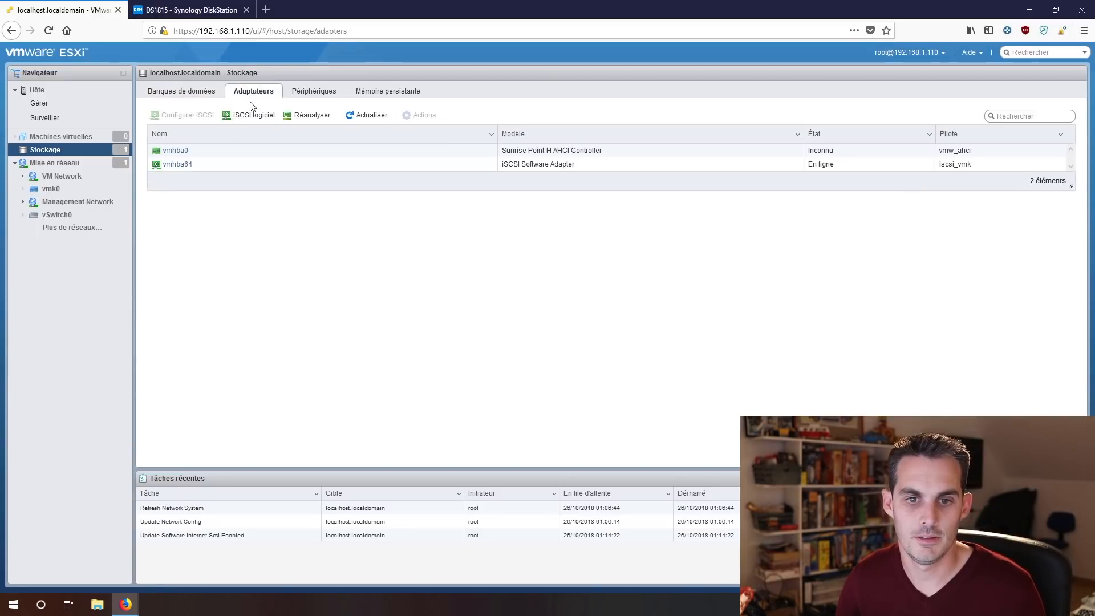
Add dynamic iSCSI discovery target 192.168.1.100 to the software iSCSI adapter.
{"action": "left_click", "coordinate": [246, 117]}
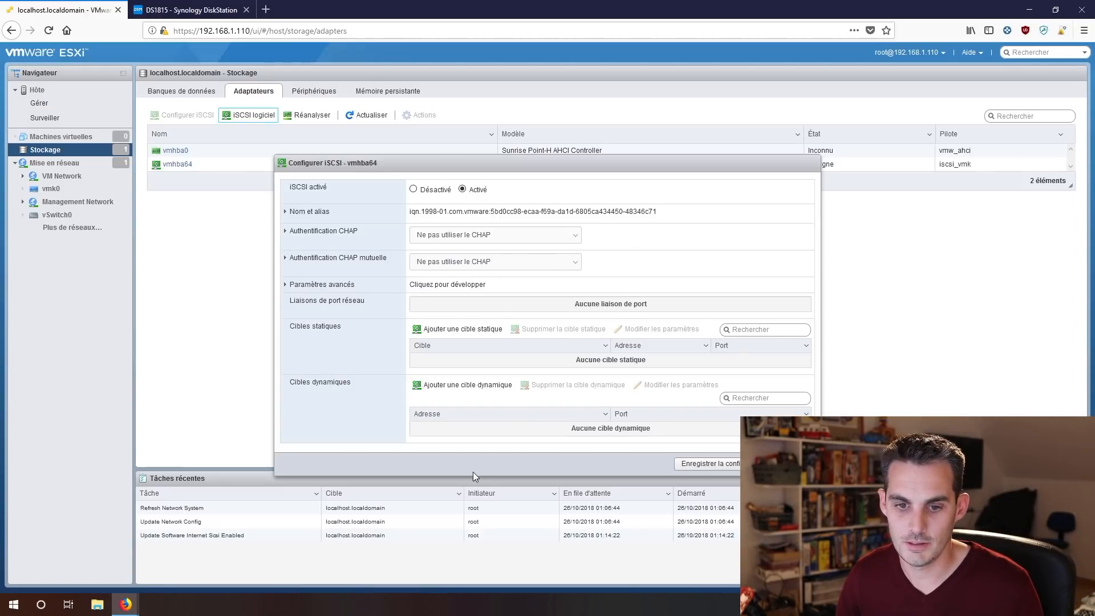
{"action": "left_click", "coordinate": [450, 393]}
{"action": "left_click", "coordinate": [455, 431]}
{"action": "type", "text": "192.168.1.100"}
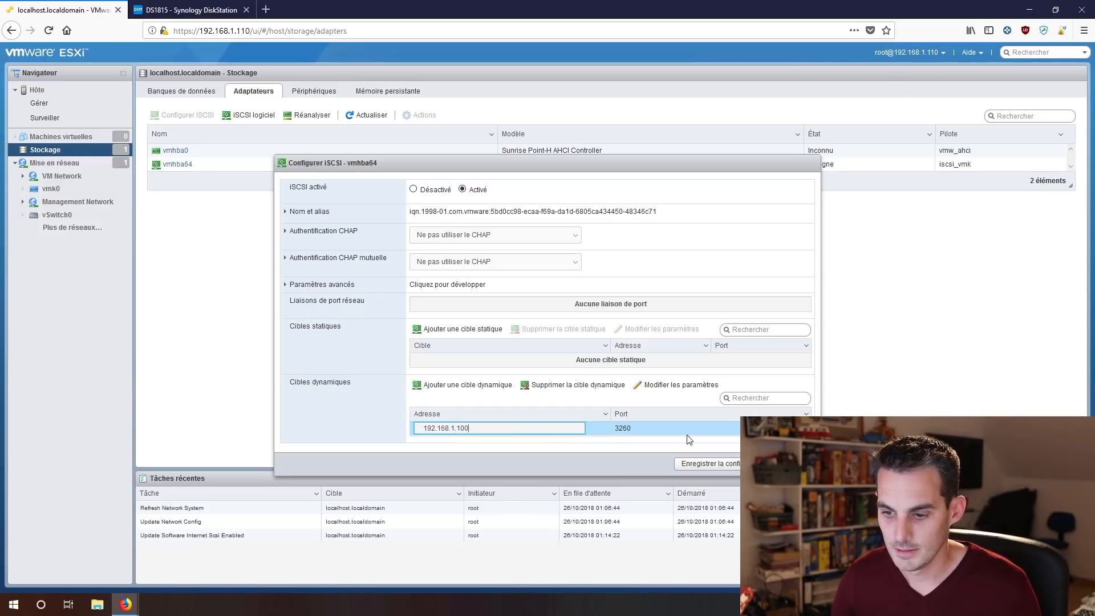
{"action": "left_click", "coordinate": [707, 467]}
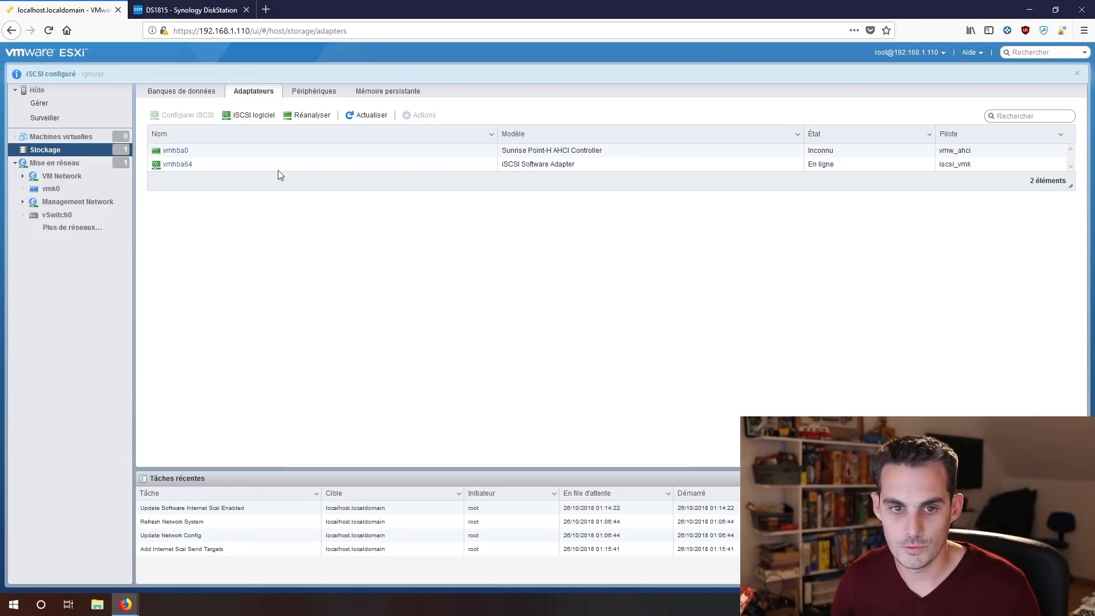
Verify vmhba64 discovered the Synology static targets, then go to the datastore list.
{"action": "left_click", "coordinate": [184, 165]}
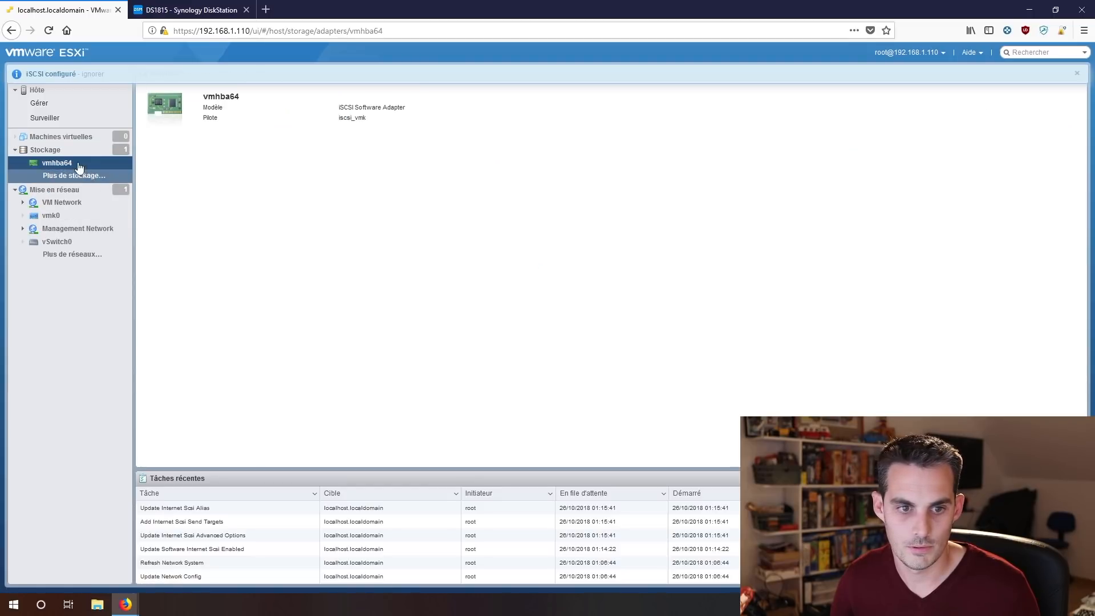
{"action": "left_click", "coordinate": [84, 173]}
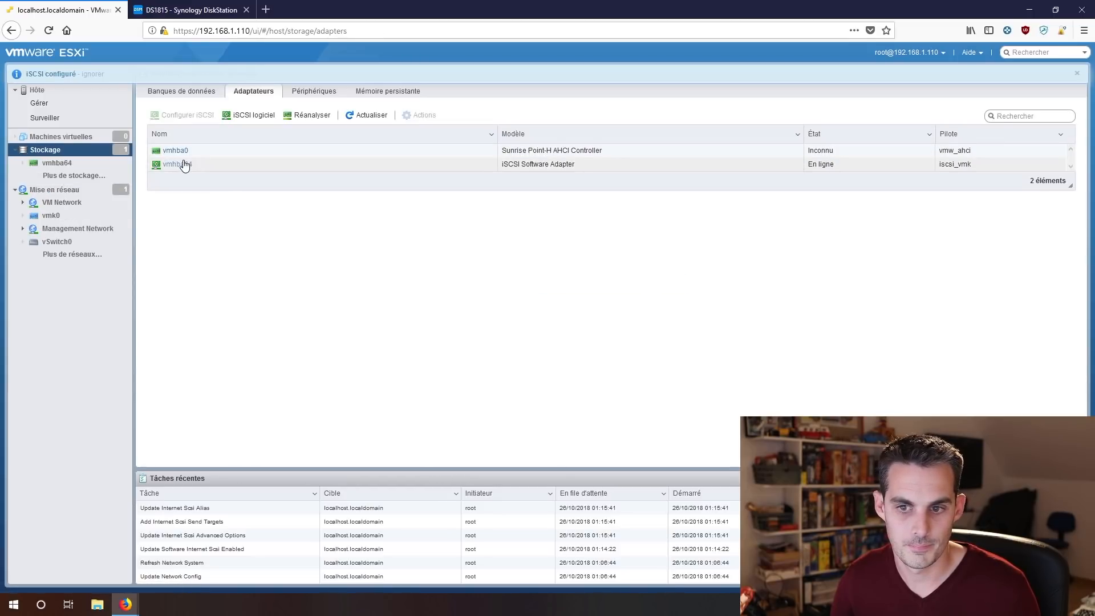
{"action": "left_click", "coordinate": [251, 115]}
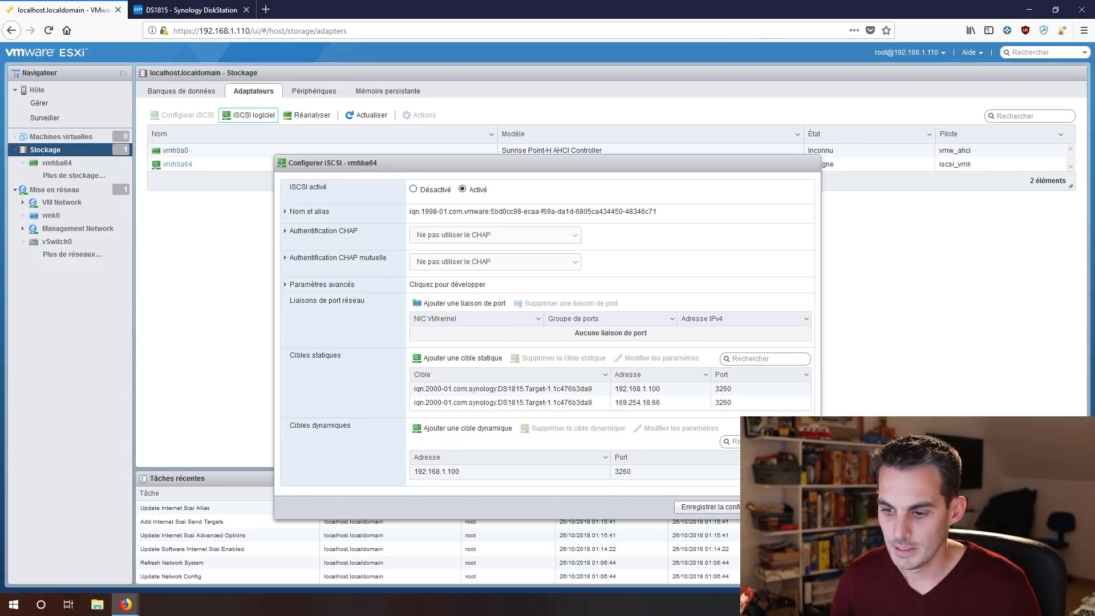
{"action": "left_click", "coordinate": [796, 507]}
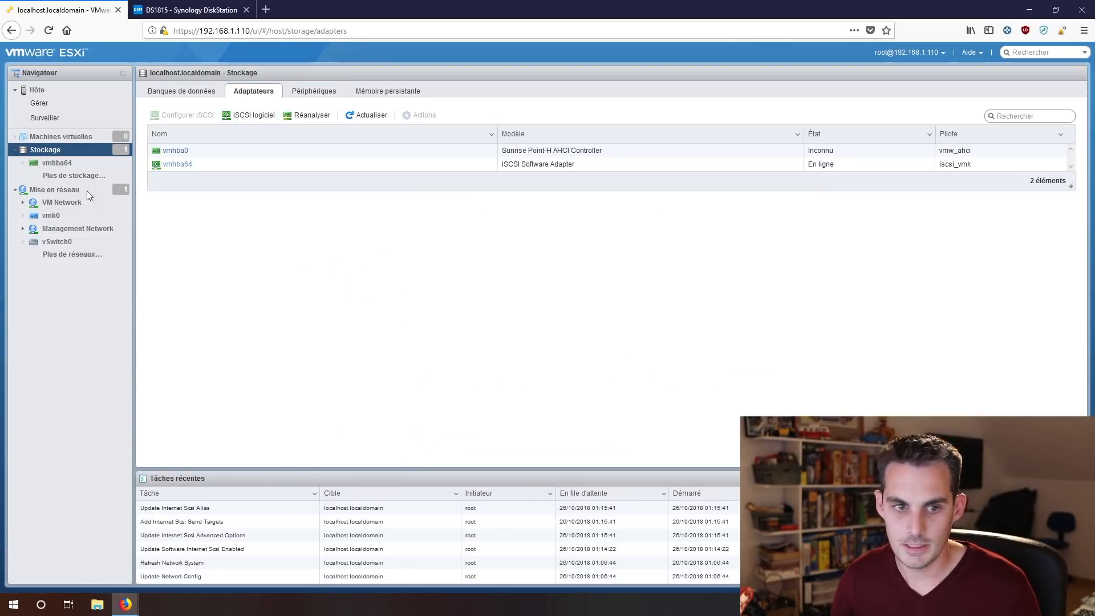
{"action": "left_click", "coordinate": [183, 93]}
Start a VMFS datastore on the Synology iSCSI disk and name it VMs_LUN.
{"action": "left_click", "coordinate": [199, 116]}
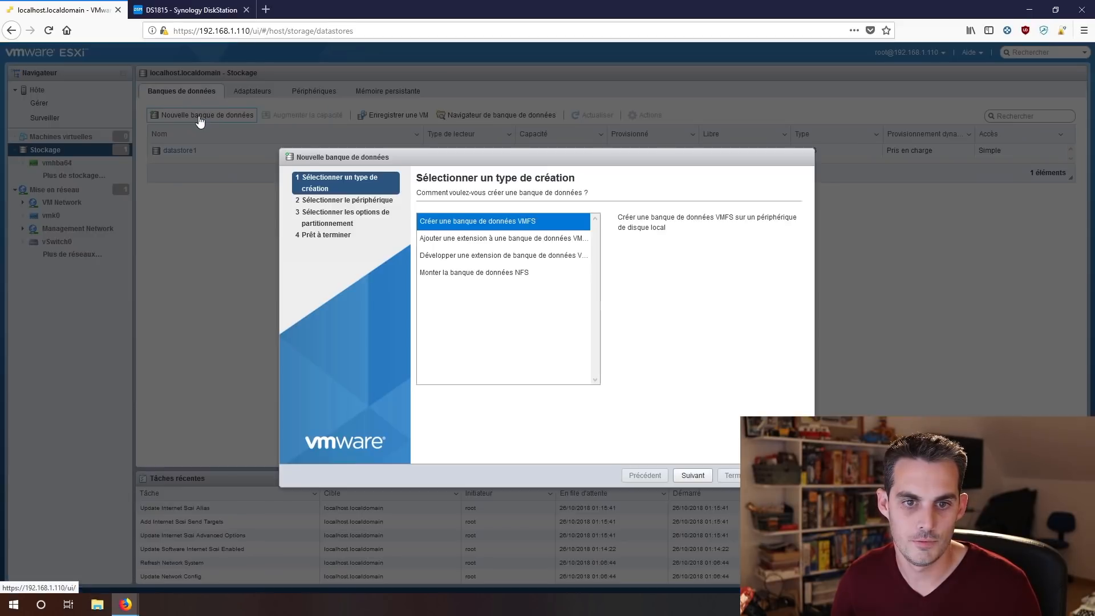
{"action": "left_click", "coordinate": [693, 476]}
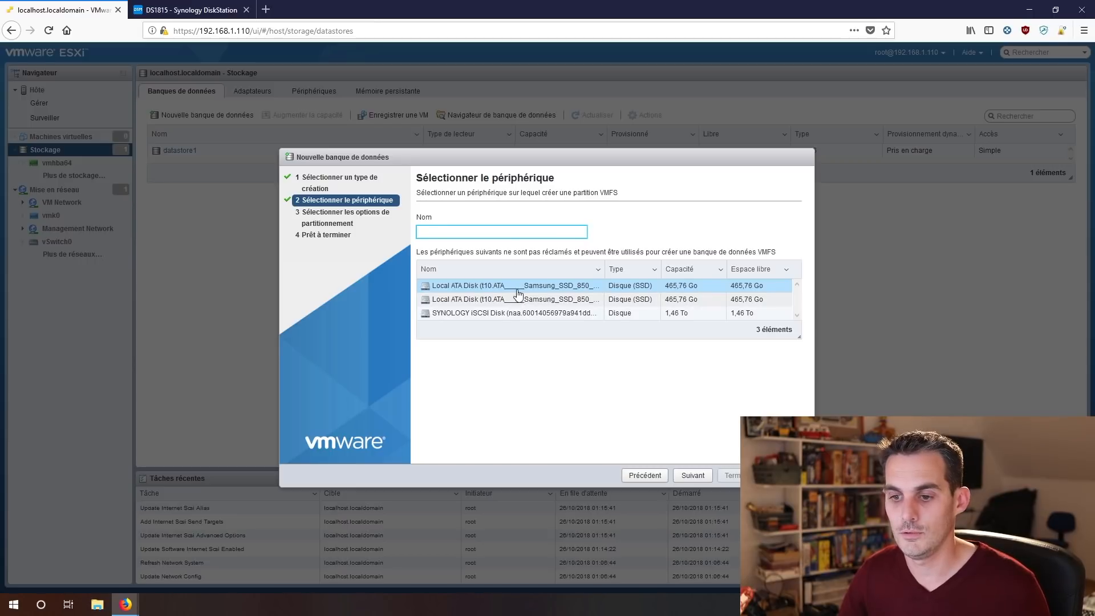
{"action": "left_click", "coordinate": [516, 314]}
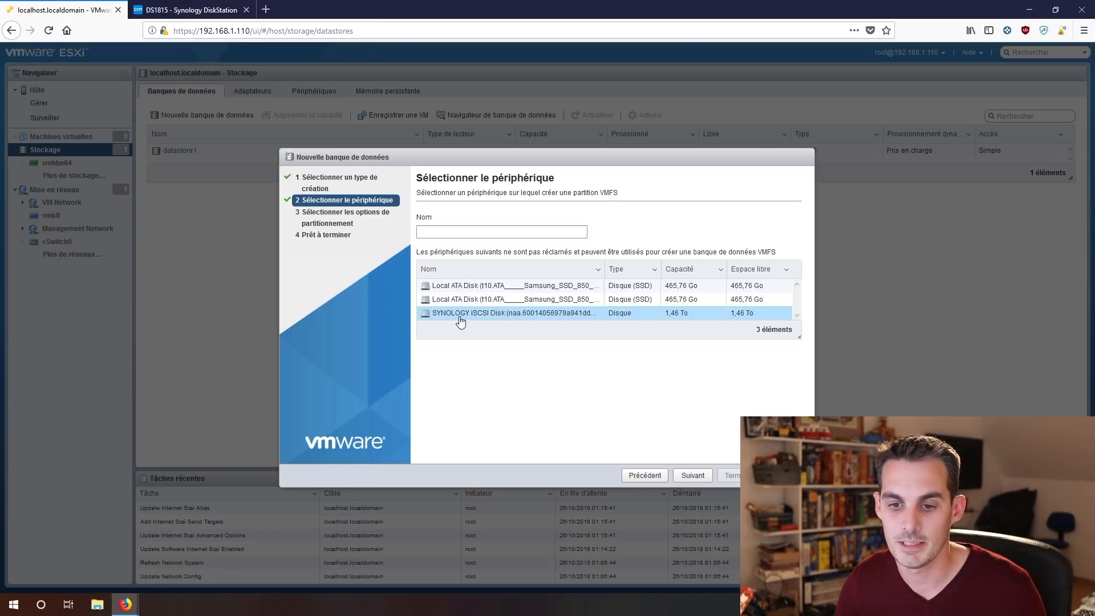
{"action": "left_click", "coordinate": [432, 232]}
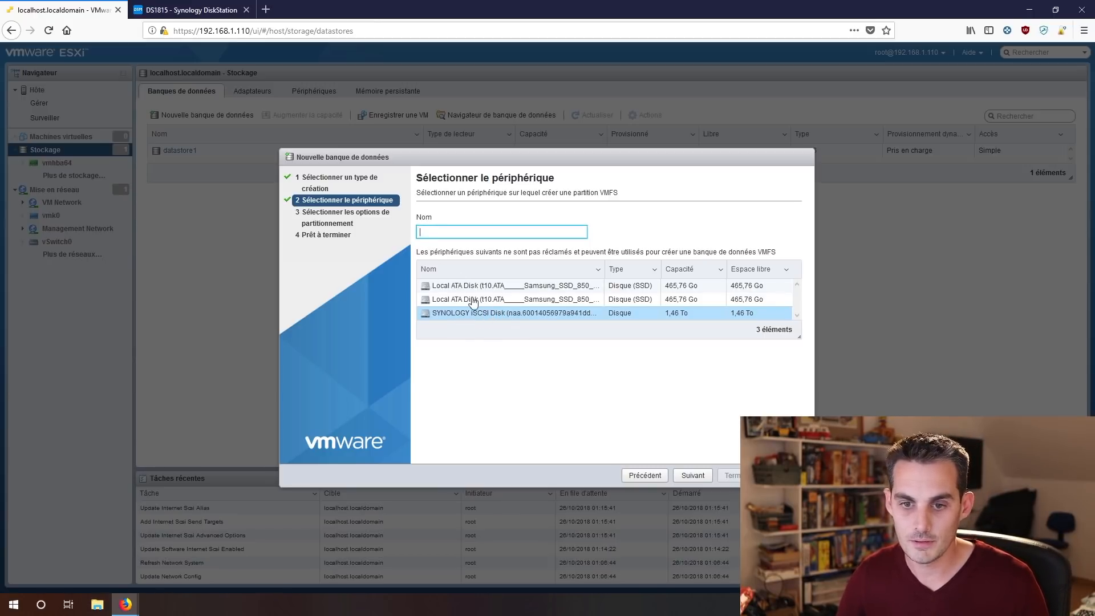
{"action": "left_click", "coordinate": [489, 318]}
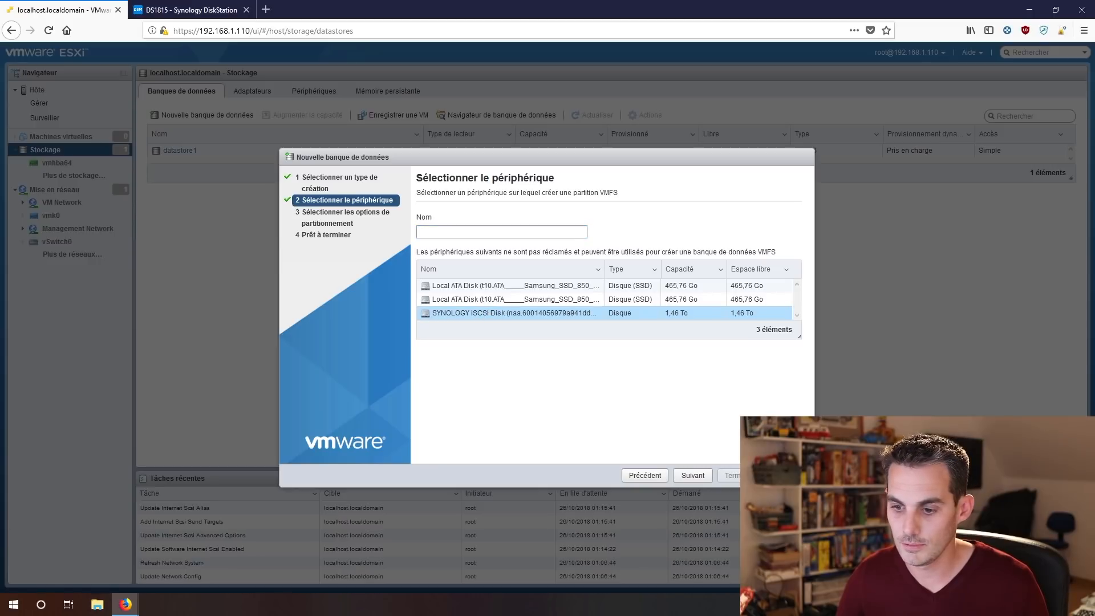
{"action": "left_click", "coordinate": [693, 477]}
{"action": "left_click", "coordinate": [457, 227]}
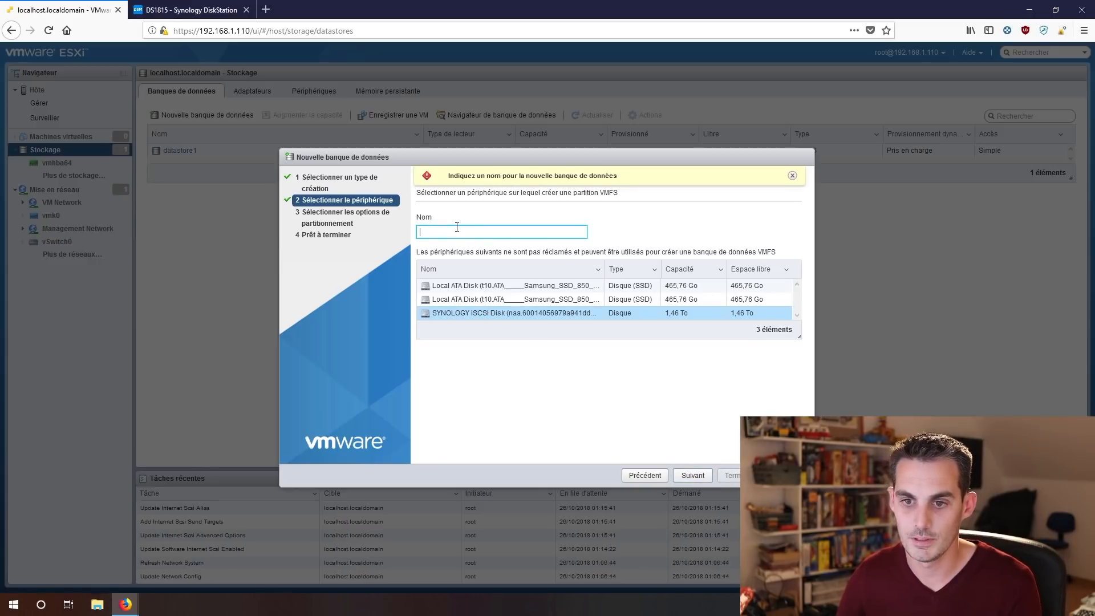
{"action": "type", "text": "VMs_"}
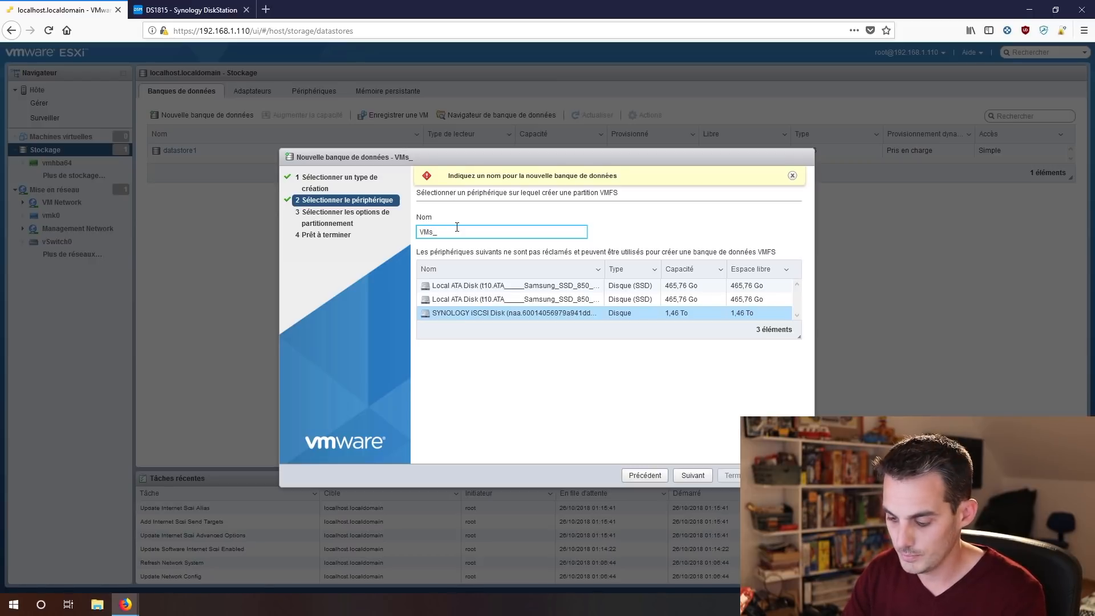
{"action": "type", "text": "LUN"}
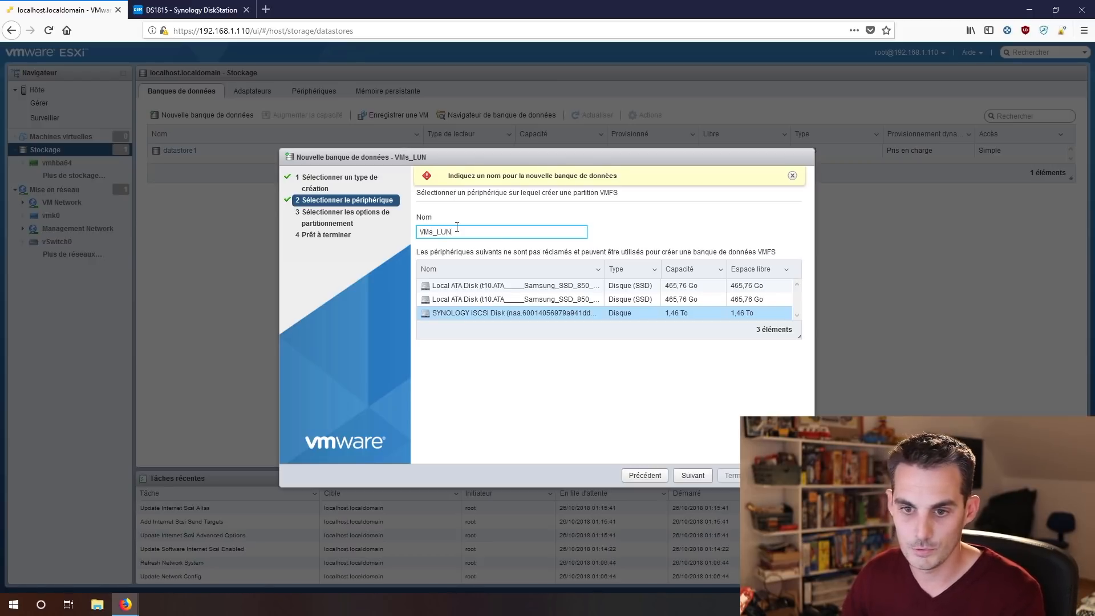
{"action": "left_click", "coordinate": [696, 477]}
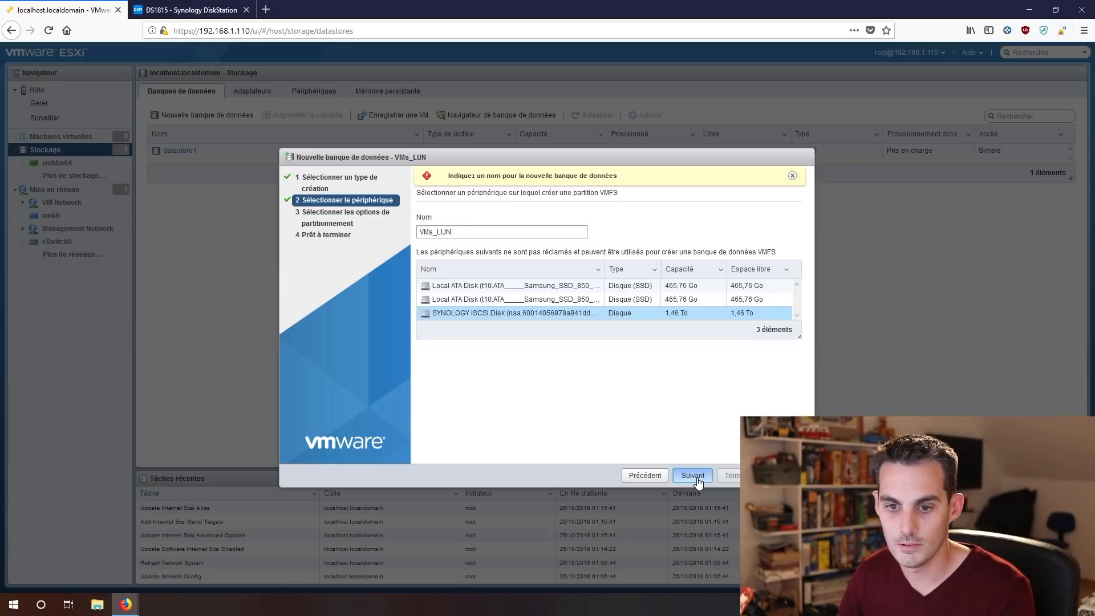
Use the whole disk with VMFS 6 as the partitioning layout.
{"action": "left_click", "coordinate": [697, 478]}
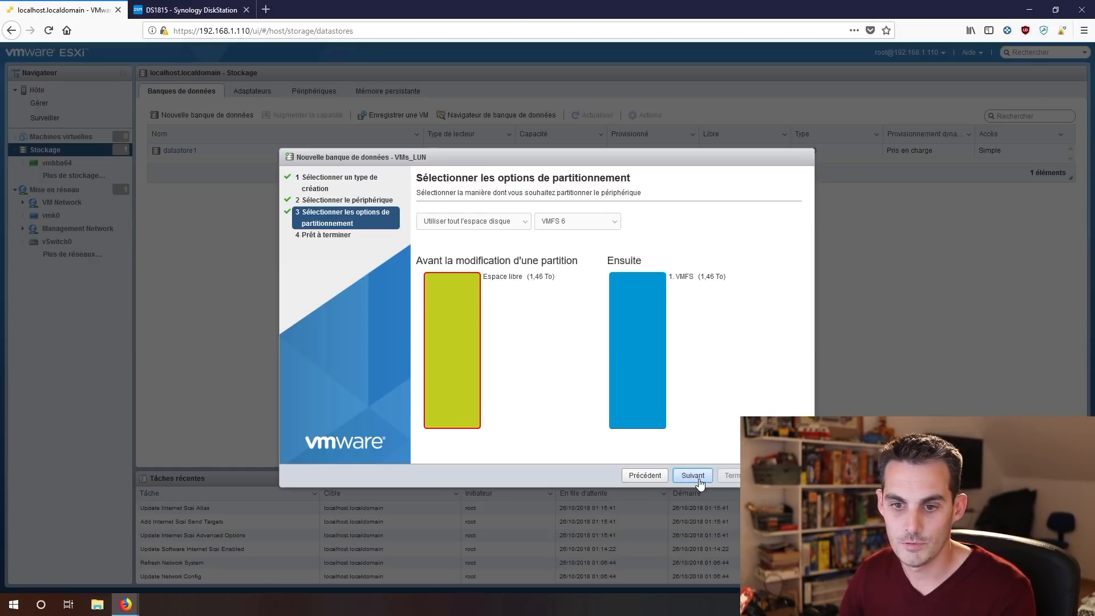
{"action": "left_click", "coordinate": [510, 223]}
{"action": "left_click", "coordinate": [488, 250]}
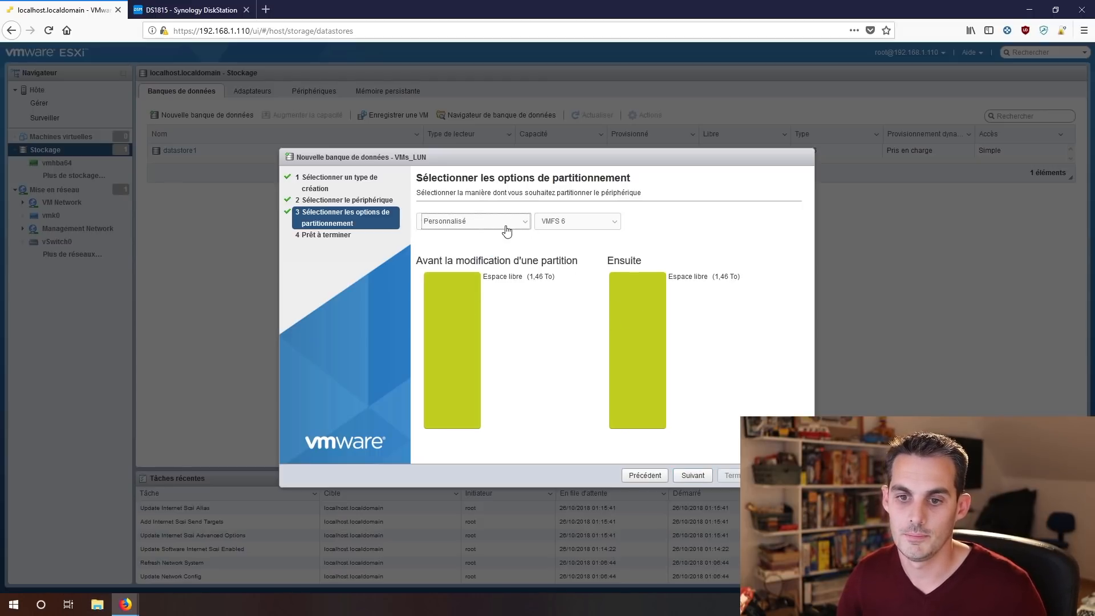
{"action": "left_click", "coordinate": [461, 321]}
{"action": "mouse_move", "coordinate": [443, 240]}
{"action": "left_mouse_down"}
{"action": "mouse_move", "coordinate": [486, 251]}
{"action": "mouse_move", "coordinate": [456, 242]}
{"action": "left_mouse_up"}
{"action": "left_click", "coordinate": [468, 222]}
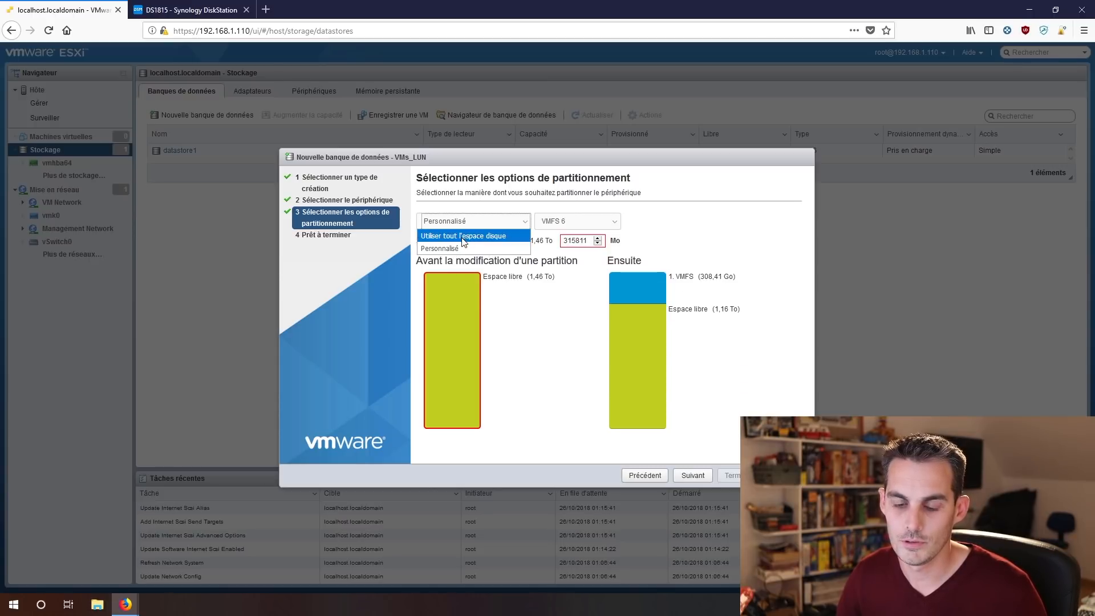
{"action": "left_click", "coordinate": [463, 237]}
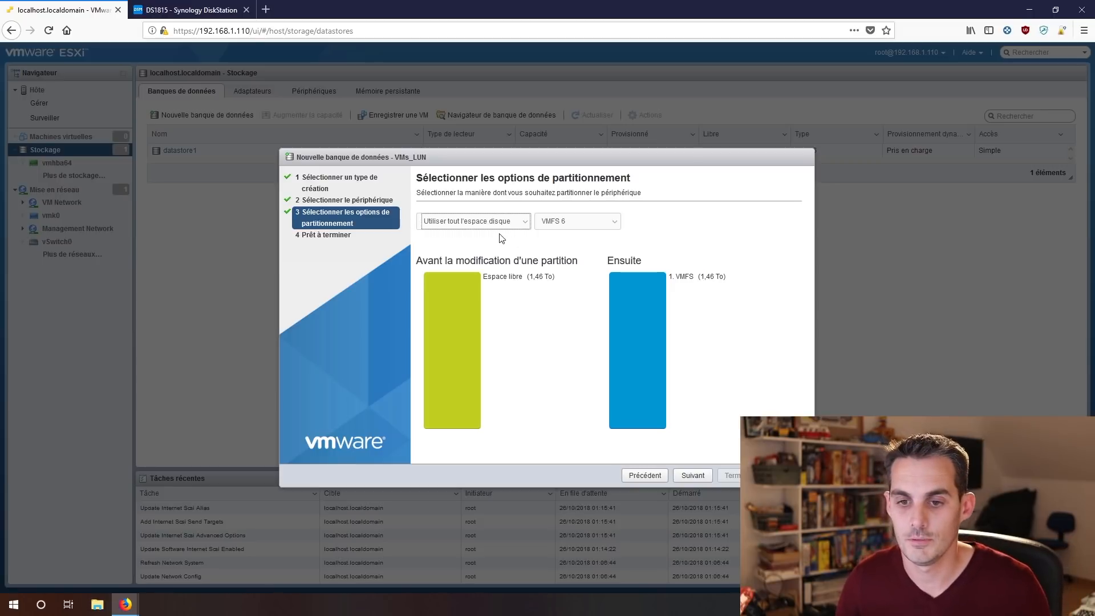
{"action": "left_click", "coordinate": [578, 222]}
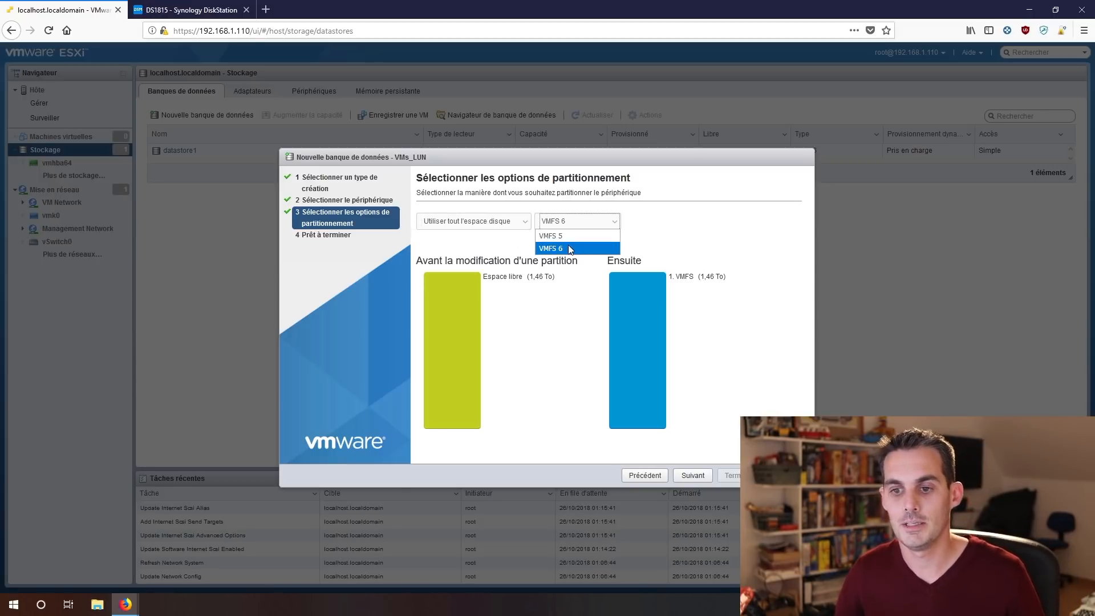
{"action": "left_click", "coordinate": [563, 249]}
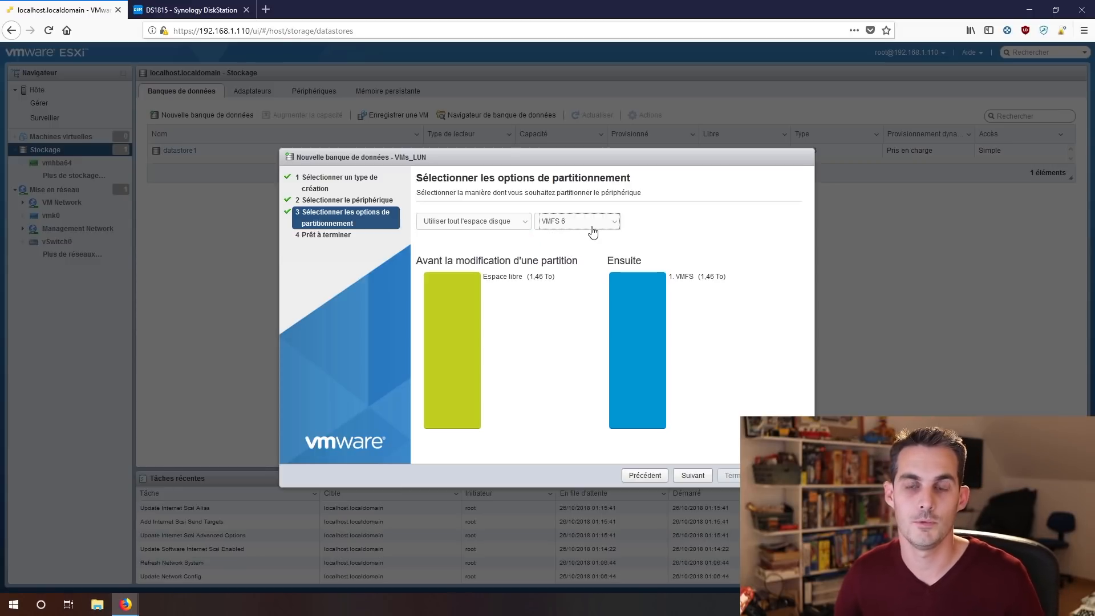
Finish the wizard and confirm erasing the disk to create VMs_LUN.
{"action": "left_click", "coordinate": [701, 478]}
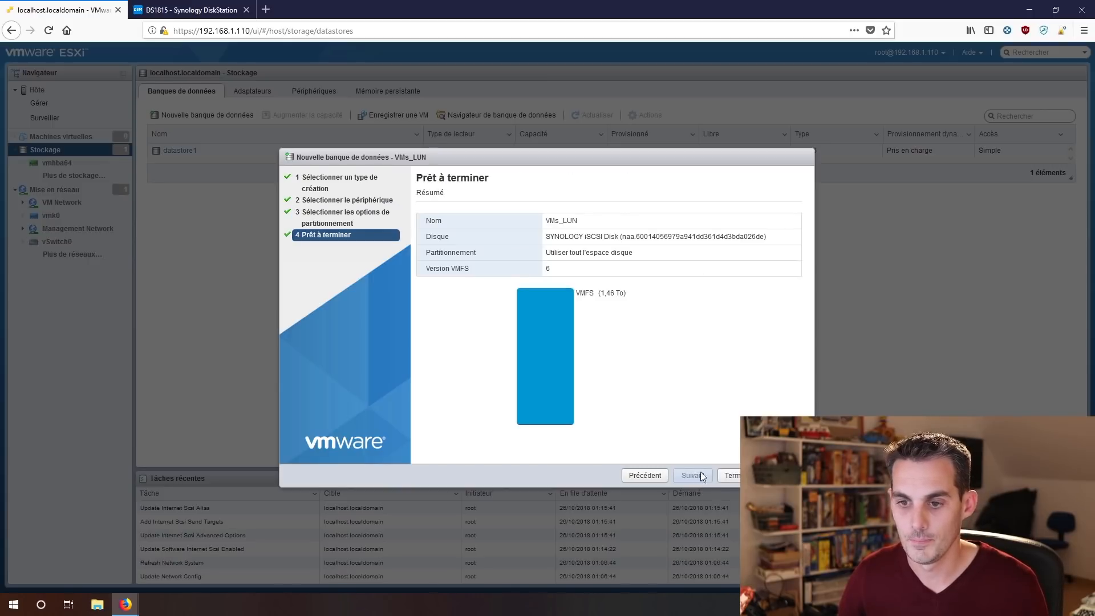
{"action": "left_click", "coordinate": [734, 477]}
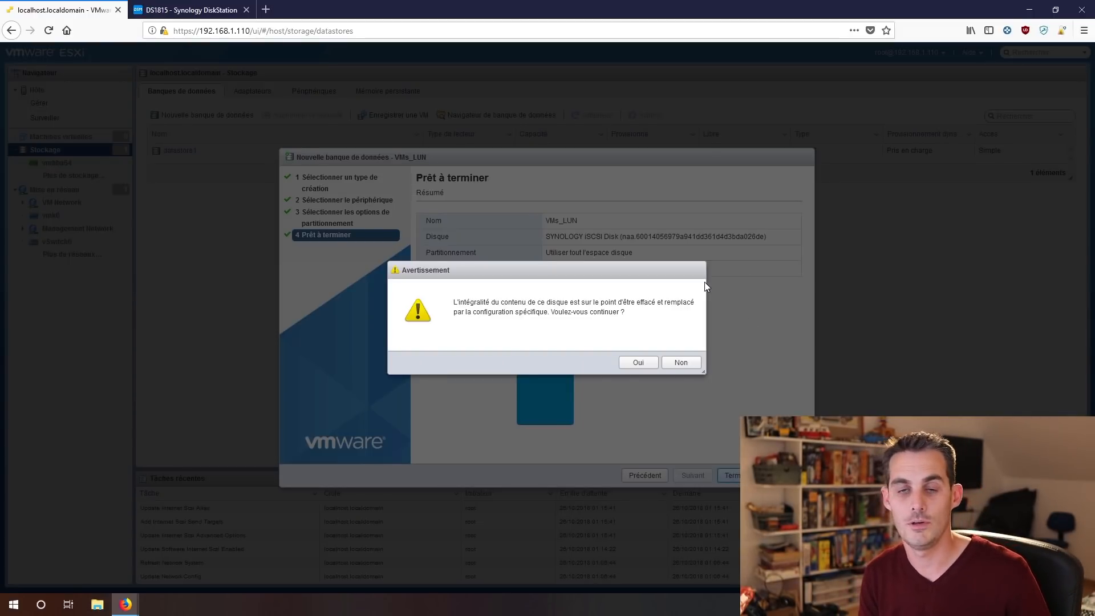
{"action": "left_click", "coordinate": [640, 365]}
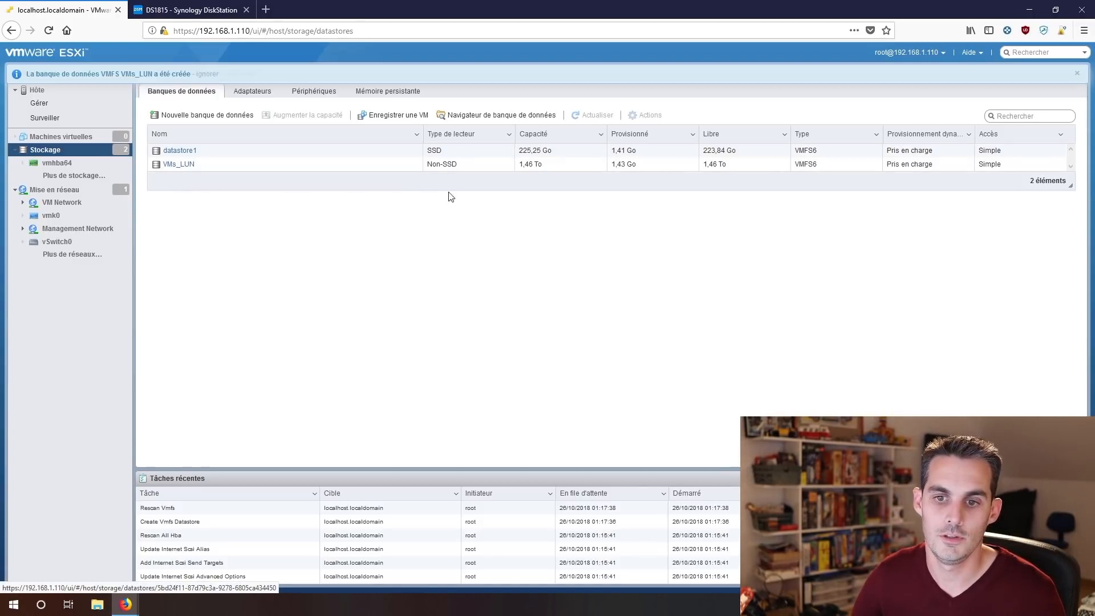
Check VMs_LUN is Non-SSD at 1,46 To, then restart the new datastore wizard.
{"action": "left_click_drag", "start_coordinate": [459, 165], "coordinate": [426, 165]}
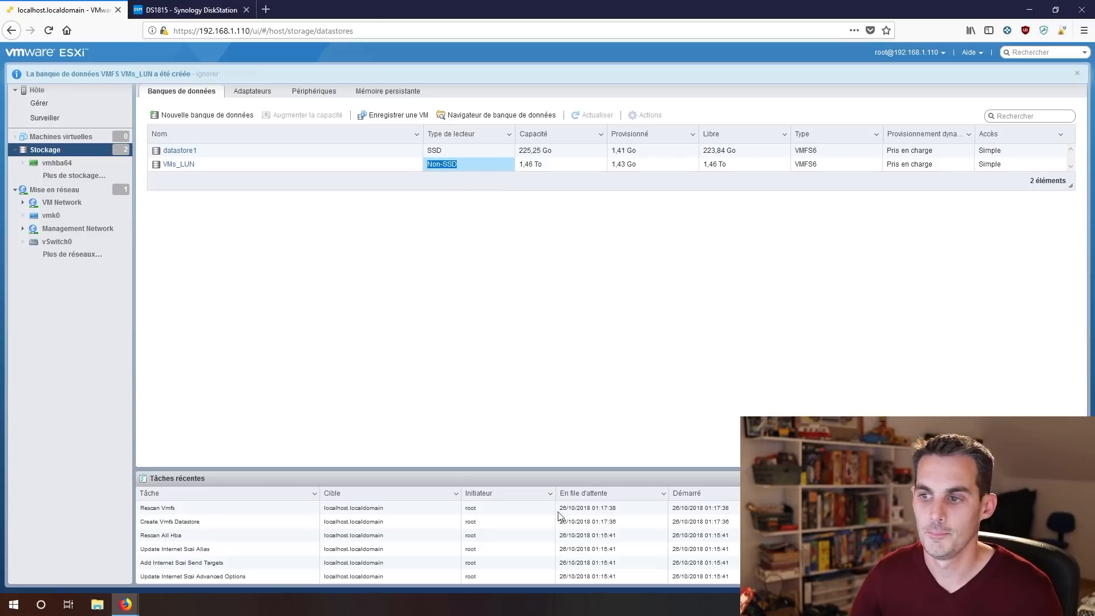
{"action": "left_click_drag", "start_coordinate": [551, 167], "coordinate": [521, 168]}
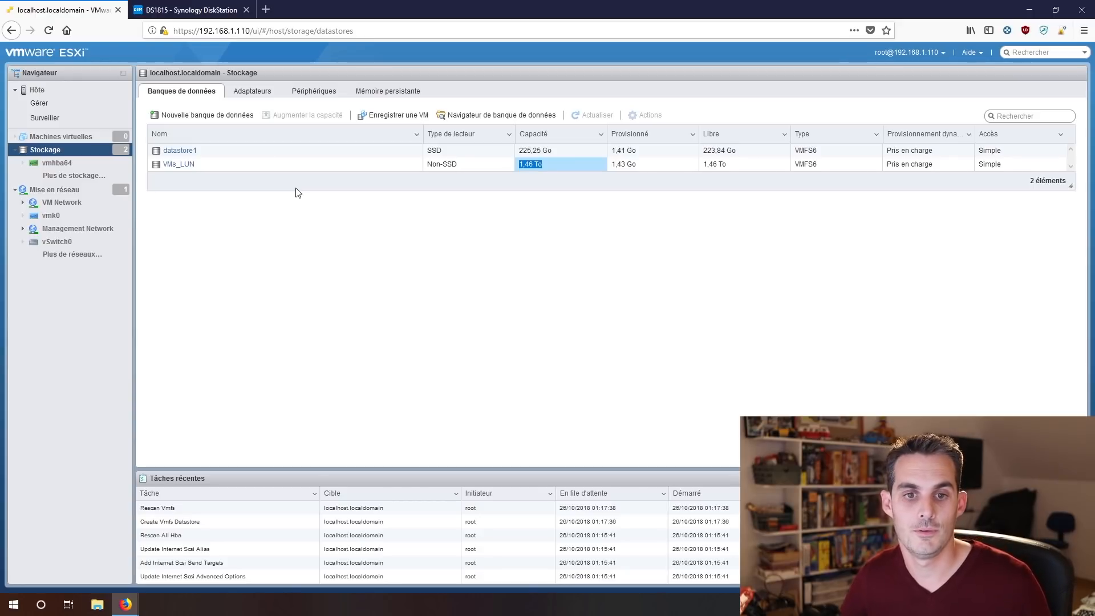
{"action": "left_click", "coordinate": [227, 115]}
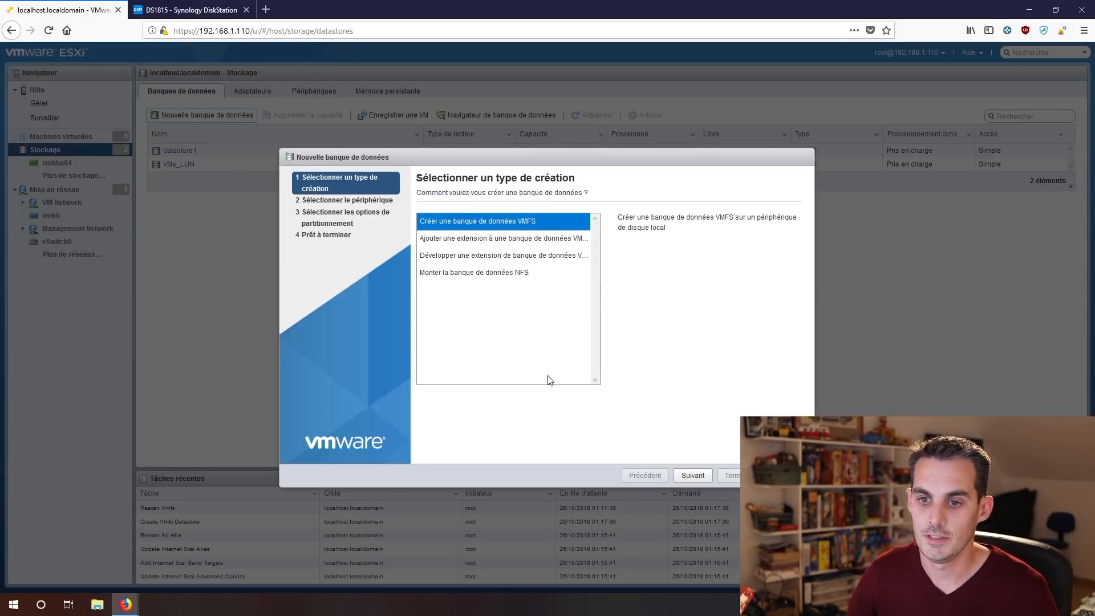
Create VMFS 6 datastore DataStoreSSD on the first Samsung SSD, whole disk, confirming the erase.
{"action": "left_click", "coordinate": [683, 482]}
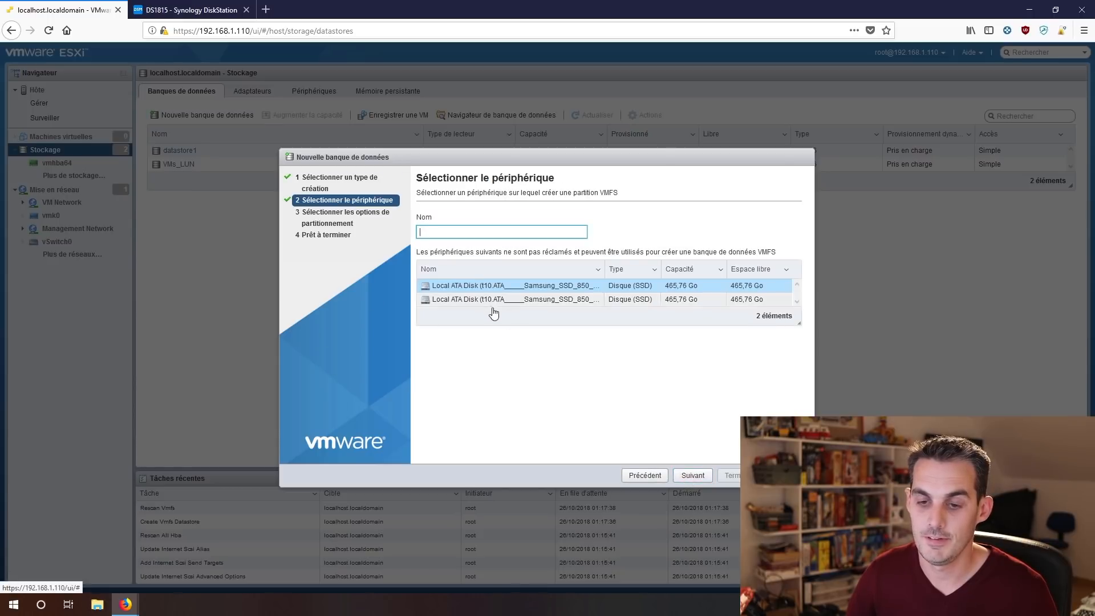
{"action": "left_click", "coordinate": [483, 288]}
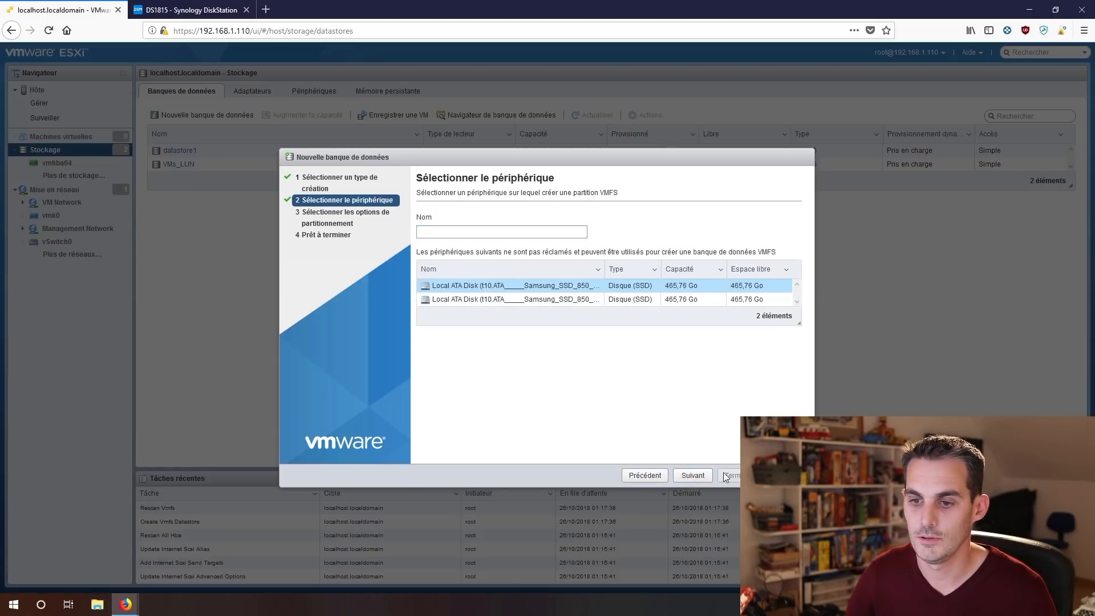
{"action": "left_click", "coordinate": [490, 236]}
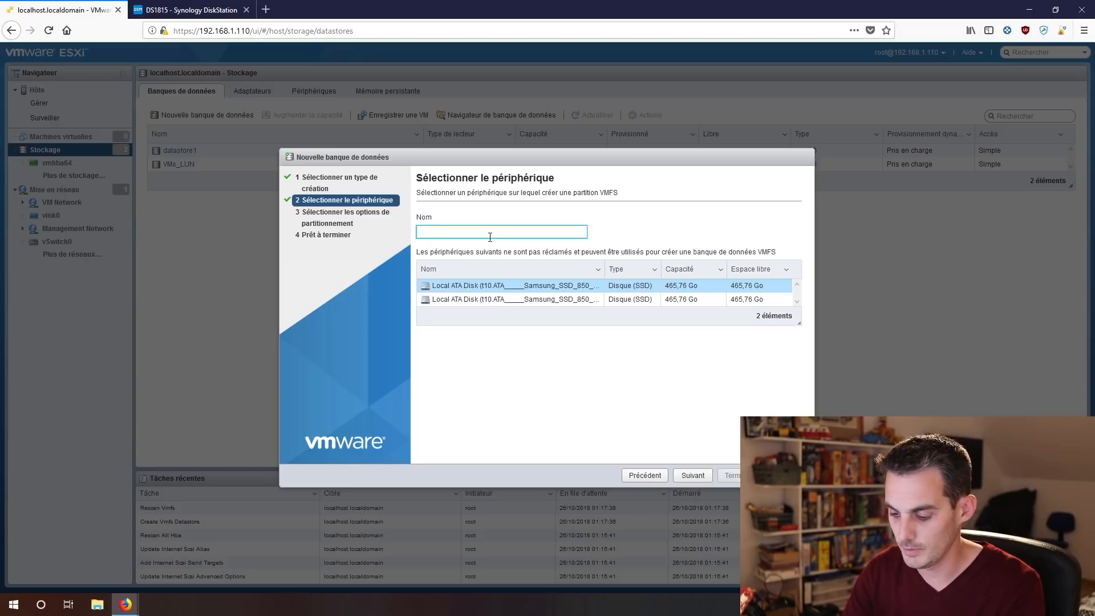
{"action": "type", "text": "DataStore"}
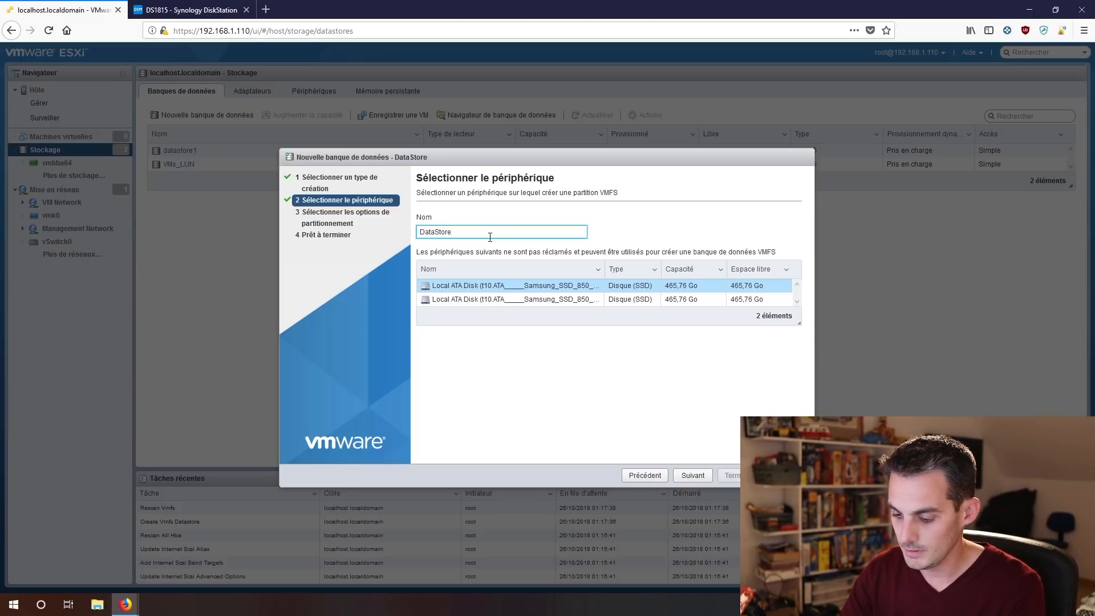
{"action": "type", "text": "SSD"}
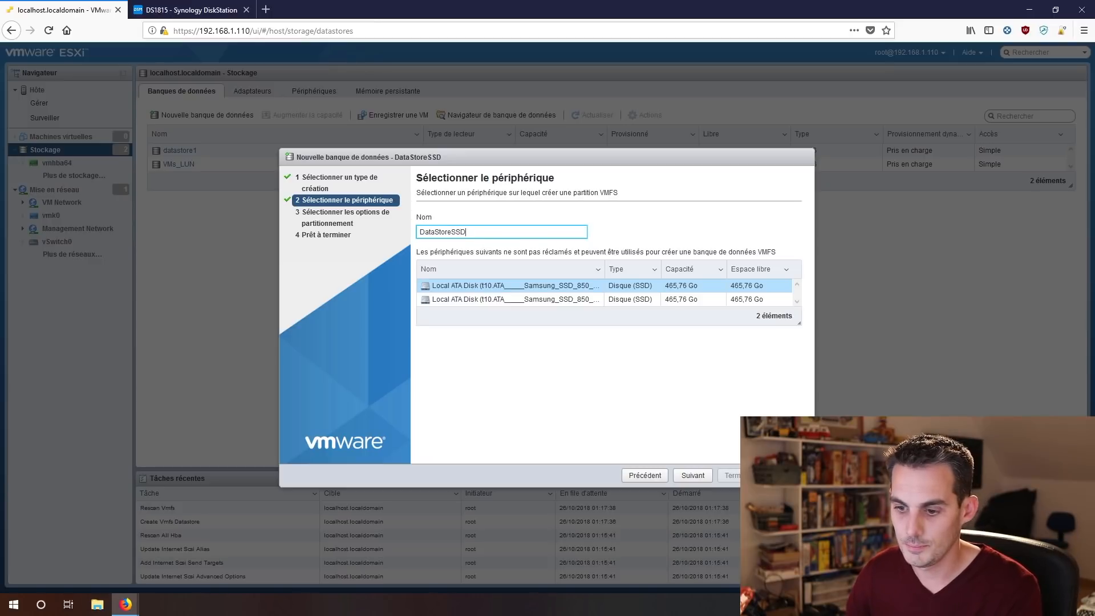
{"action": "left_click", "coordinate": [702, 478]}
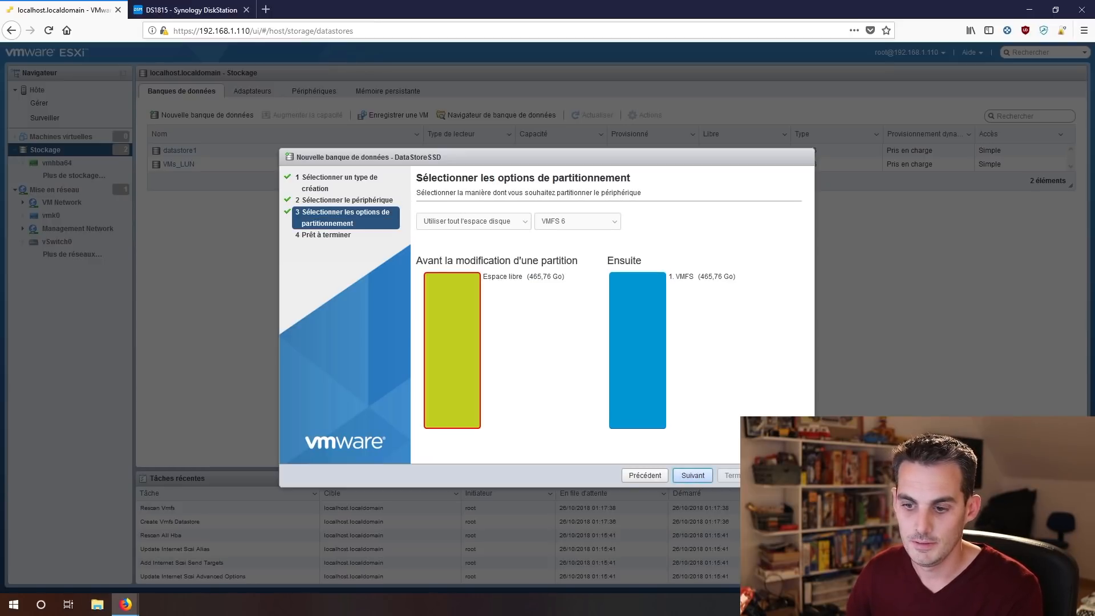
{"action": "left_click", "coordinate": [704, 478]}
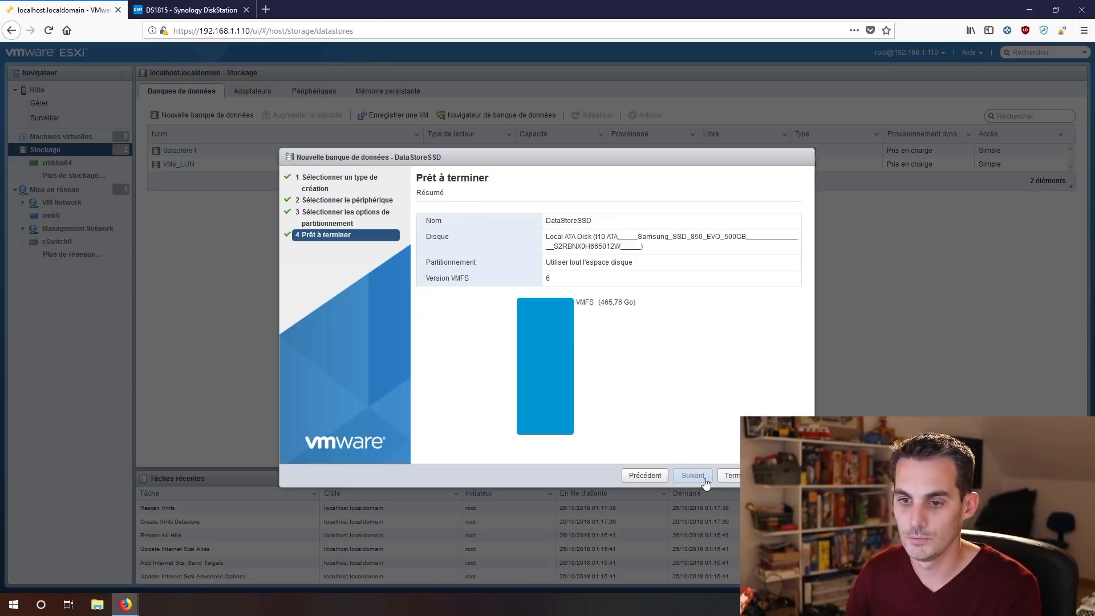
{"action": "left_click", "coordinate": [730, 475]}
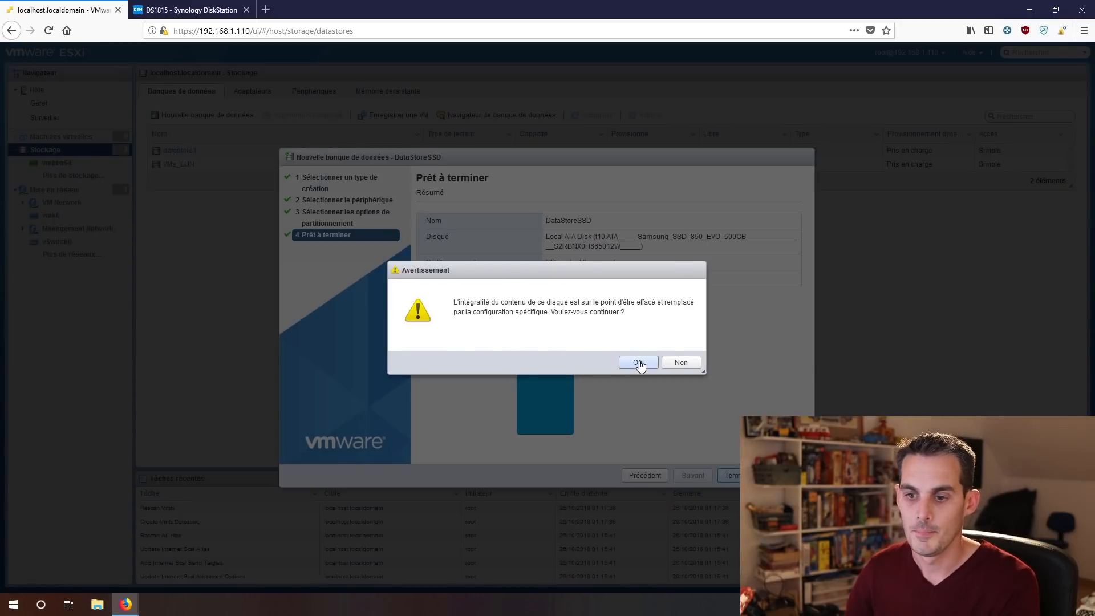
{"action": "left_click", "coordinate": [638, 363]}
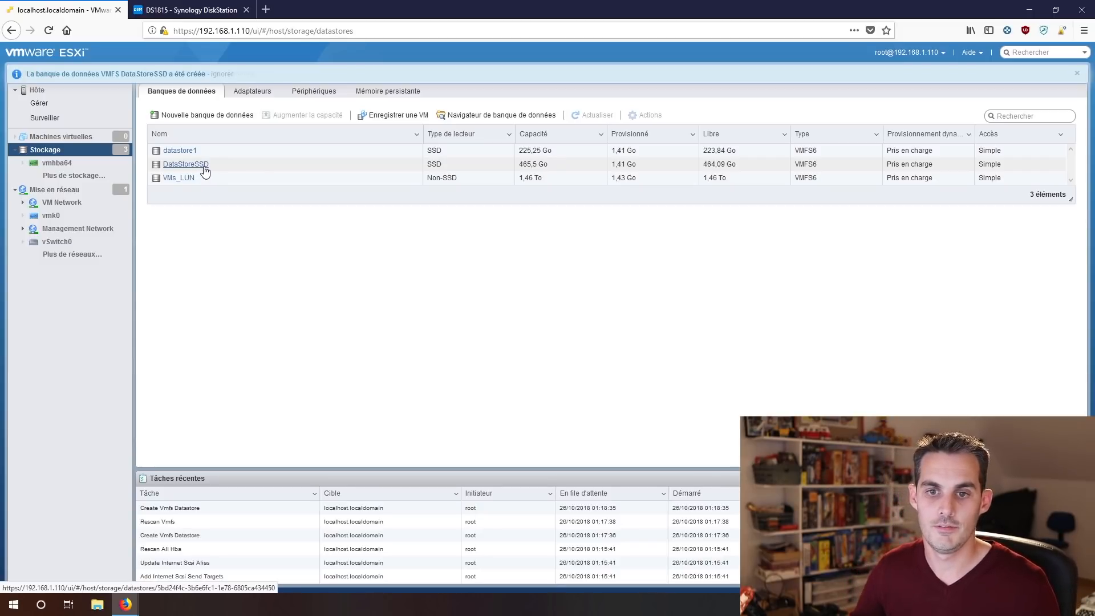
Check DataStoreSSD's 465,5 Go capacity in the datastore list and open its detail page.
{"action": "left_click", "coordinate": [80, 136]}
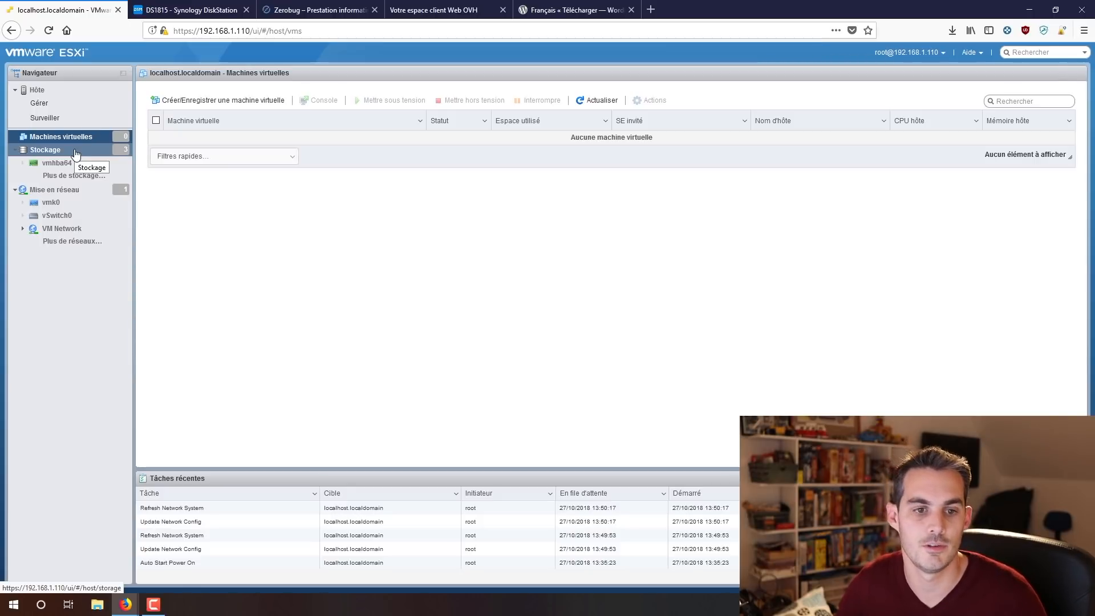
{"action": "left_click", "coordinate": [76, 152]}
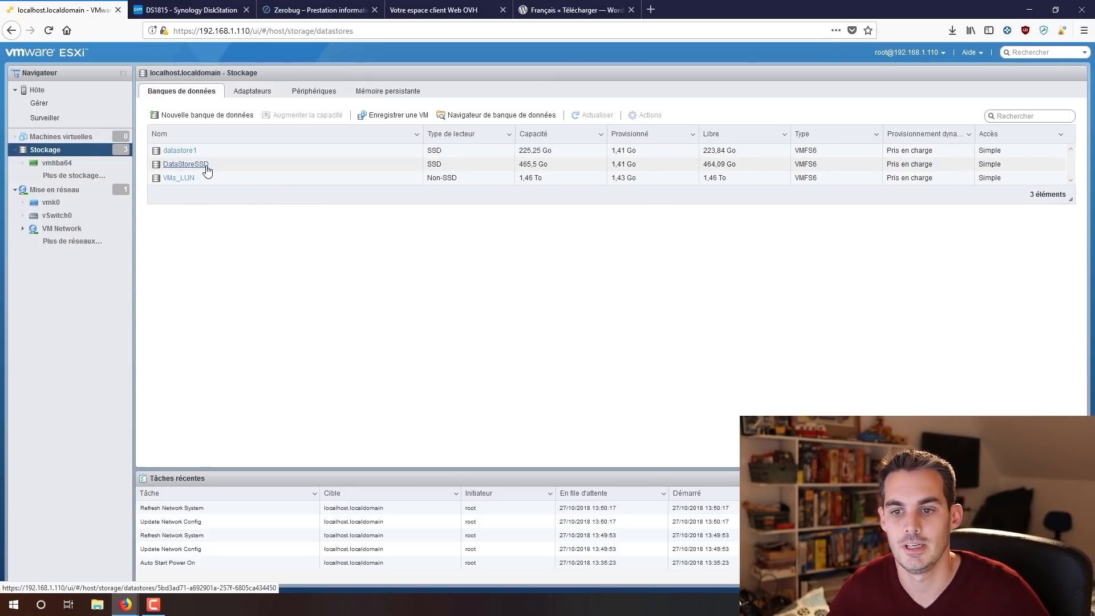
{"action": "left_click_drag", "start_coordinate": [551, 165], "coordinate": [519, 164]}
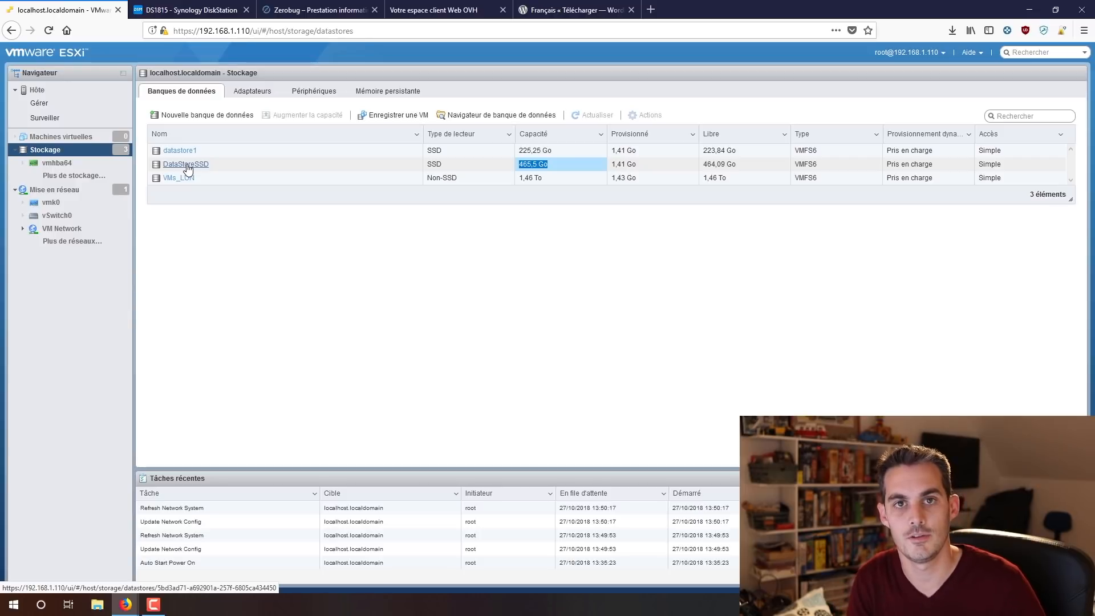
{"action": "left_click", "coordinate": [187, 167]}
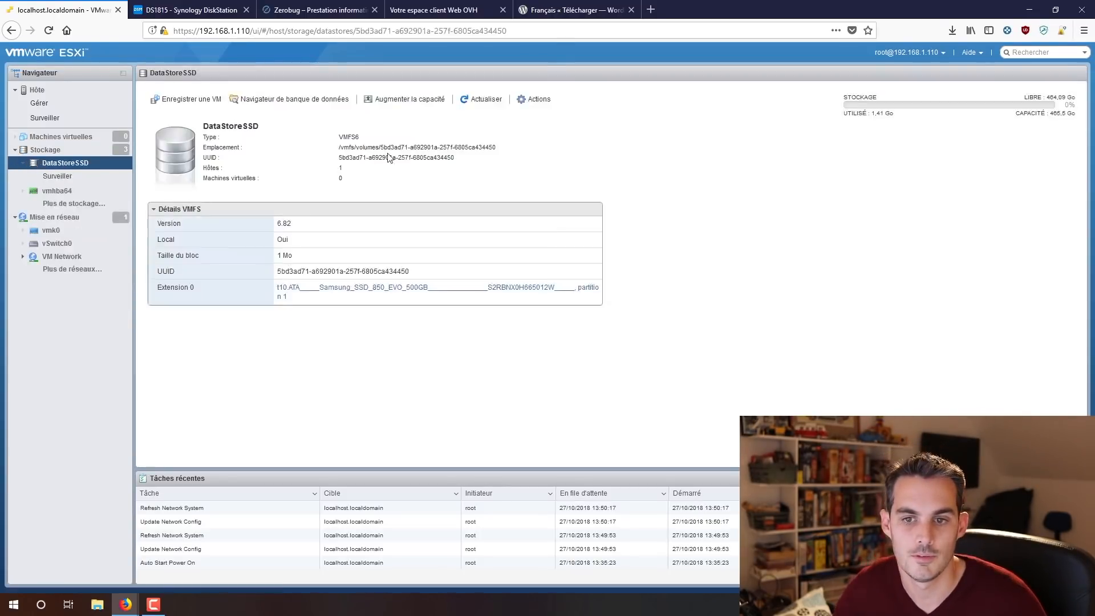
Start increasing DataStoreSSD's capacity by adding an extent on the free Samsung 850 EVO SSD.
{"action": "left_click", "coordinate": [415, 106]}
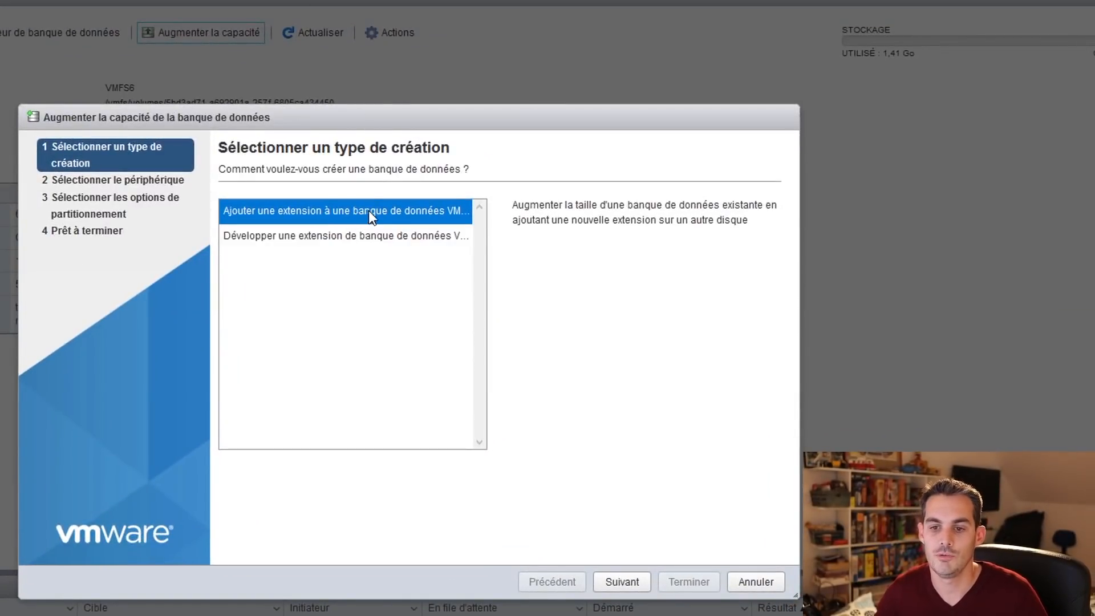
{"action": "left_click", "coordinate": [622, 583]}
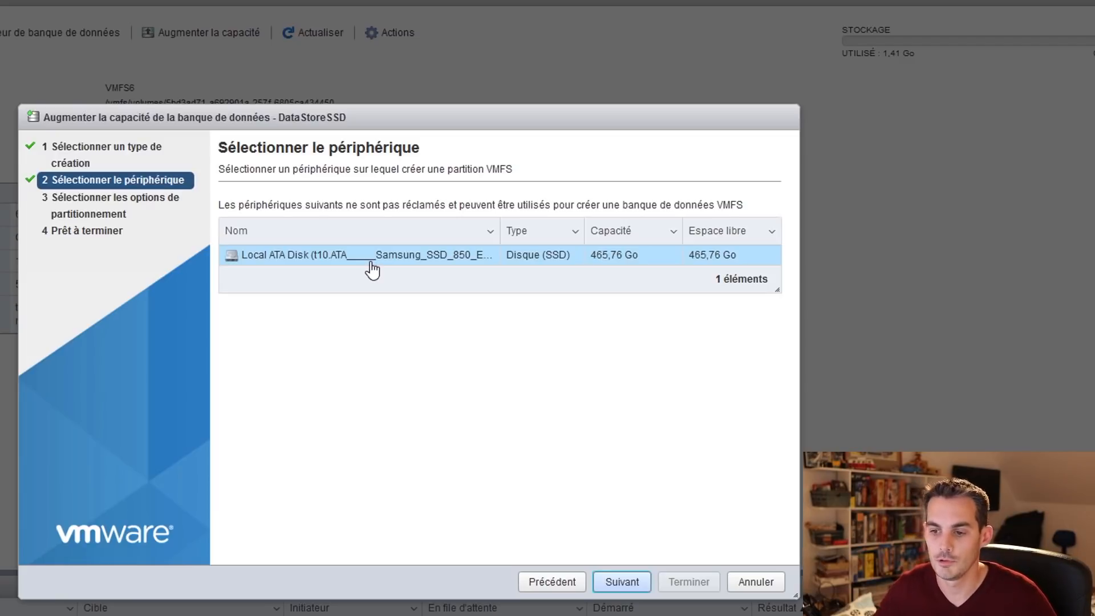
{"action": "left_click", "coordinate": [633, 585]}
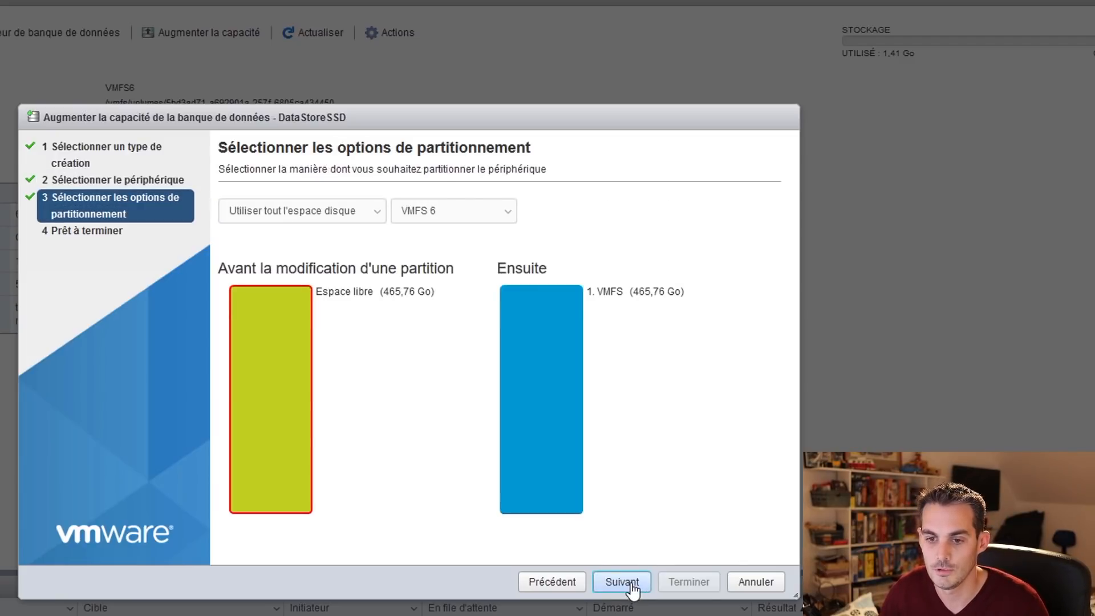
Keep 'Utiliser tout l'espace disque' partitioning, finish the extension and confirm erasing the disk.
{"action": "left_click", "coordinate": [325, 211]}
{"action": "left_click", "coordinate": [294, 250]}
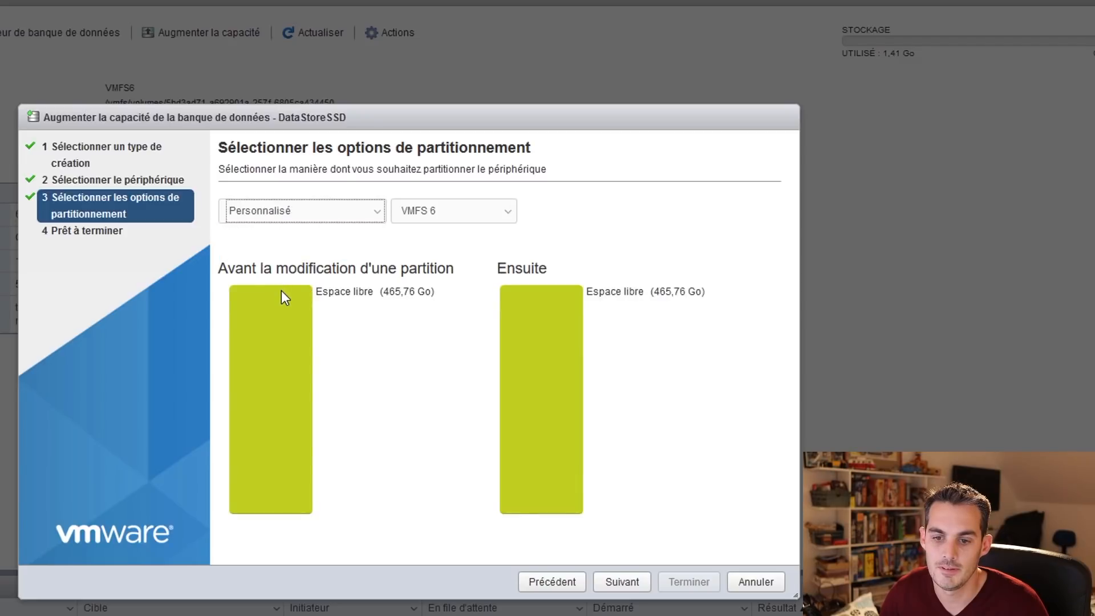
{"action": "left_click", "coordinate": [281, 290]}
{"action": "left_click", "coordinate": [247, 240]}
{"action": "mouse_move", "coordinate": [250, 246]}
{"action": "left_mouse_down"}
{"action": "mouse_move", "coordinate": [325, 242]}
{"action": "mouse_move", "coordinate": [254, 246]}
{"action": "left_mouse_up"}
{"action": "left_click", "coordinate": [303, 219]}
{"action": "left_click", "coordinate": [286, 234]}
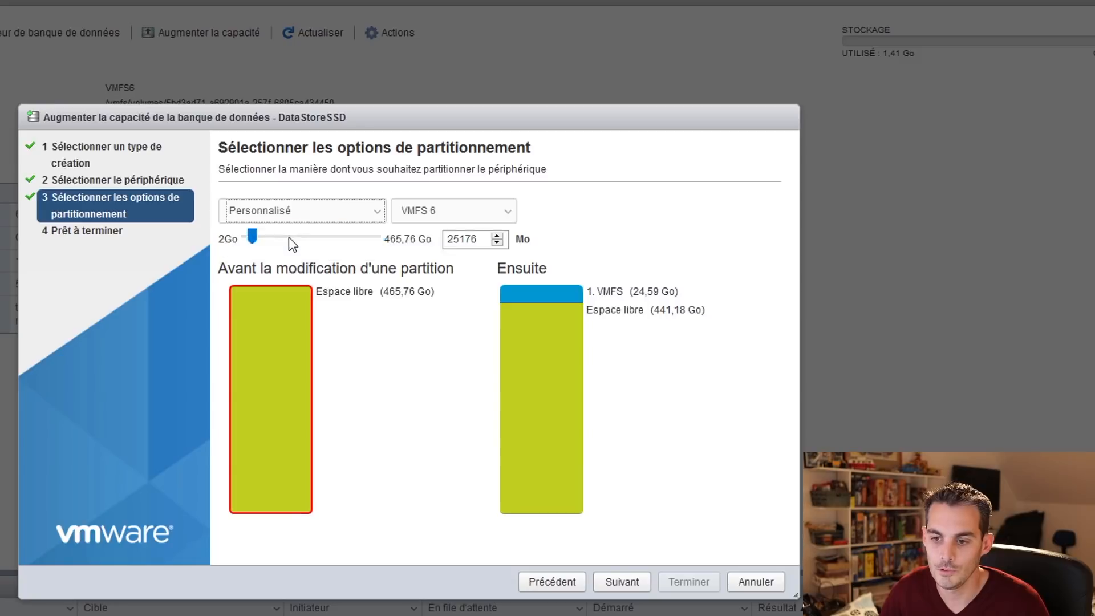
{"action": "left_click", "coordinate": [621, 582]}
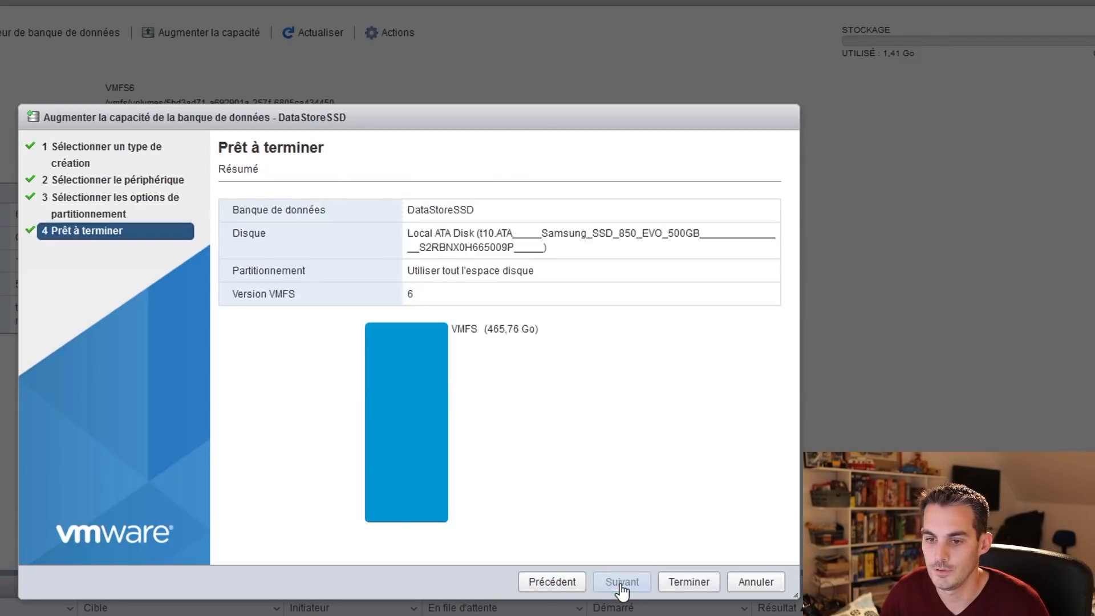
{"action": "left_click", "coordinate": [693, 584]}
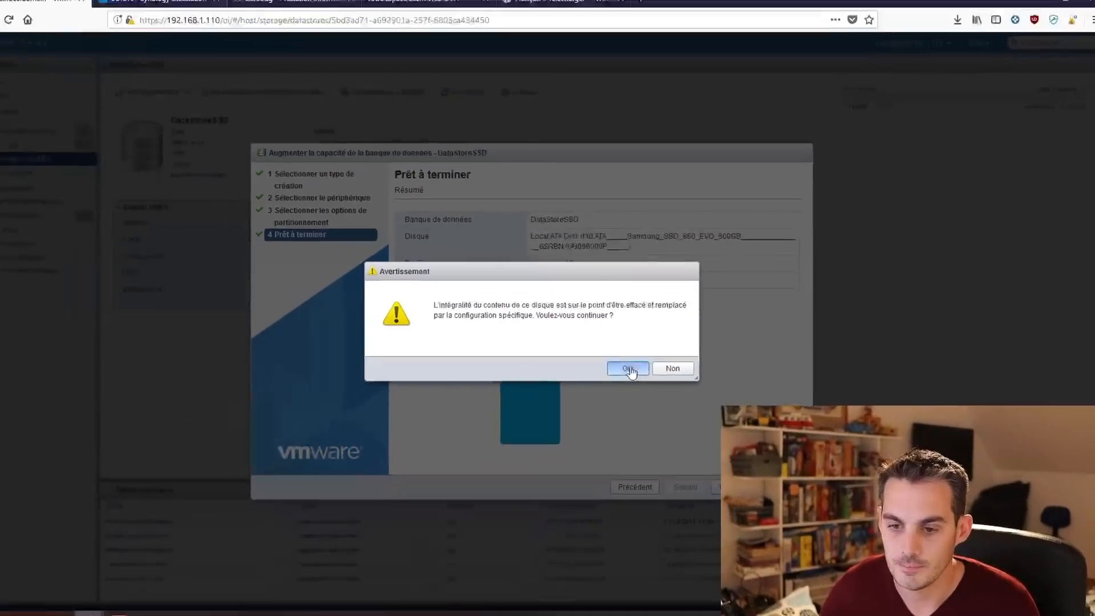
{"action": "left_click", "coordinate": [628, 369]}
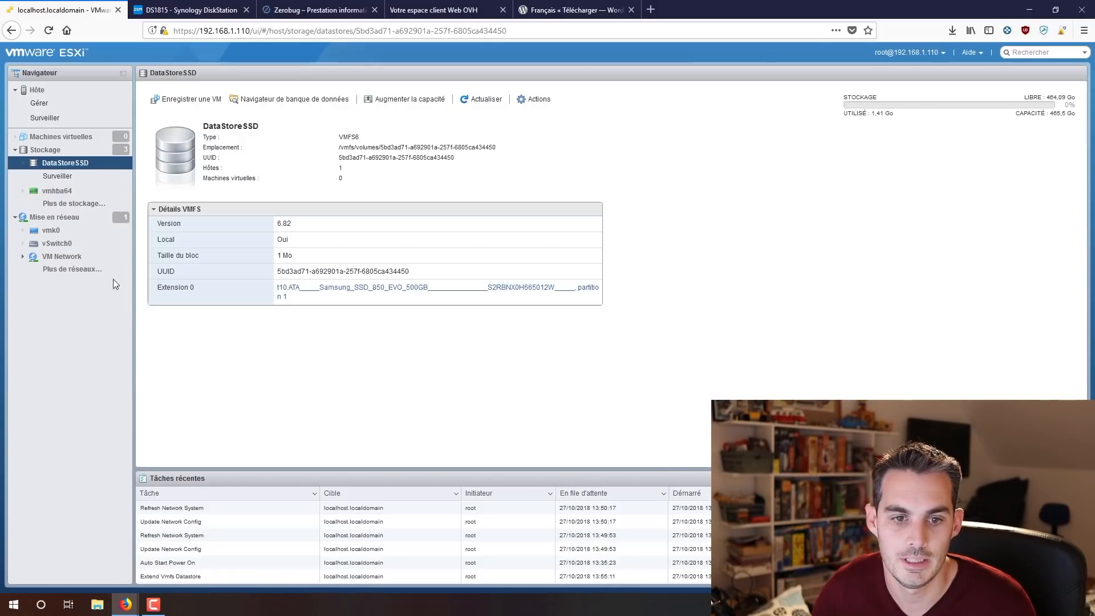
Verify in the datastore list that DataStoreSSD now shows 931 Go capacity.
{"action": "left_click", "coordinate": [63, 150]}
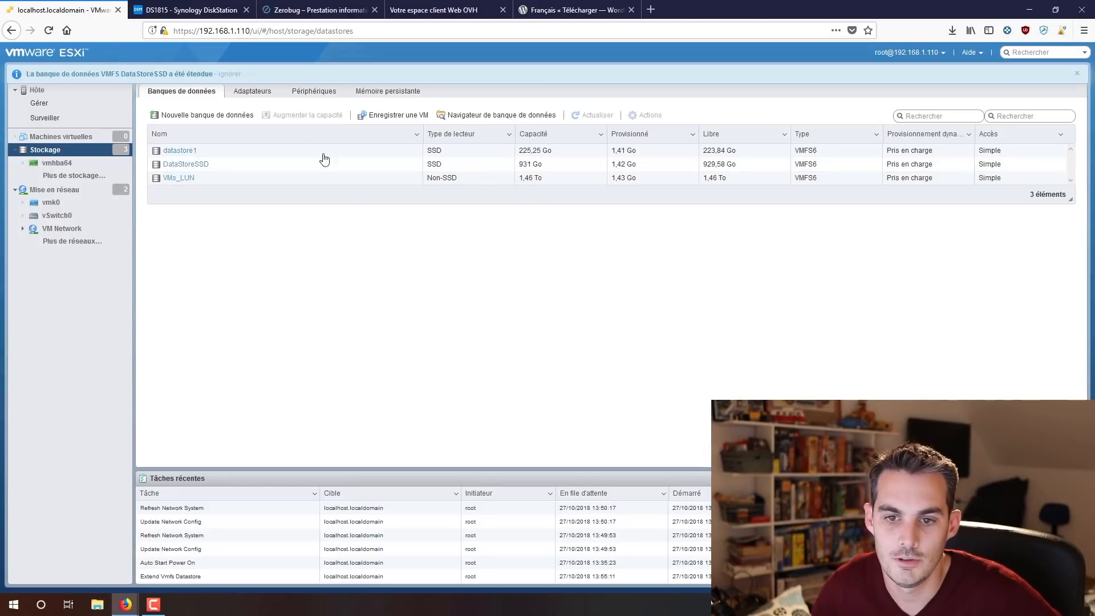
{"action": "left_click_drag", "start_coordinate": [556, 169], "coordinate": [519, 168]}
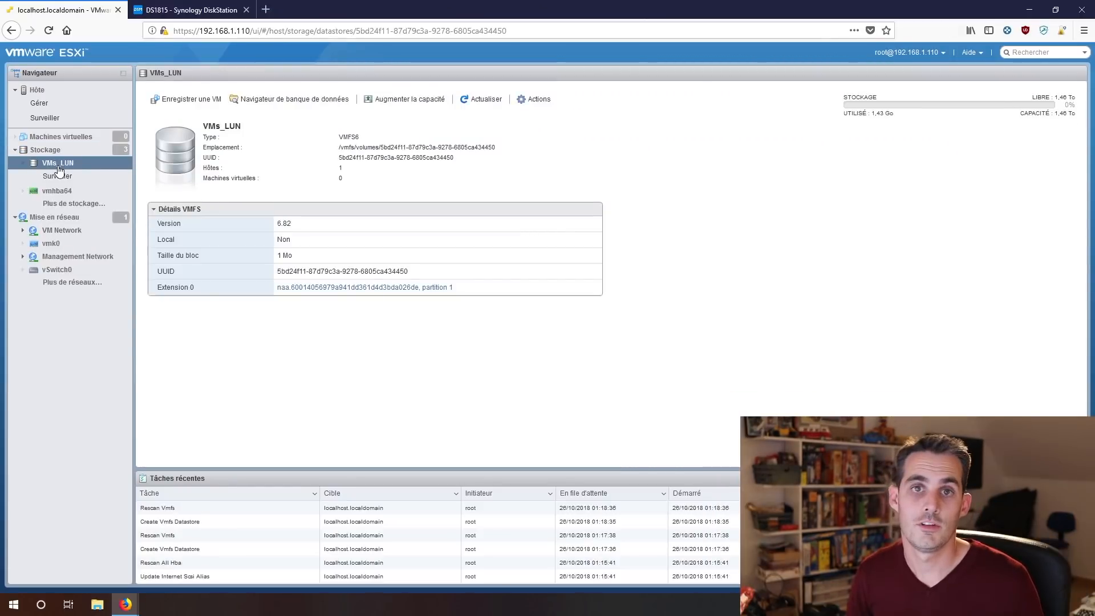
Open the host's performance monitor and switch the chart from Mémoire to Disque to view per-SSD rates.
{"action": "left_click", "coordinate": [55, 119]}
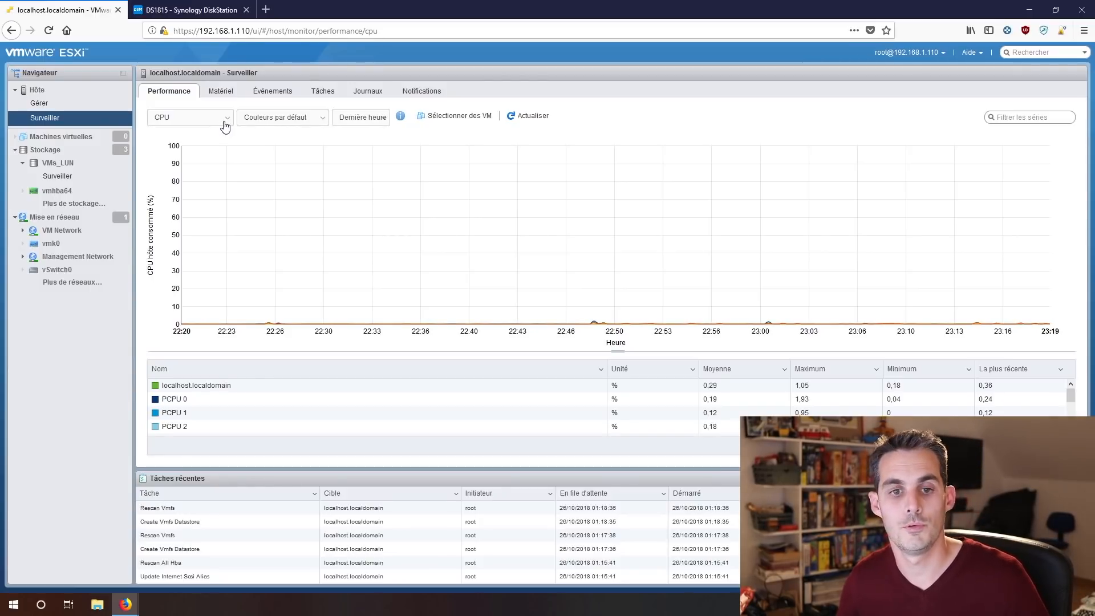
{"action": "left_click", "coordinate": [226, 126]}
{"action": "left_click", "coordinate": [210, 144]}
{"action": "left_click", "coordinate": [221, 118]}
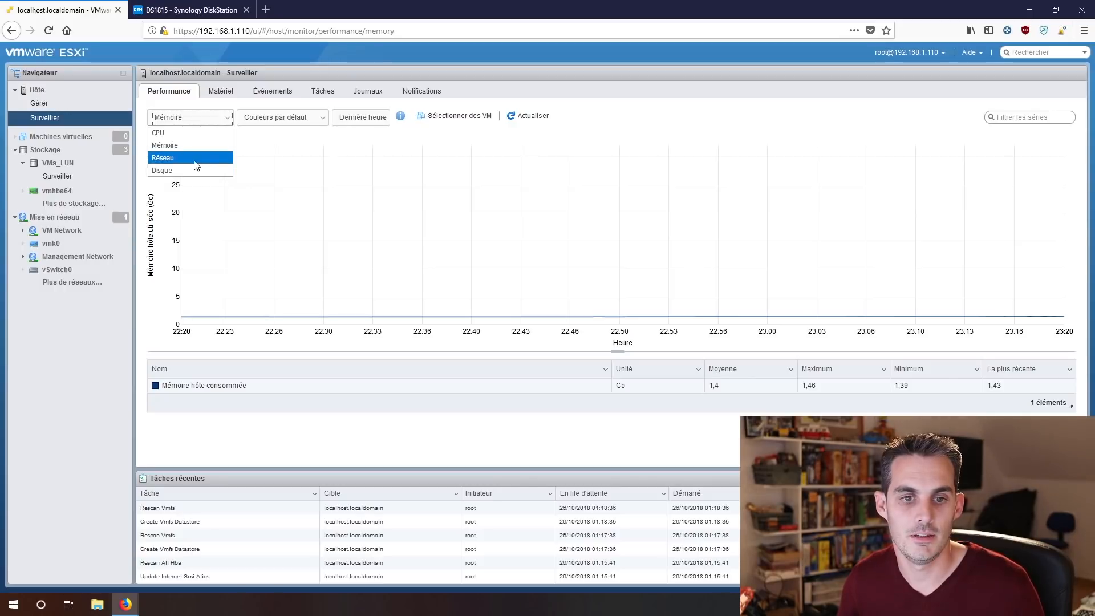
{"action": "left_click", "coordinate": [165, 171]}
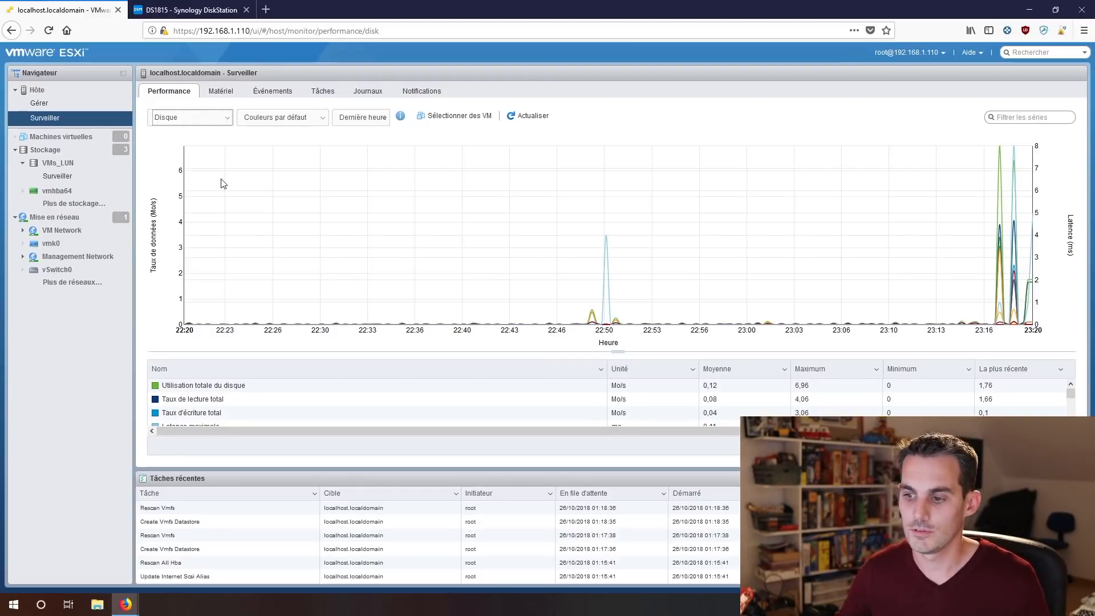
{"action": "scroll", "coordinate": [257, 413], "scroll_direction": "down", "scroll_amount": 3}
{"action": "scroll", "coordinate": [258, 412], "scroll_direction": "down", "scroll_amount": 1}
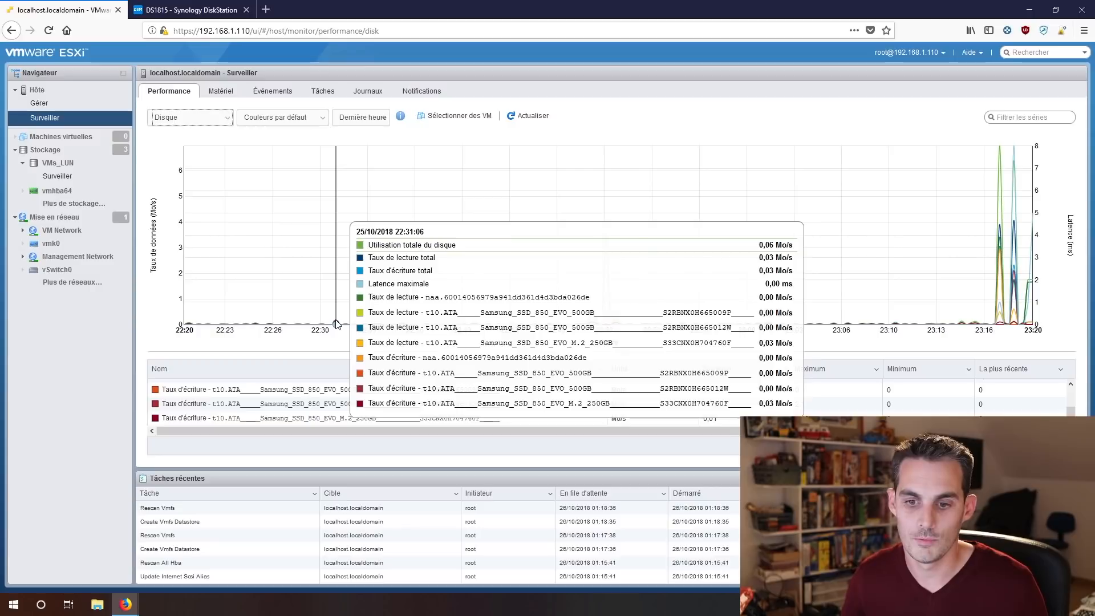